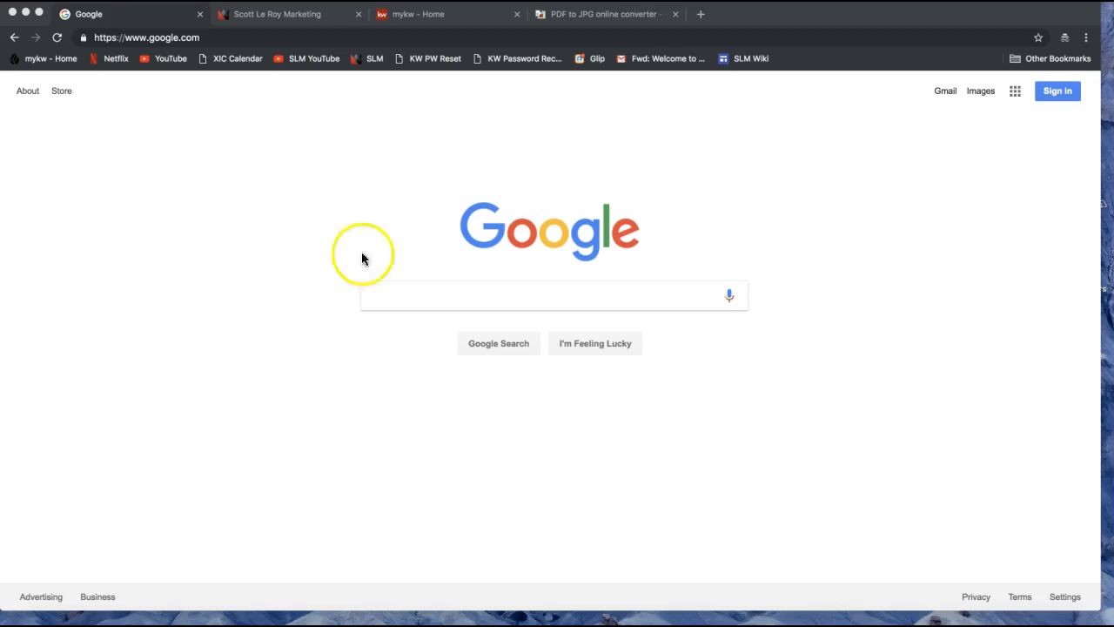
# Maximize Chrome on the Google home page, then select and deselect the web address.
pyautogui.doubleClick(759, 24)
pyautogui.click(696, 284)
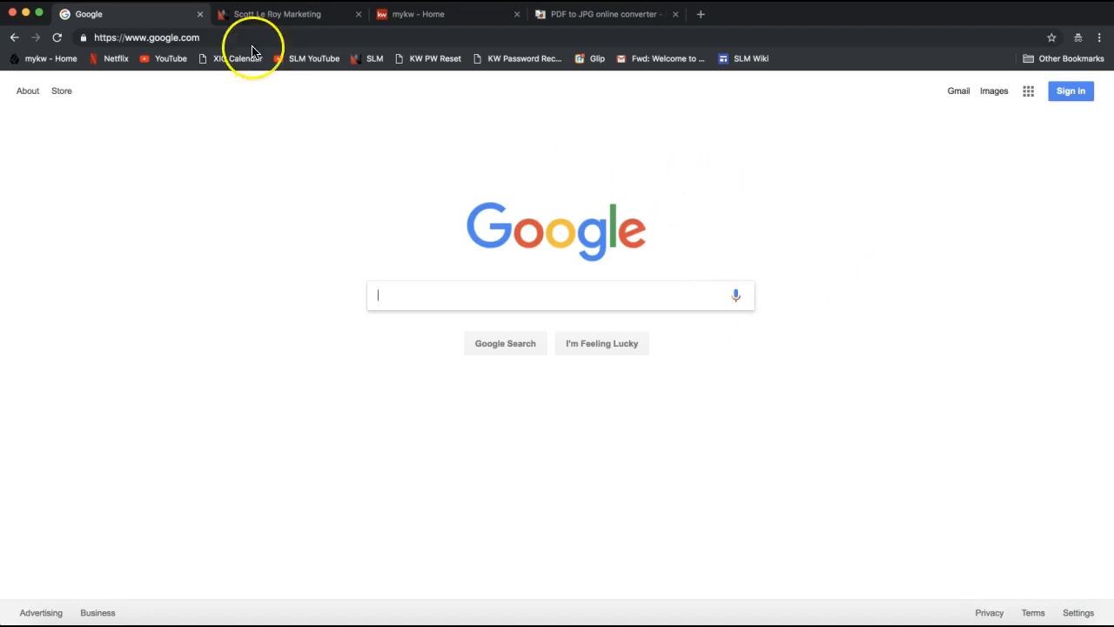
pyautogui.click(183, 37)
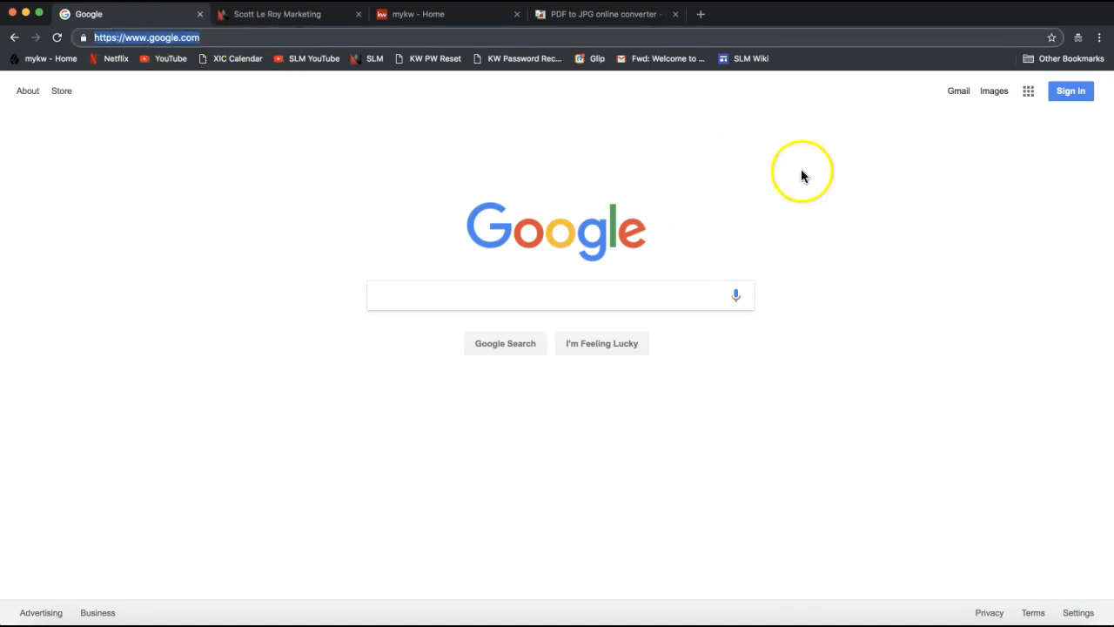
pyautogui.click(1027, 176)
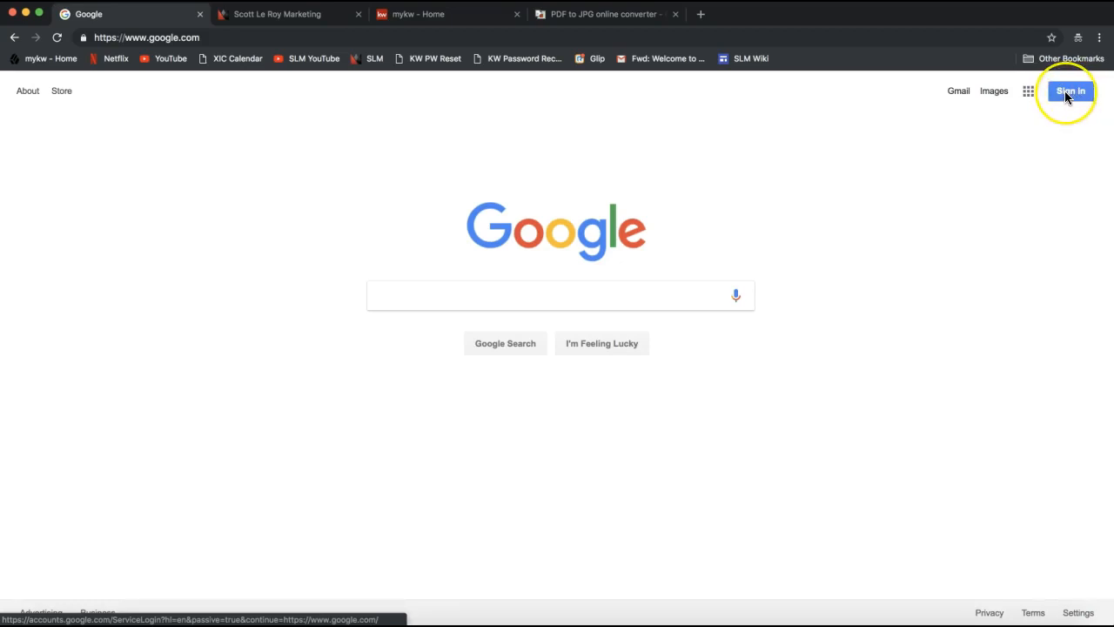
# Start Google sign-in and choose to sign in with another account.
pyautogui.click(1068, 91)
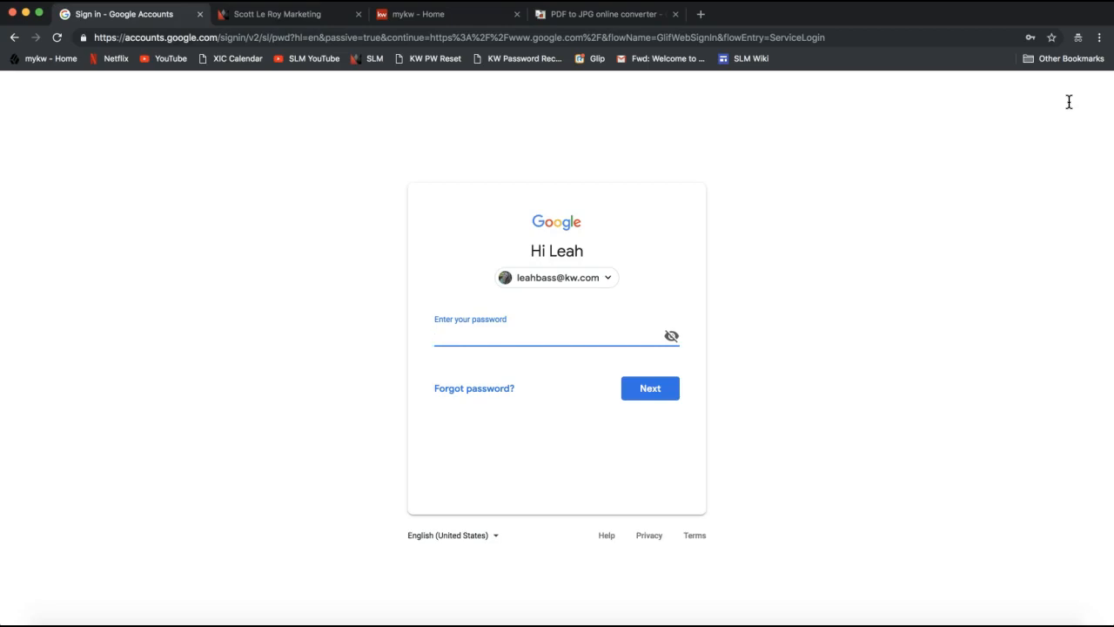
pyautogui.click(595, 279)
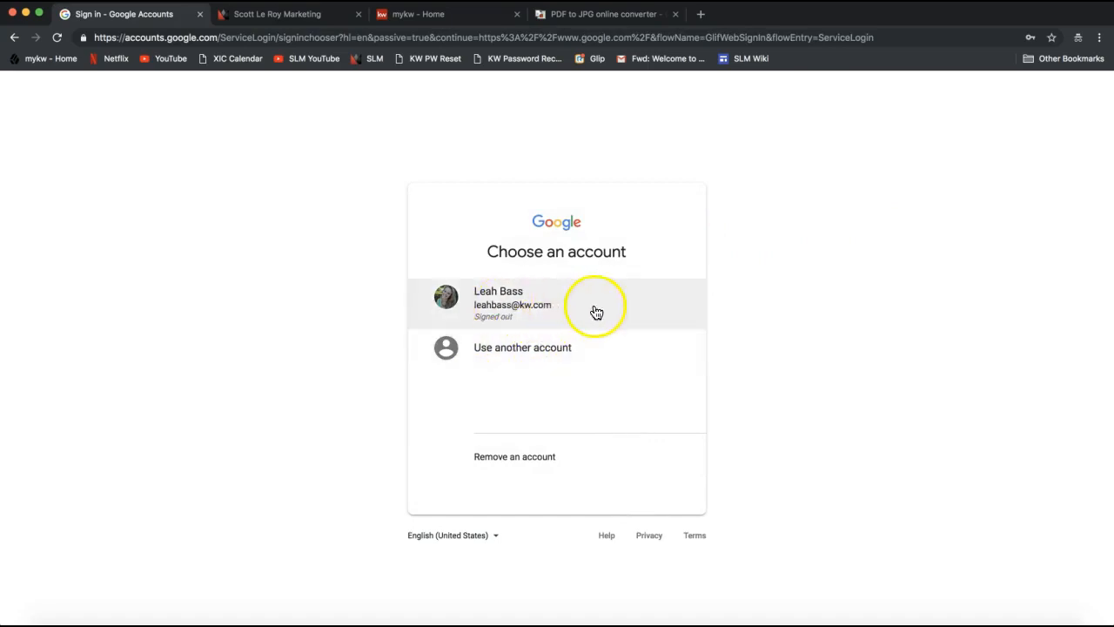
pyautogui.click(522, 315)
pyautogui.click(522, 351)
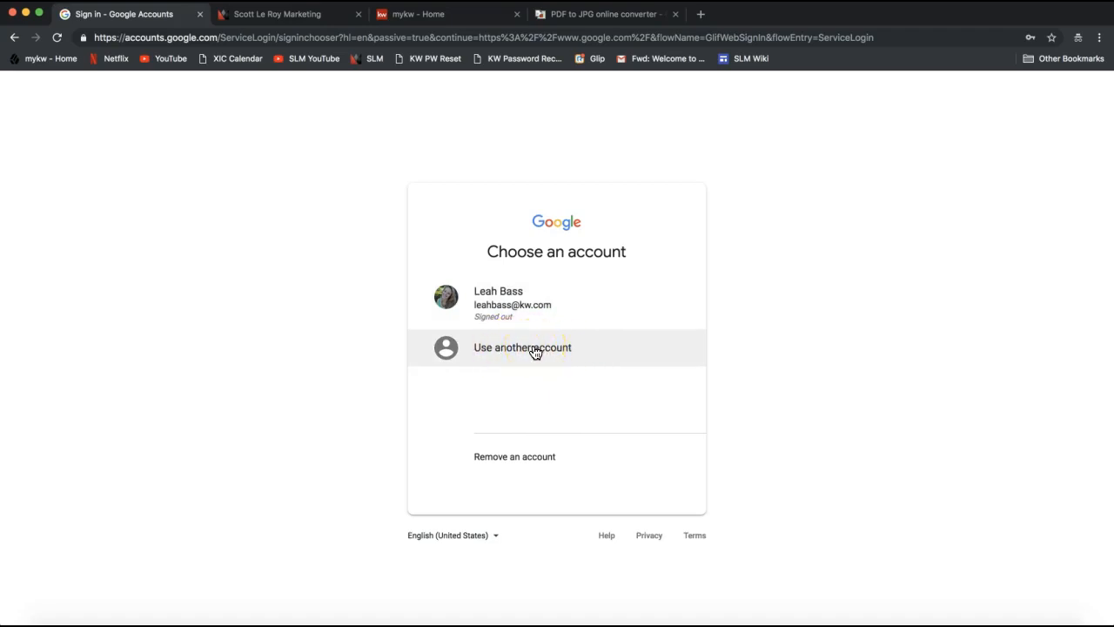
pyautogui.click(535, 352)
# Fill in the saved kw.com work e-mail address and continue to the password step.
pyautogui.click(520, 331)
pyautogui.press('Down')
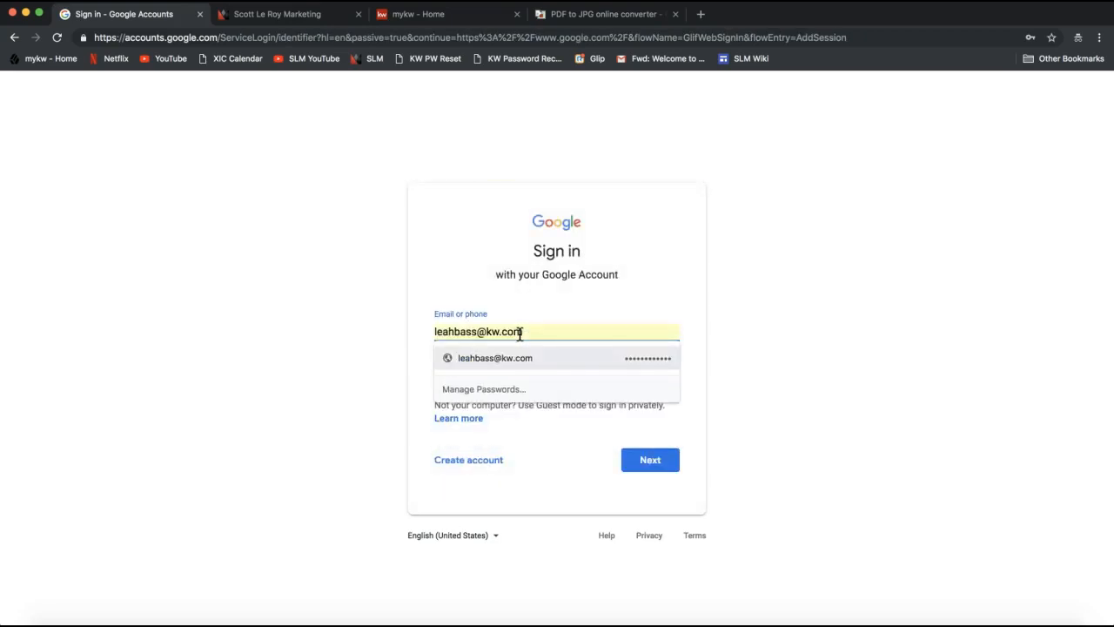
pyautogui.click(515, 361)
pyautogui.click(560, 371)
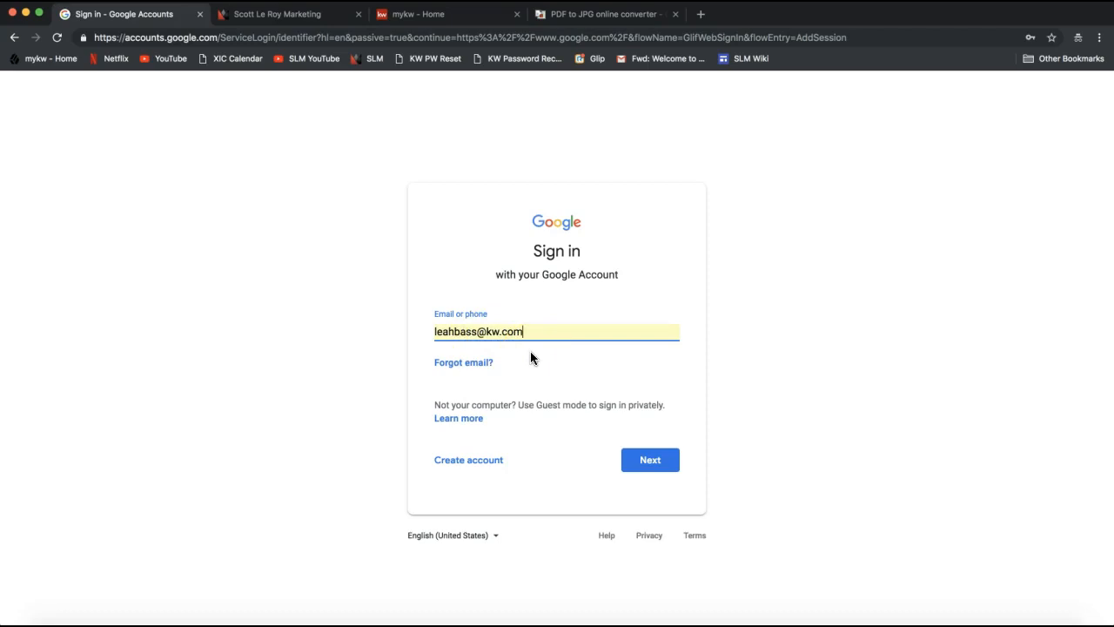
pyautogui.click(655, 471)
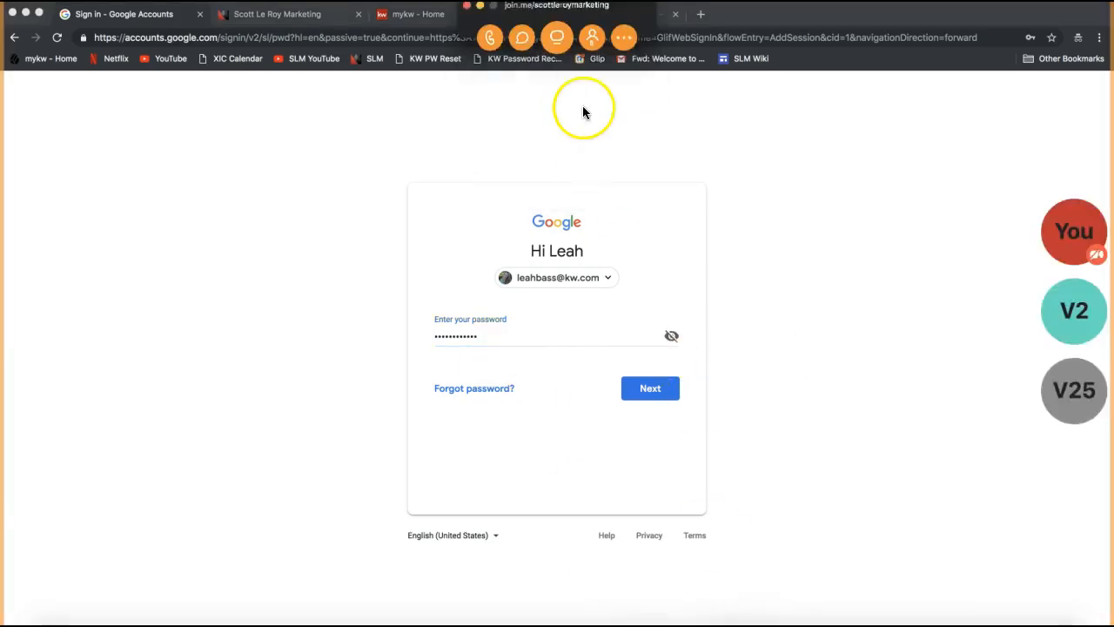
# Post the company's support e-mail address to everyone in the join.me chat, then hide the chat and controls.
pyautogui.click(522, 38)
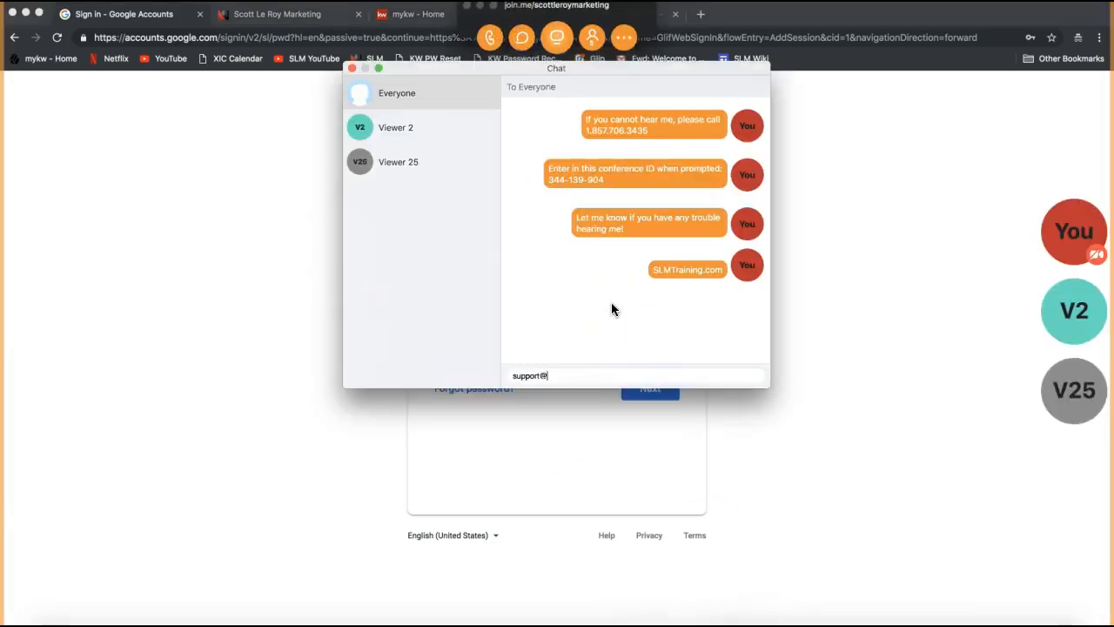
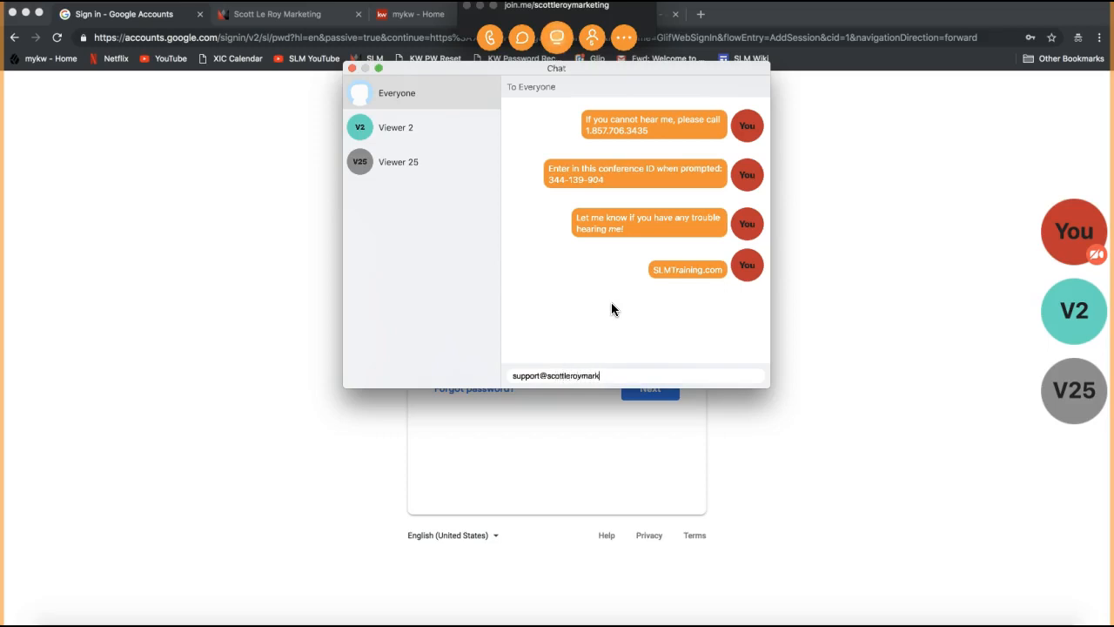
pyautogui.press('Return')
pyautogui.click(391, 96)
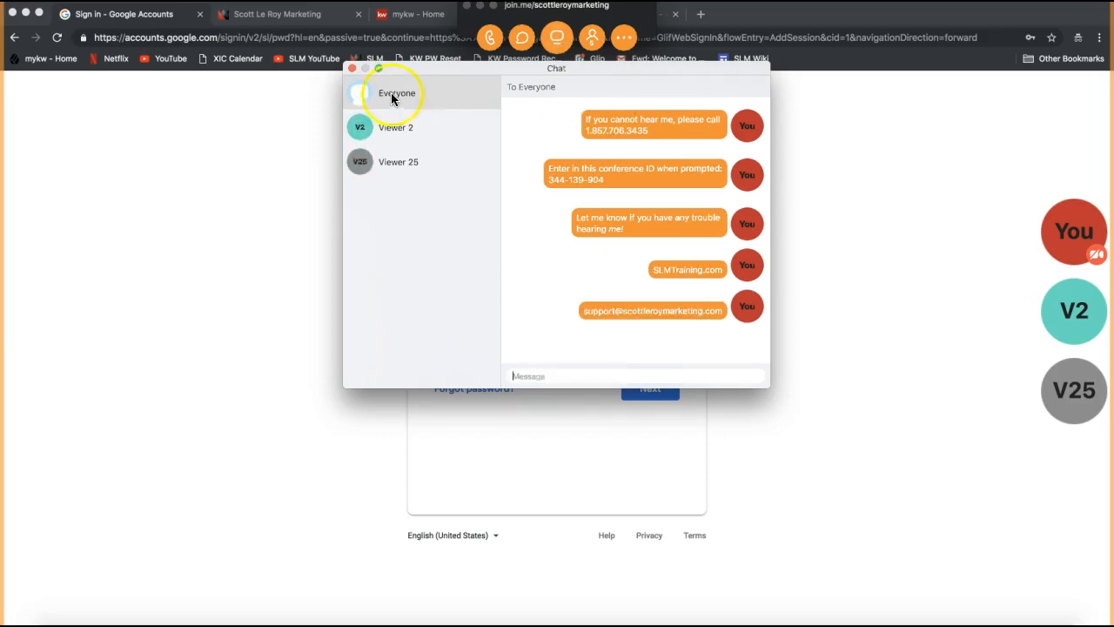
pyautogui.click(352, 69)
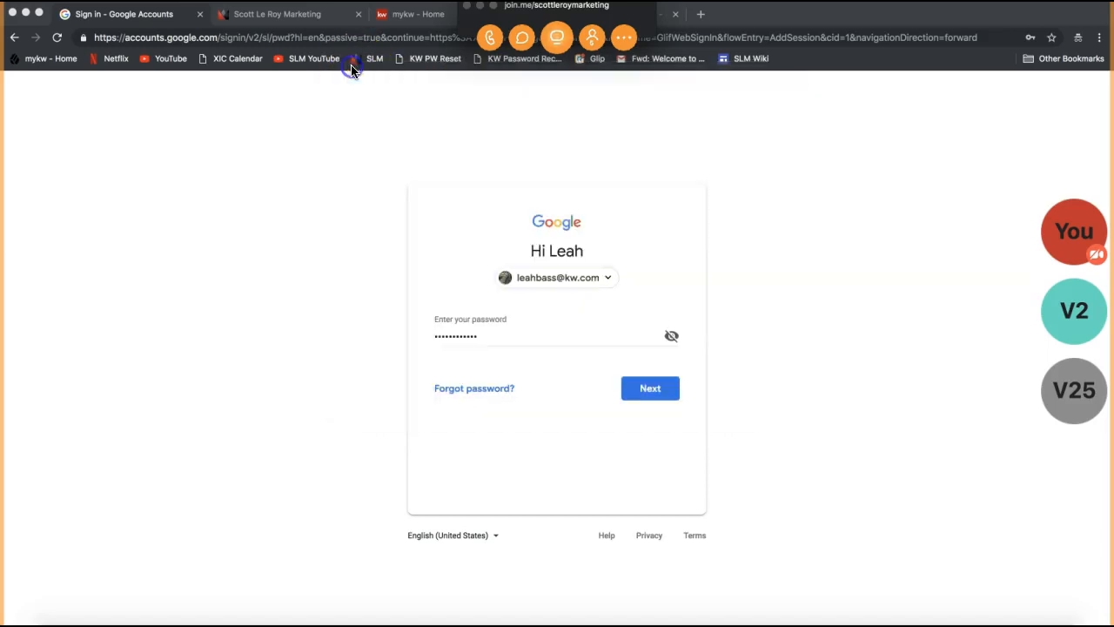
pyautogui.click(480, 6)
pyautogui.click(248, 295)
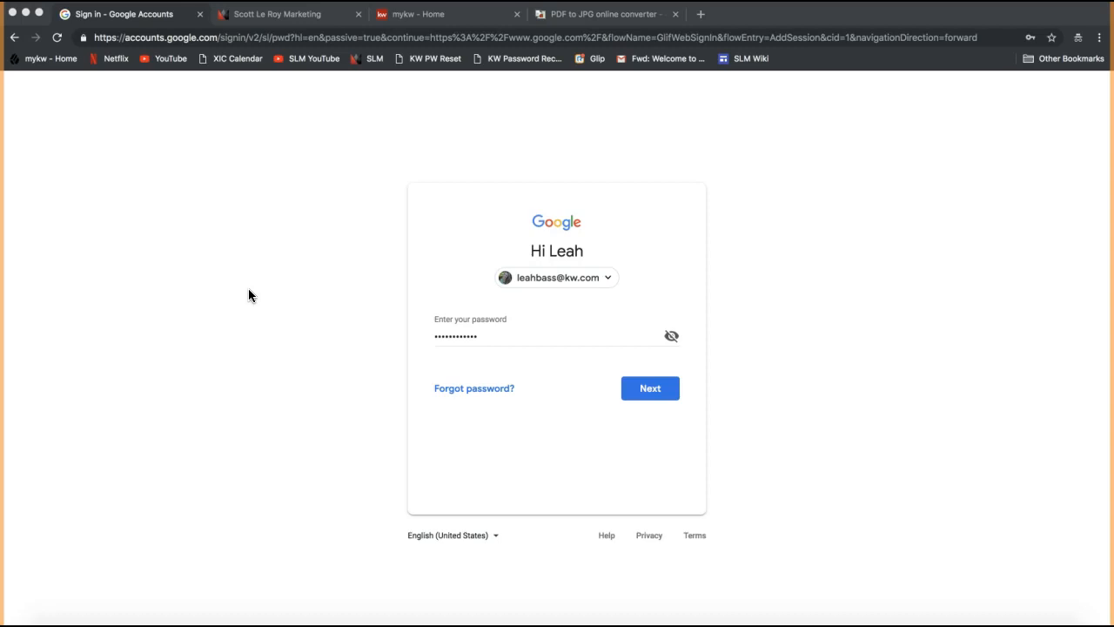
# Submit the password and confirm the work account in the profile menu.
pyautogui.click(663, 392)
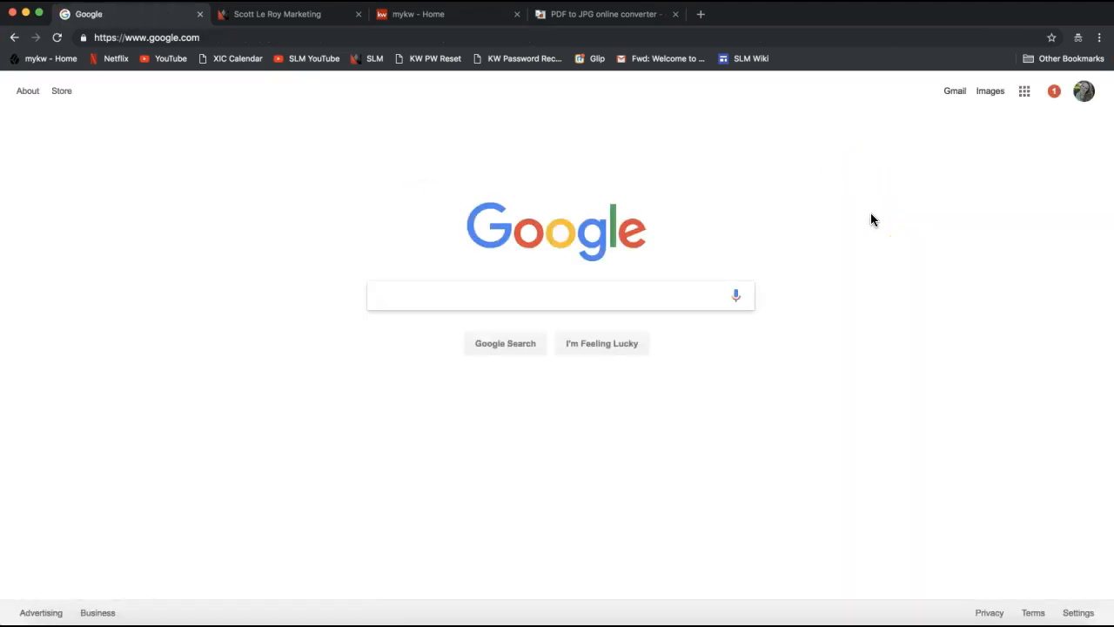
pyautogui.click(1087, 98)
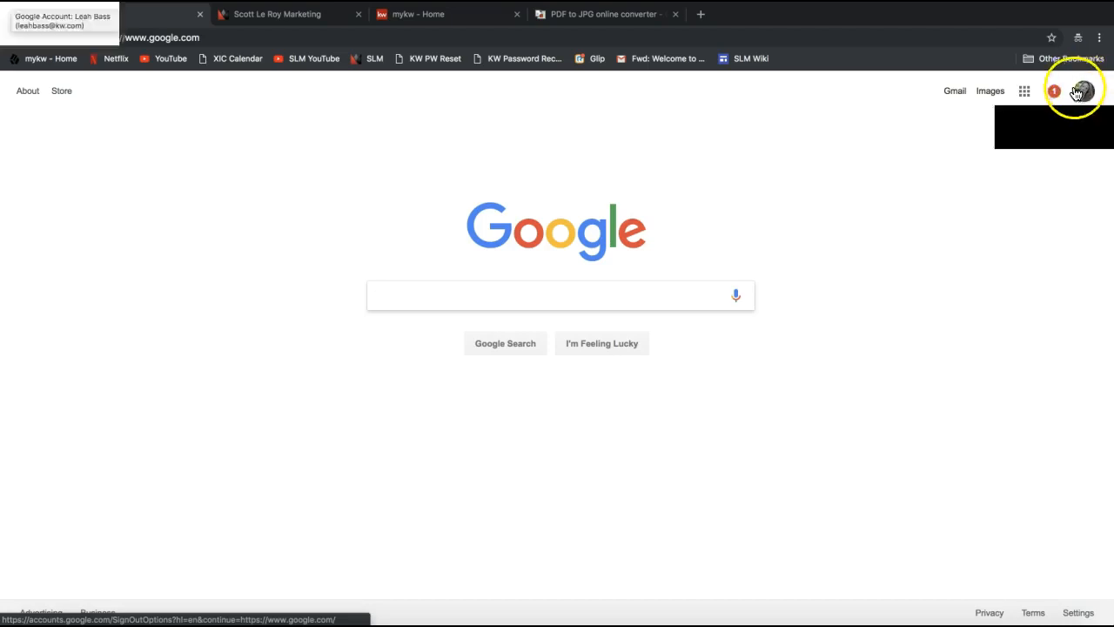
pyautogui.click(1086, 96)
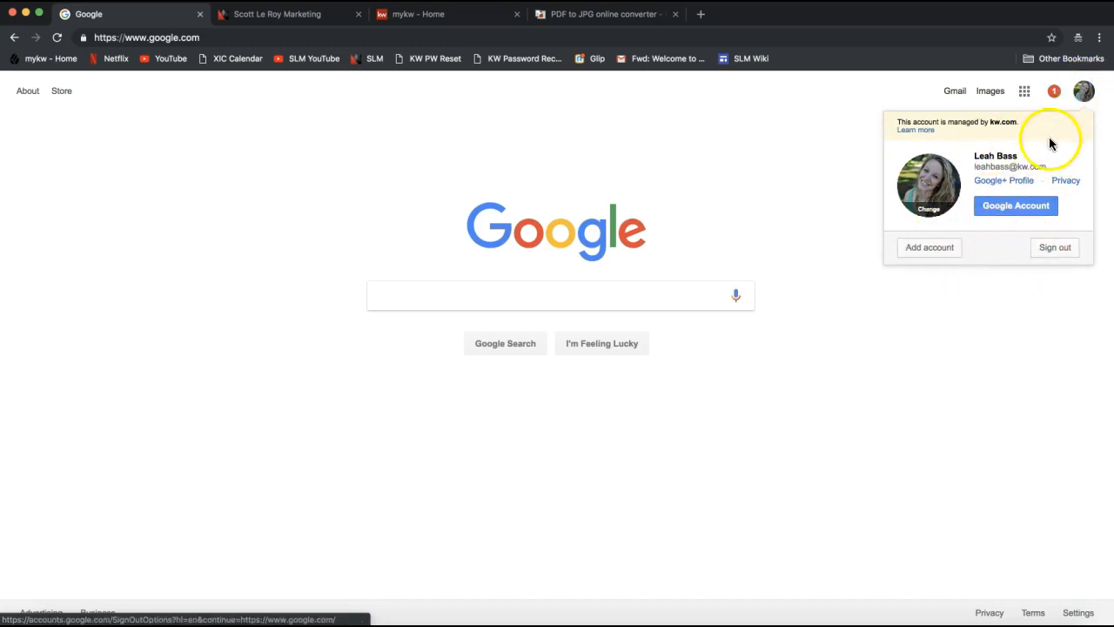
pyautogui.click(729, 103)
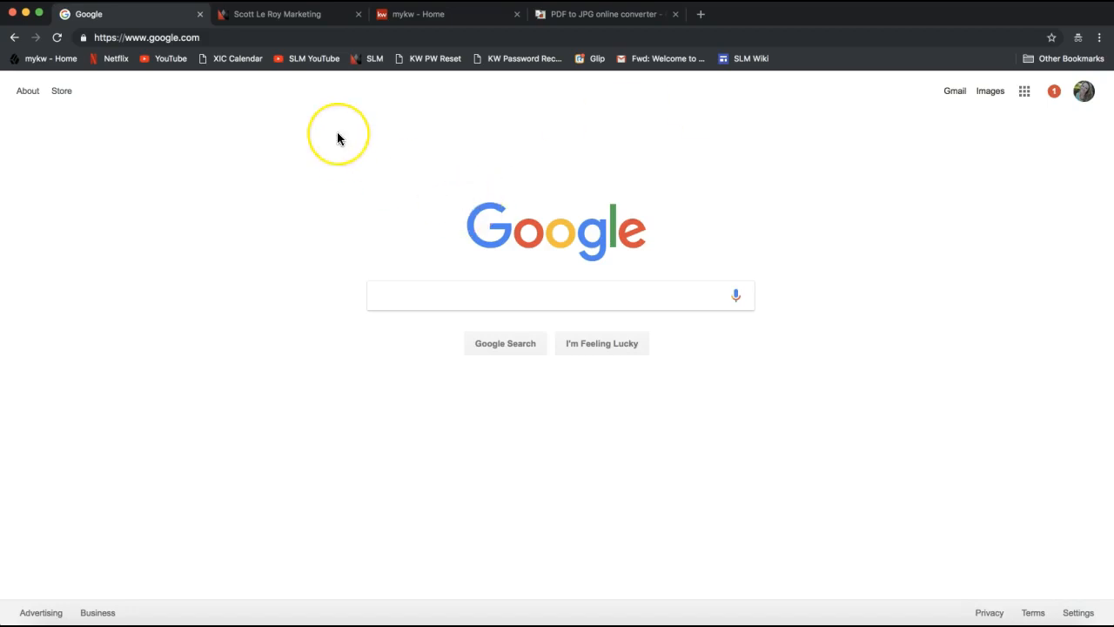
# Switch to the Scott Le Roy Marketing tab and copy the homepage address.
pyautogui.click(285, 22)
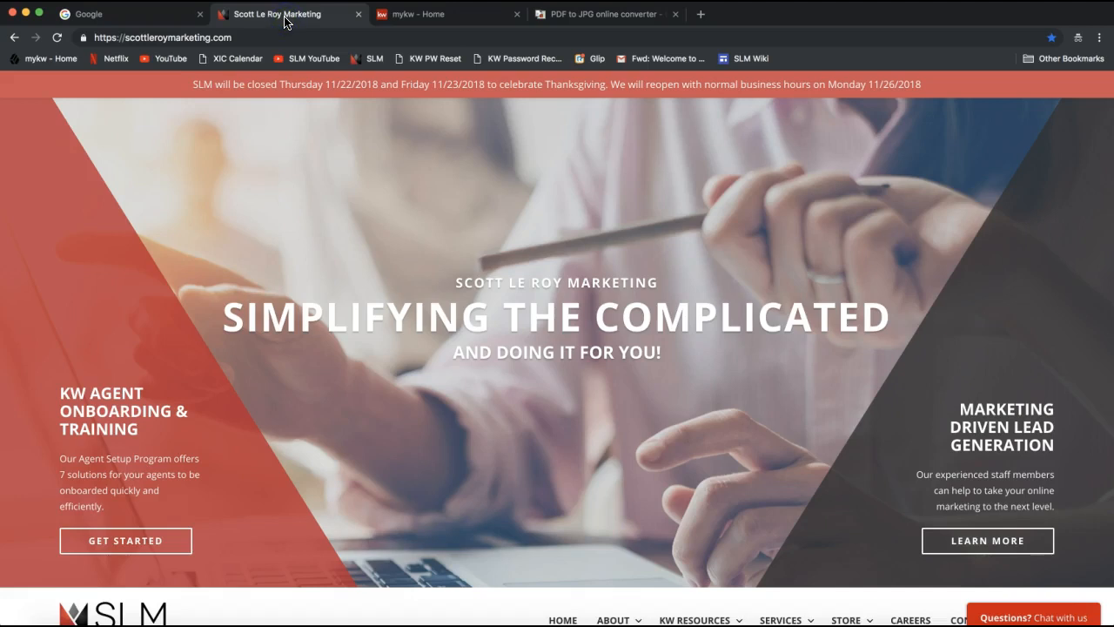
pyautogui.moveTo(201, 15); pyautogui.dragTo(244, 20)
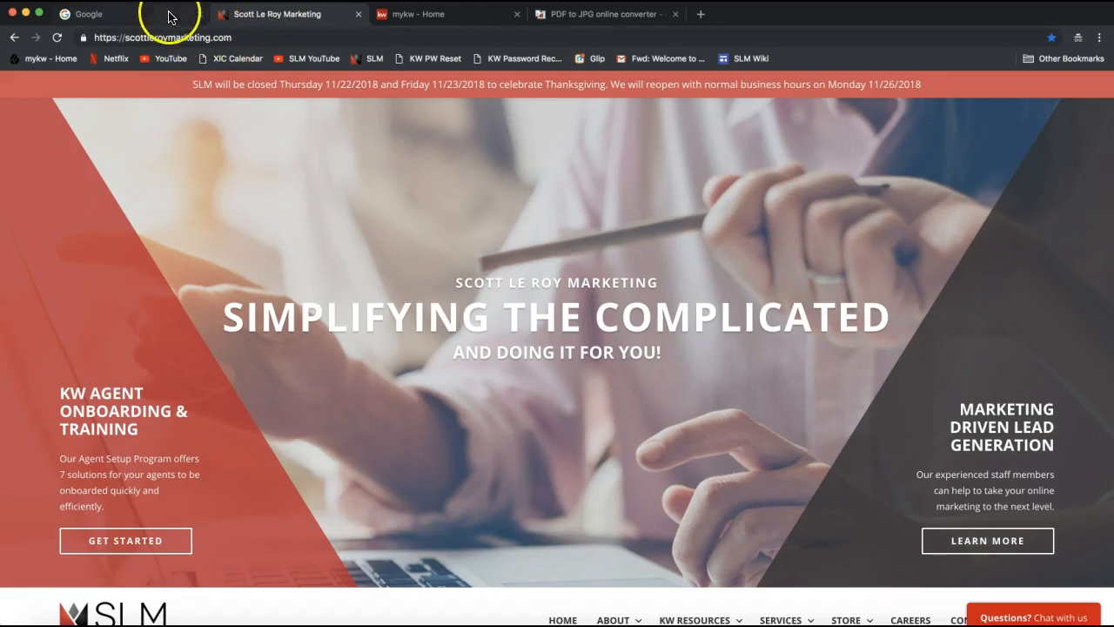
pyautogui.click(159, 38)
pyautogui.press('super+c')
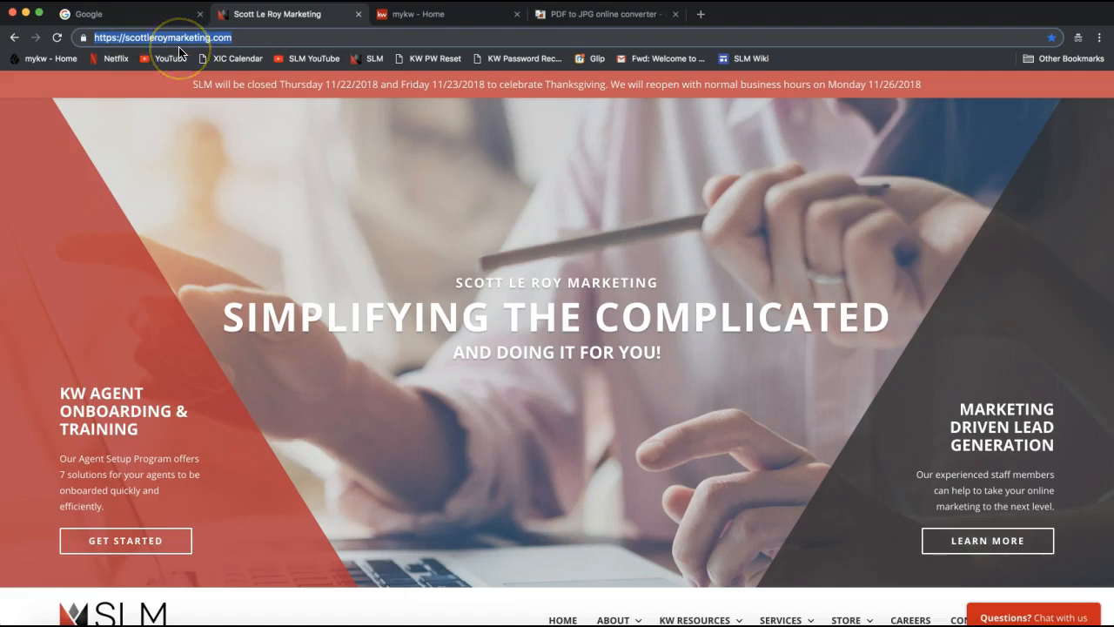
# Paste the homepage address to everyone in the join.me chat, then close the chat and controls.
pyautogui.click(723, 623)
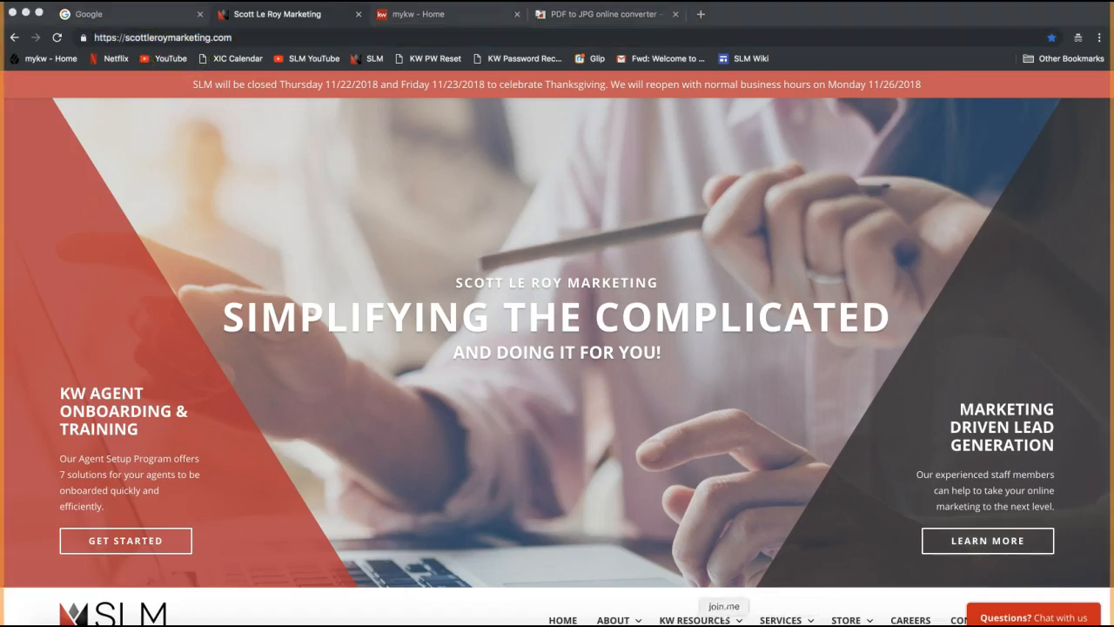
pyautogui.click(522, 36)
pyautogui.click(548, 375)
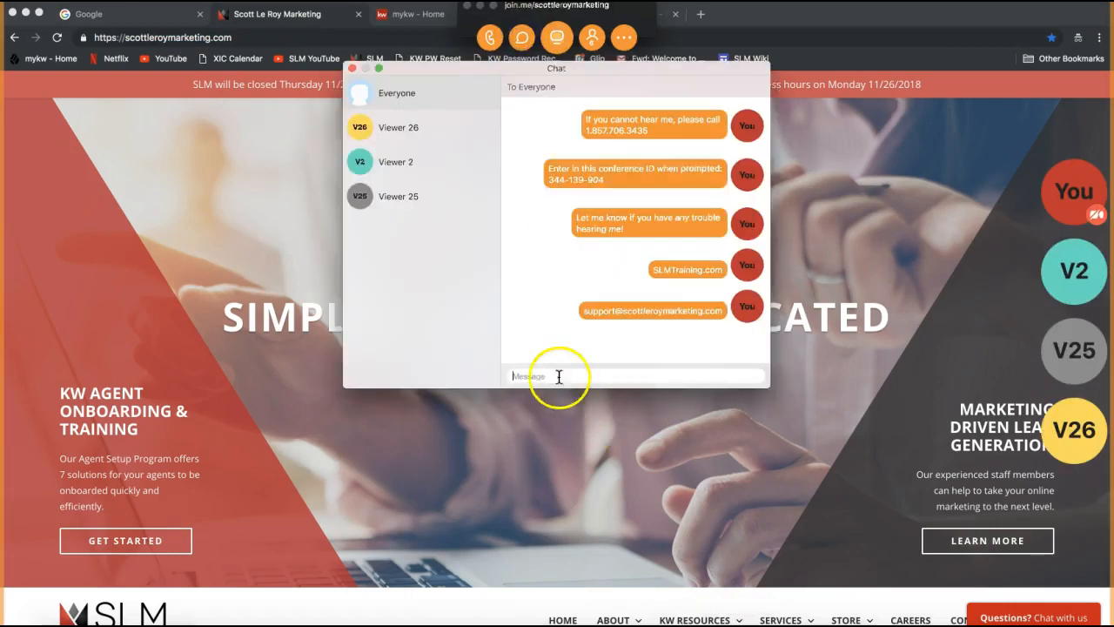
pyautogui.press('super+v')
pyautogui.press('Return')
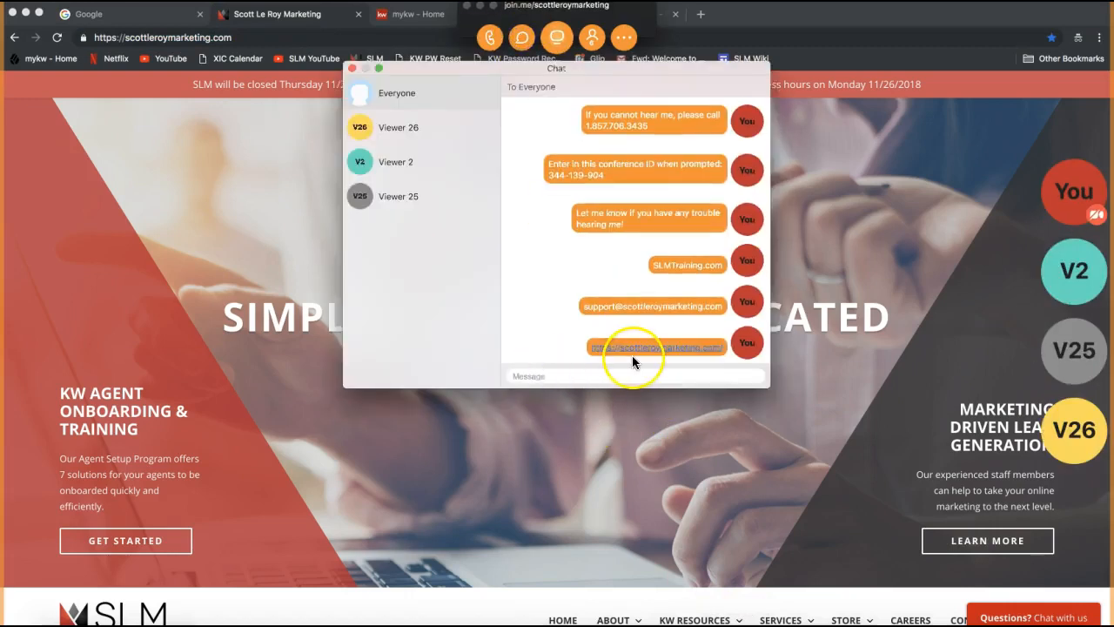
pyautogui.click(351, 68)
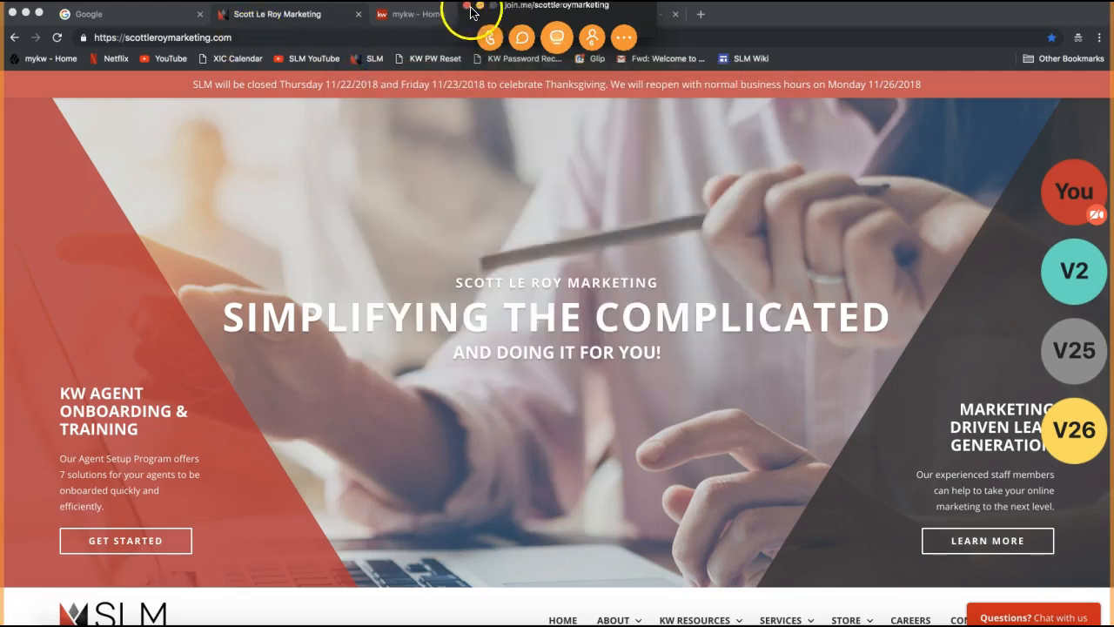
pyautogui.click(479, 6)
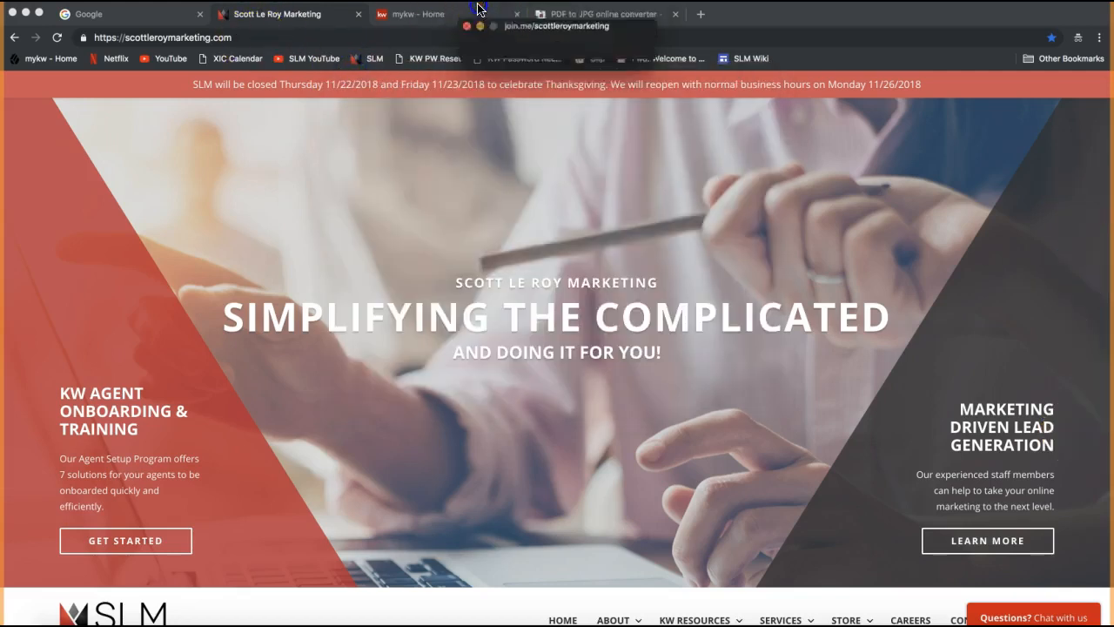
pyautogui.click(138, 39)
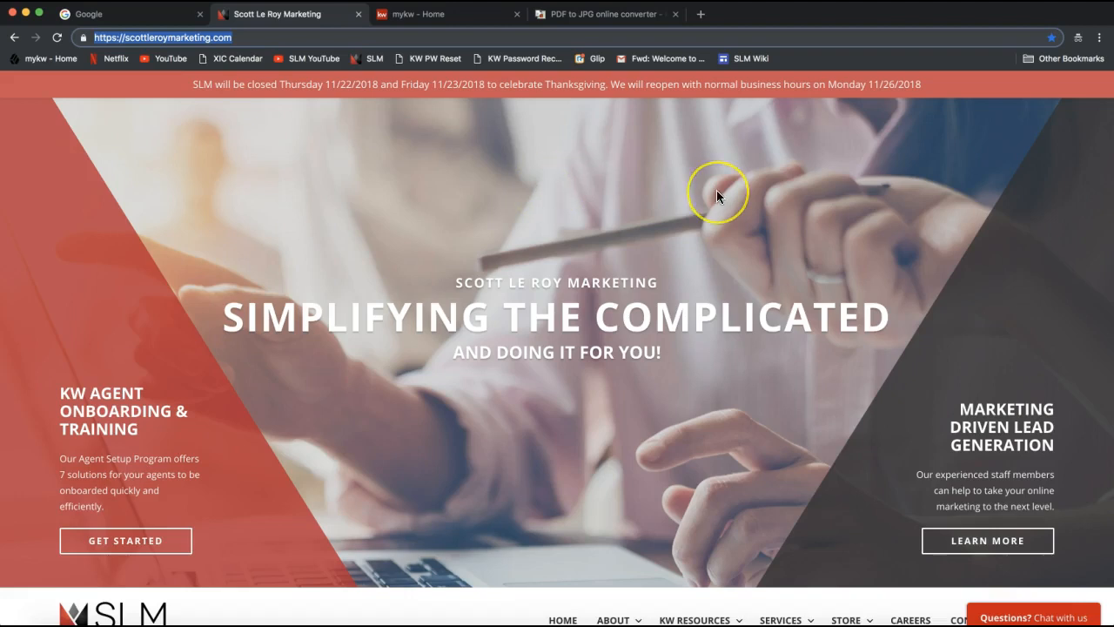
# Scroll down to the navigation bar and browse the KW Resources submenus.
pyautogui.scroll(-2, 717, 191)
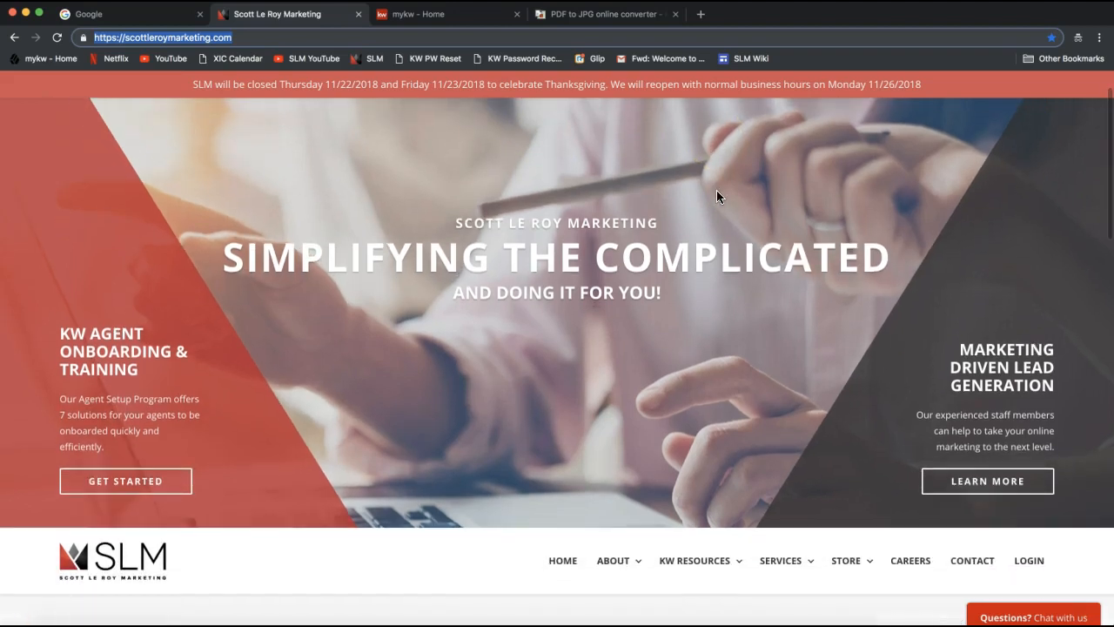
pyautogui.scroll(-5, 716, 192)
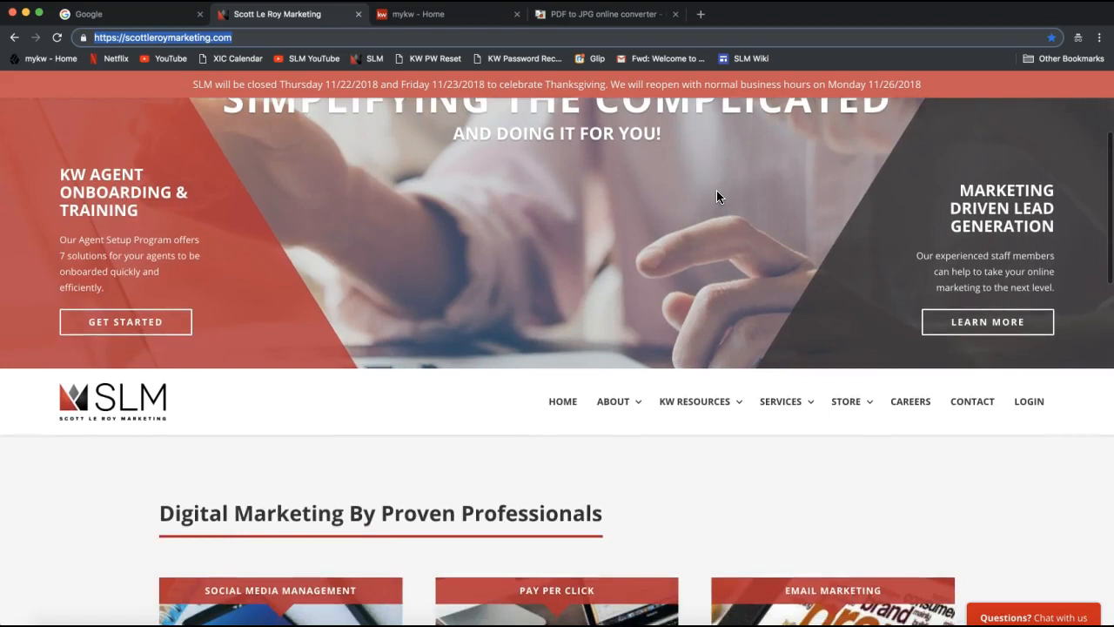
pyautogui.scroll(-2, 707, 180)
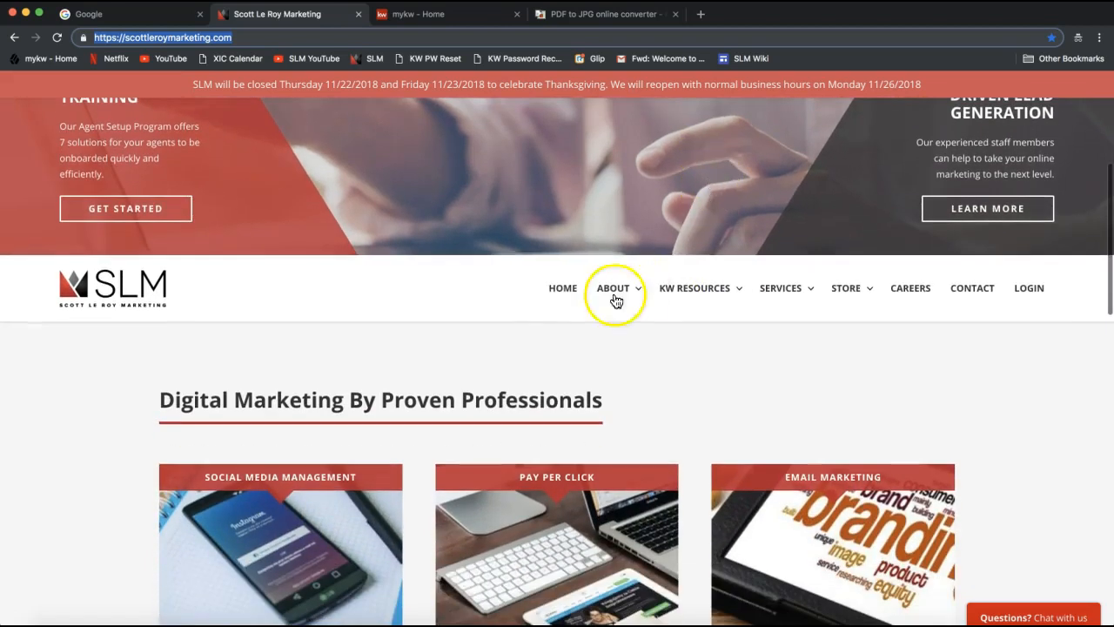
pyautogui.scroll(-2, 679, 207)
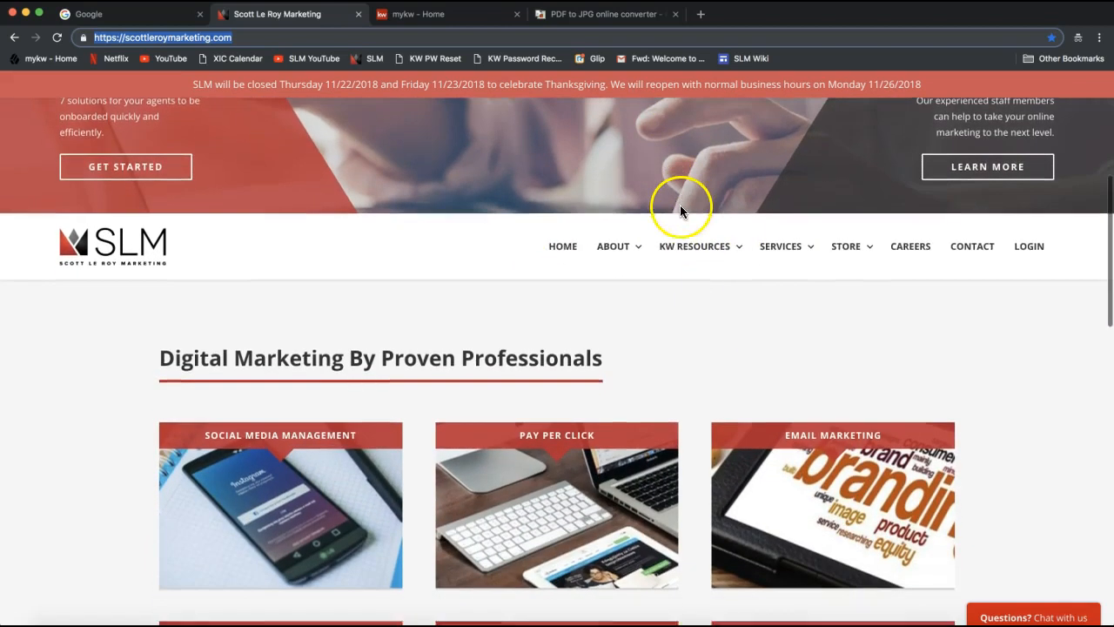
pyautogui.moveTo(701, 223)
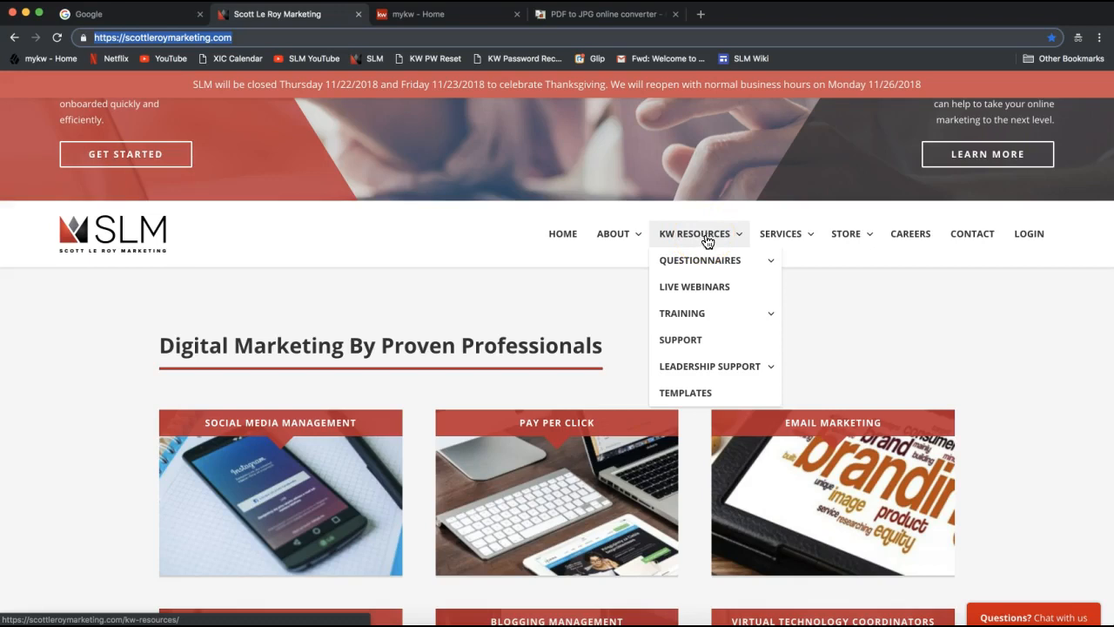
pyautogui.moveTo(668, 264)
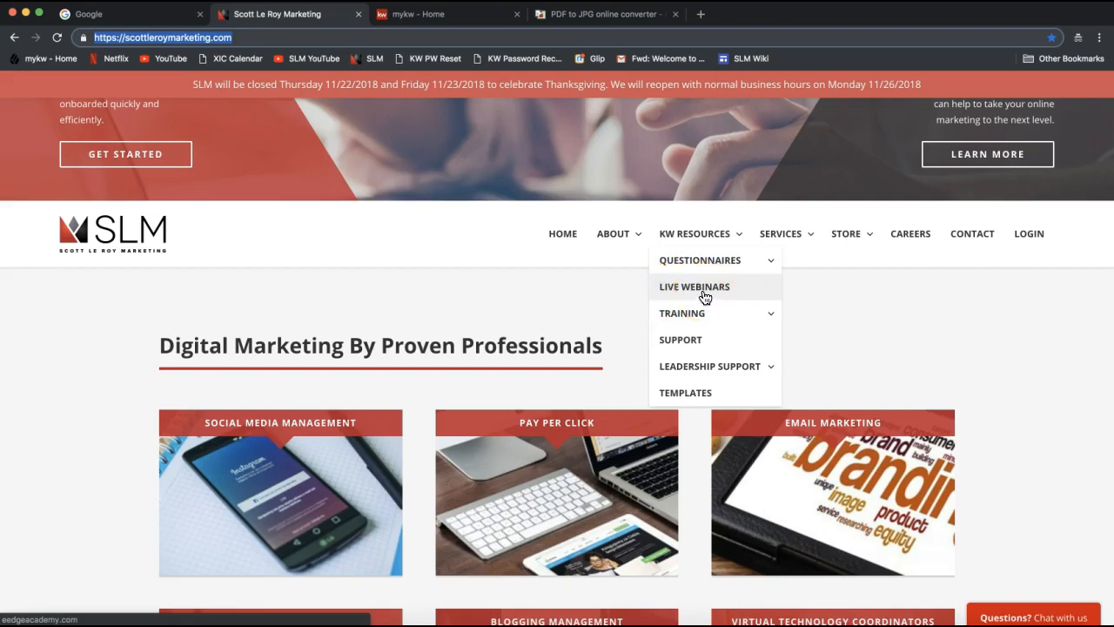
pyautogui.moveTo(702, 318)
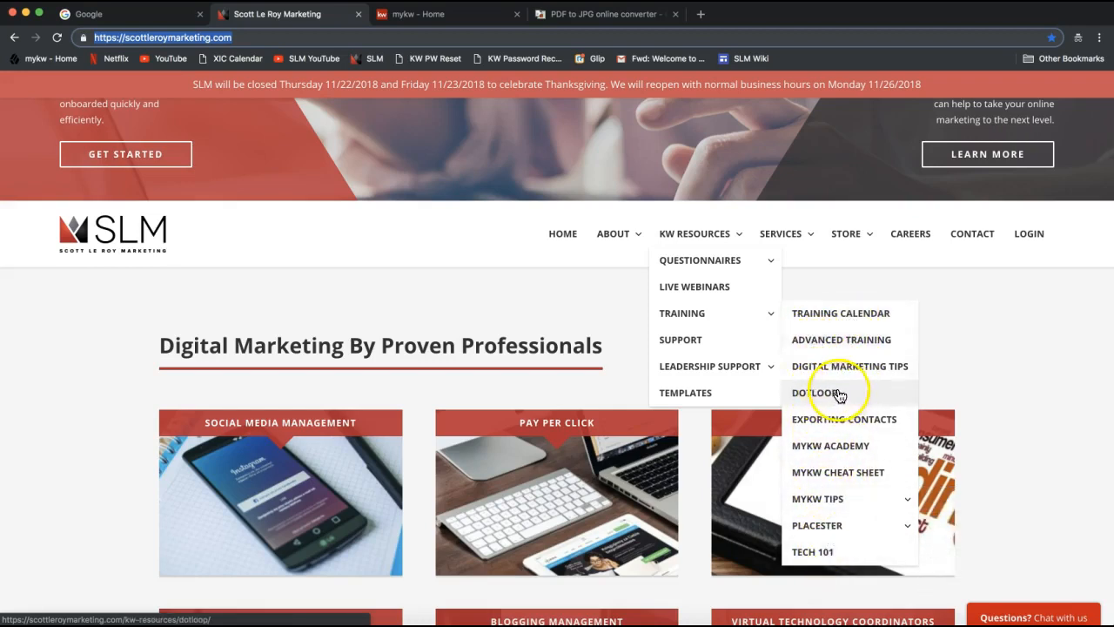
pyautogui.moveTo(825, 526)
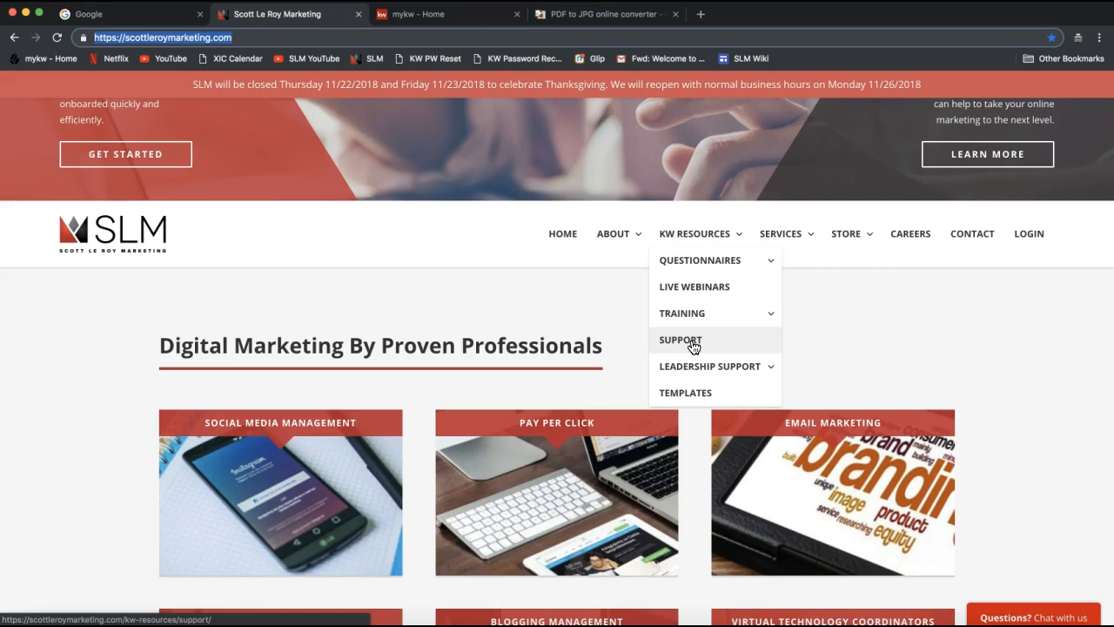
pyautogui.moveTo(675, 374)
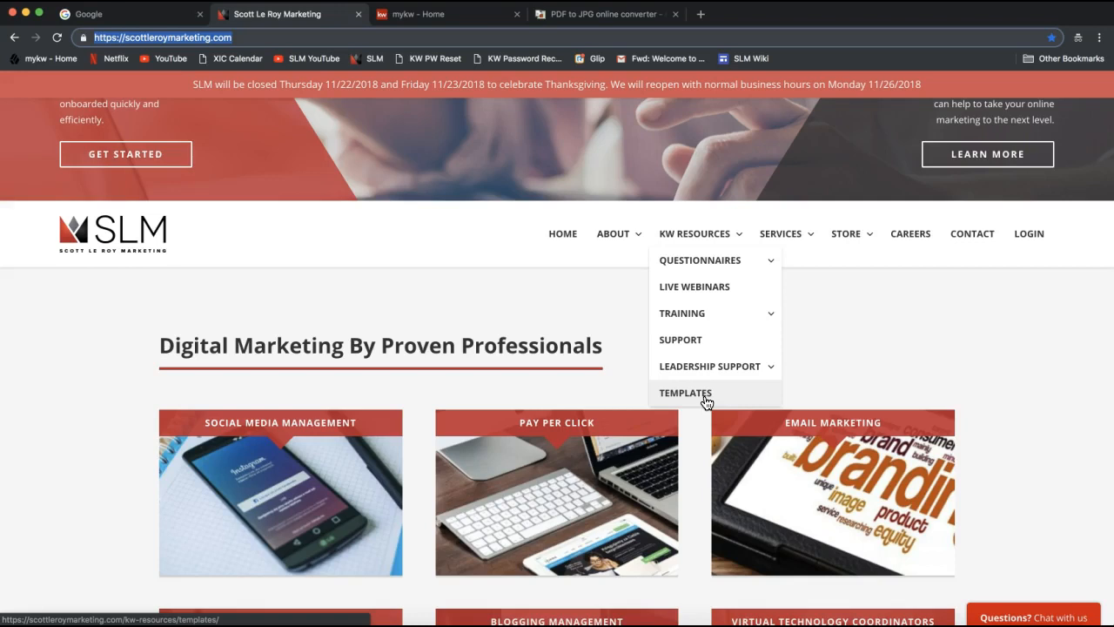
# Choose Templates from the KW Resources menu.
pyautogui.click(705, 400)
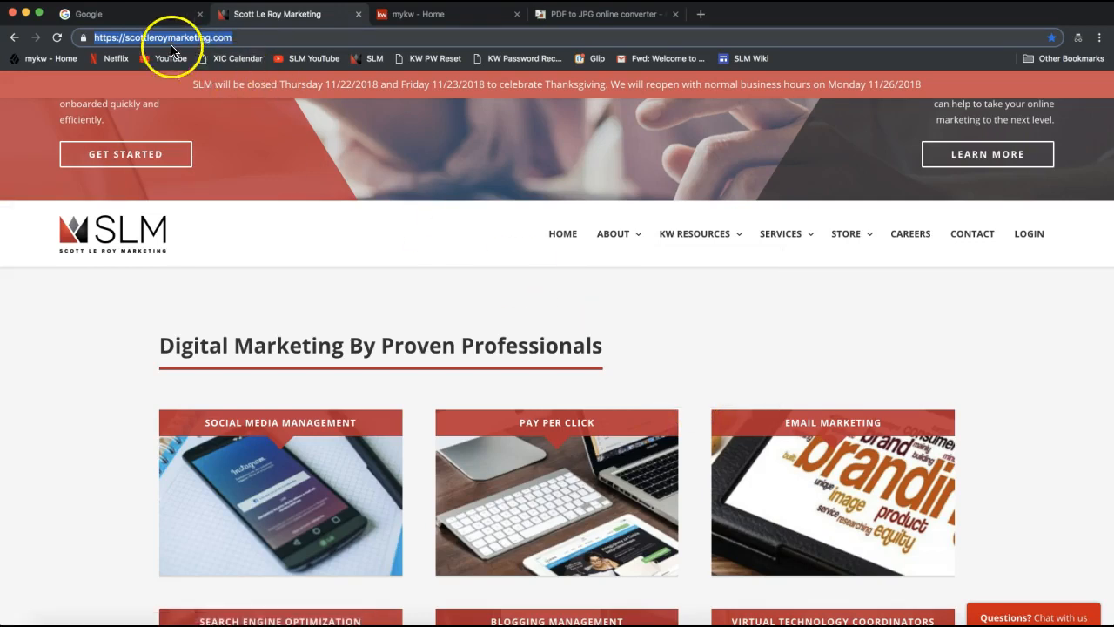
pyautogui.moveTo(703, 233)
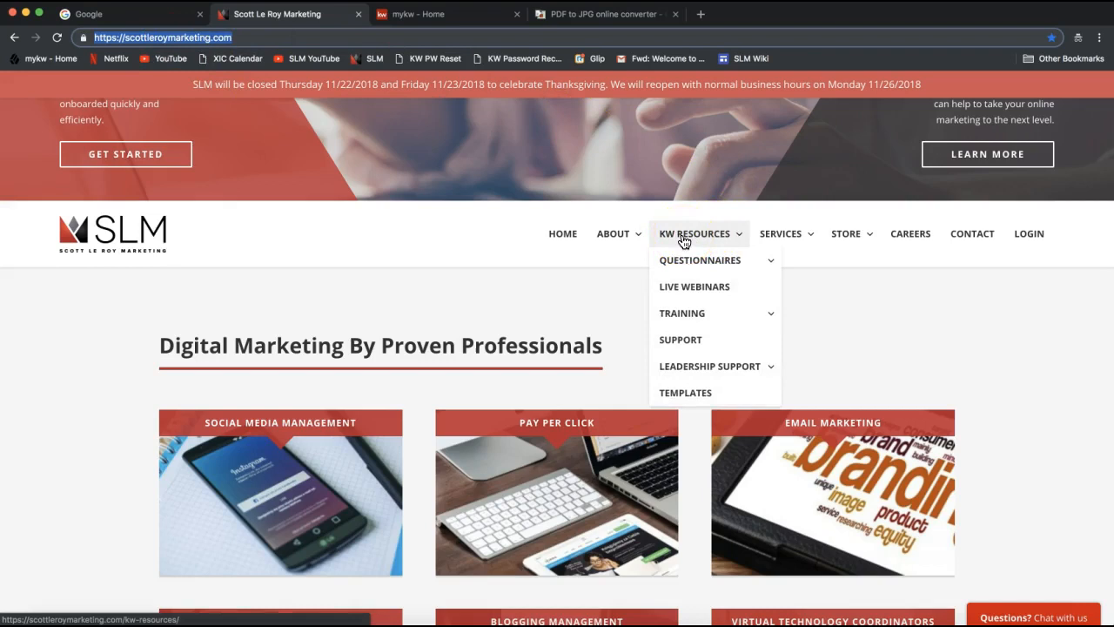
pyautogui.click(702, 393)
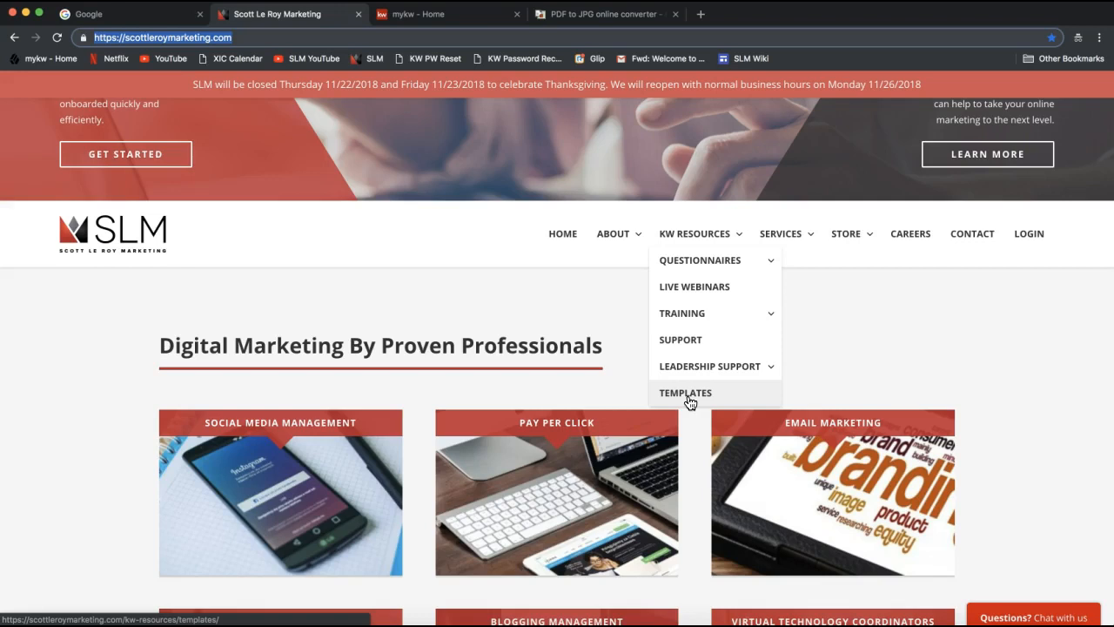
# Open Templates to reach the SLM KW Resources login and focus the Market Center Number field.
pyautogui.click(696, 398)
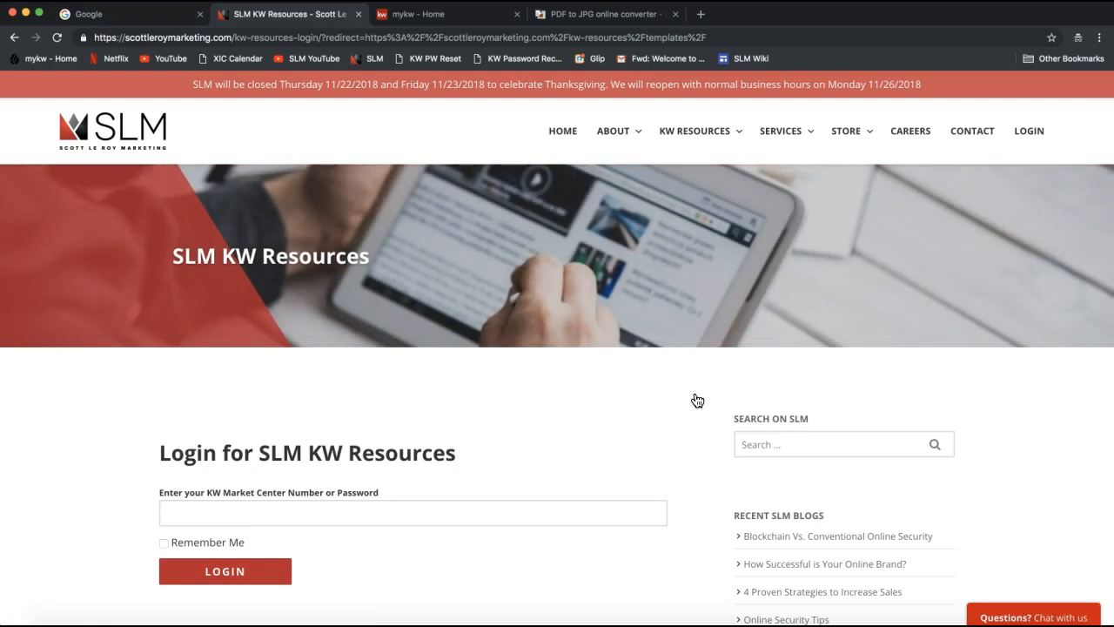
pyautogui.click(184, 510)
pyautogui.click(116, 510)
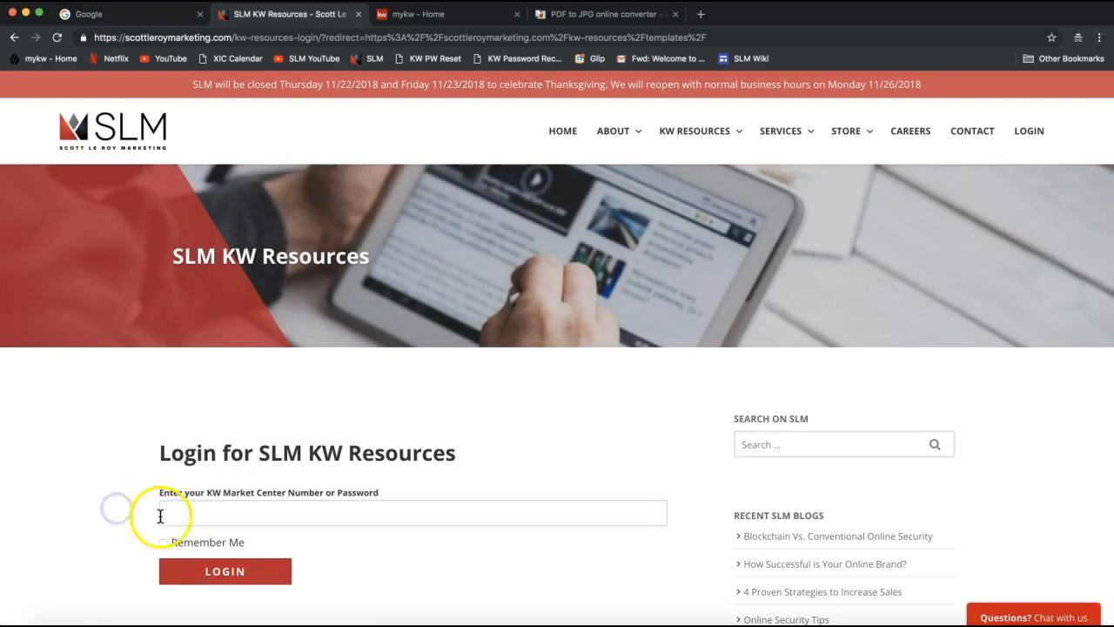
pyautogui.click(258, 518)
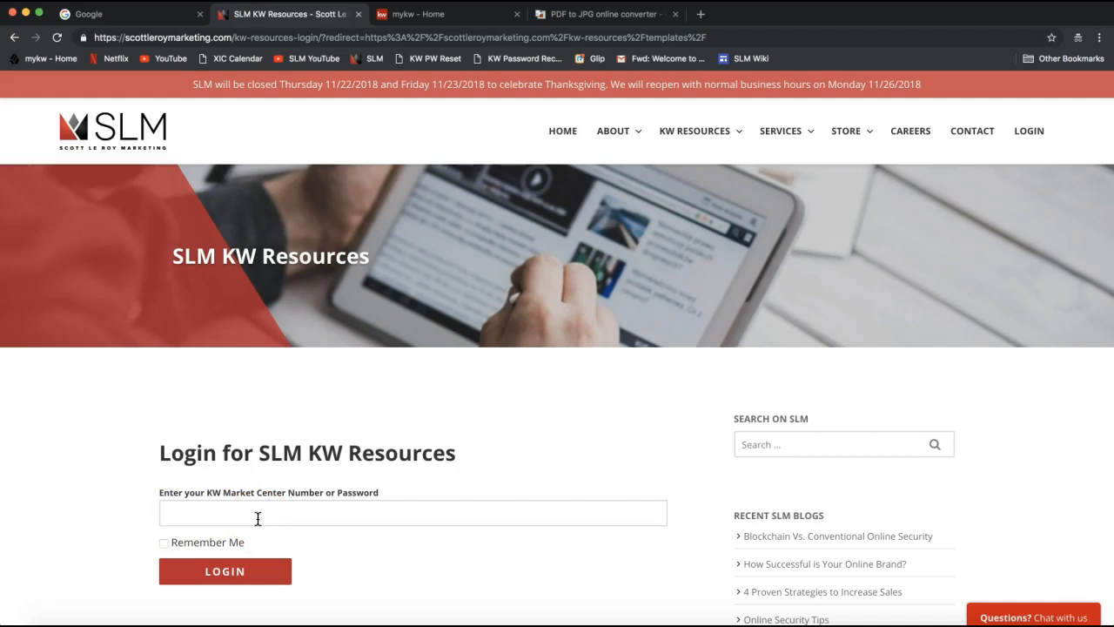
pyautogui.scroll(-2, 258, 518)
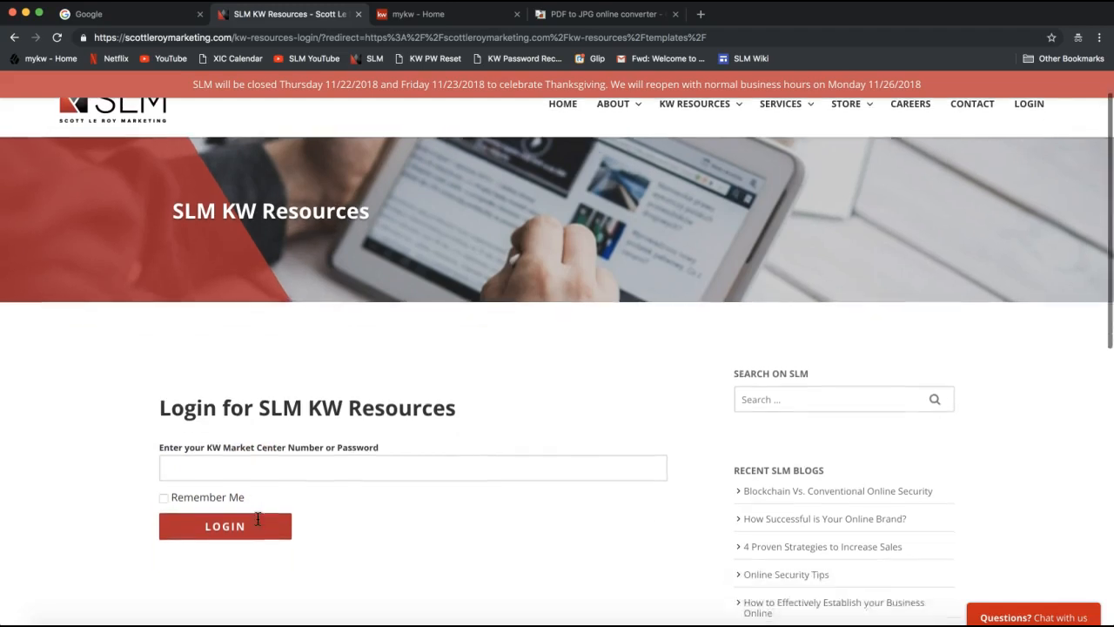
pyautogui.click(226, 441)
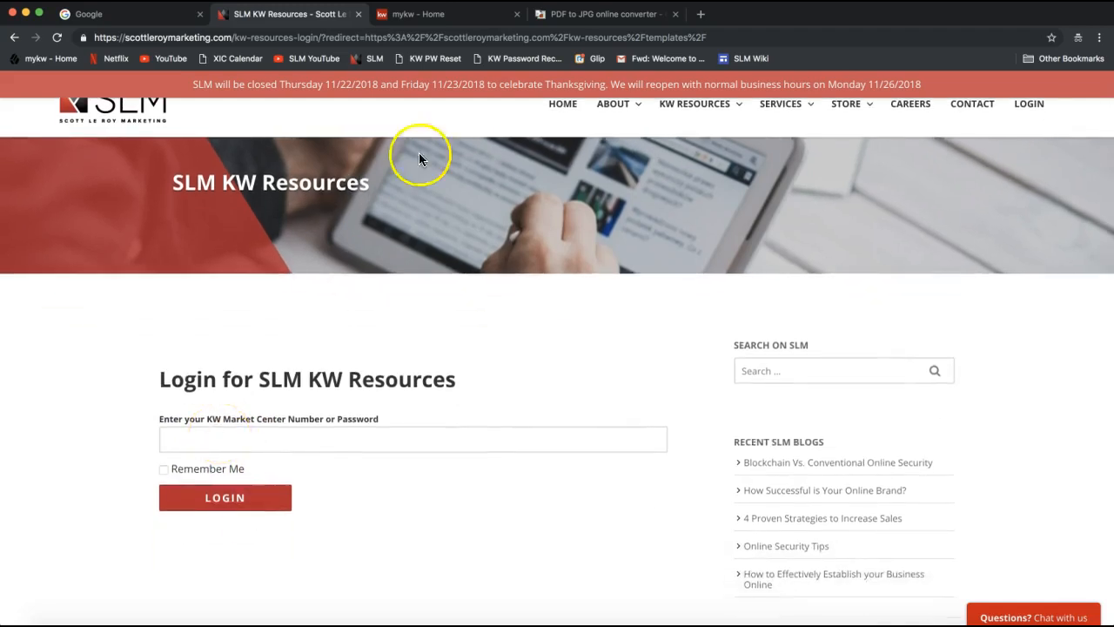
# Select the Market Center number in the mykw Home header, then return to the SLM login tab.
pyautogui.click(467, 23)
pyautogui.click(147, 232)
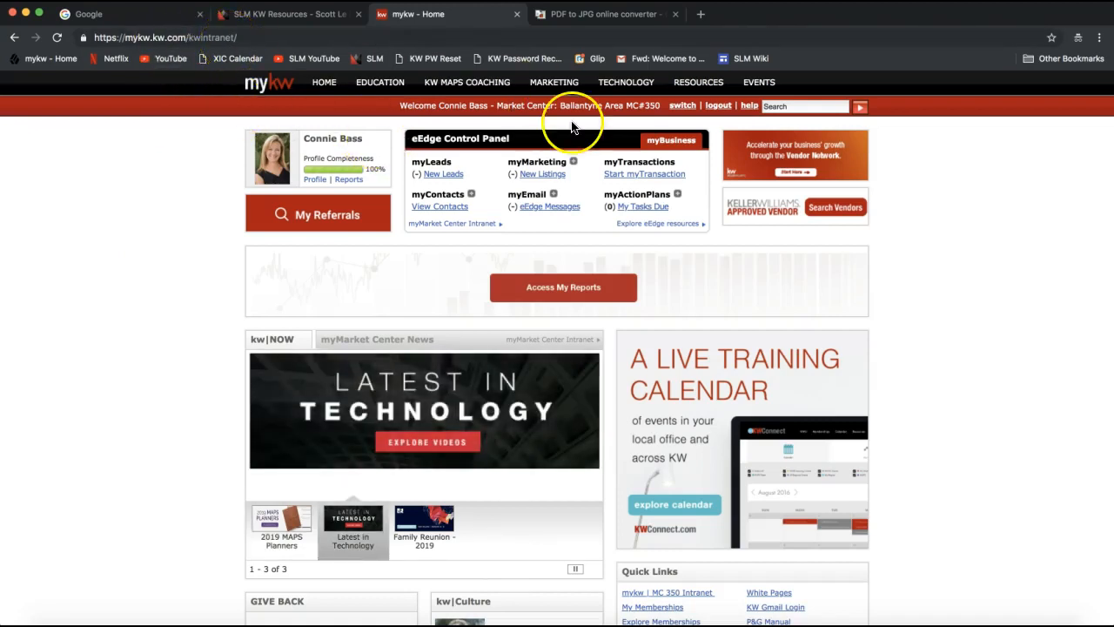
pyautogui.doubleClick(649, 105)
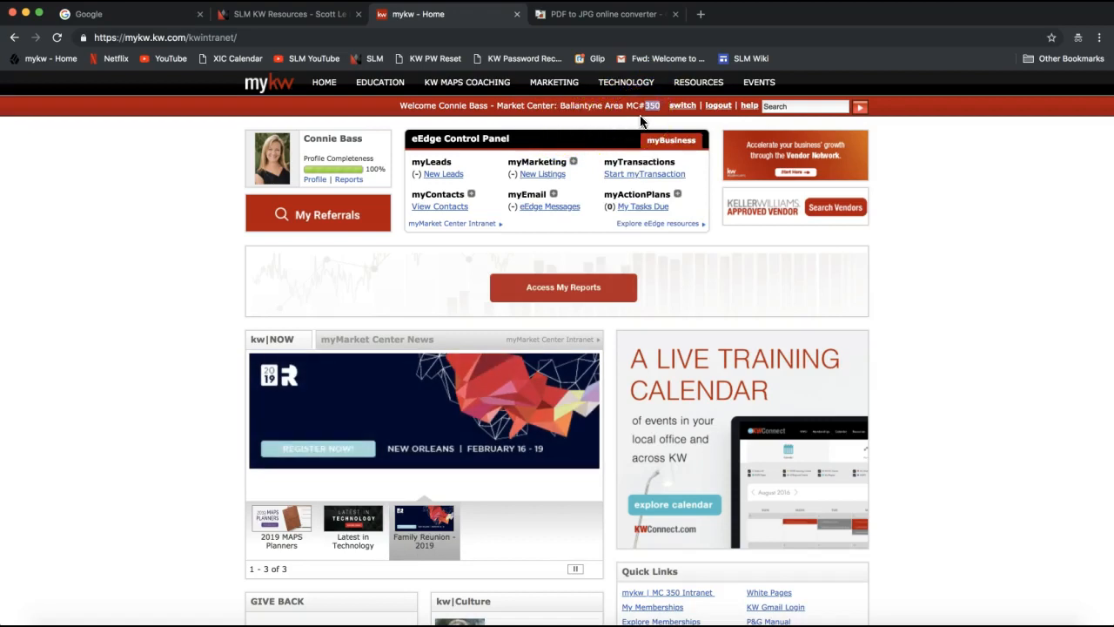
pyautogui.moveTo(561, 107); pyautogui.dragTo(655, 107)
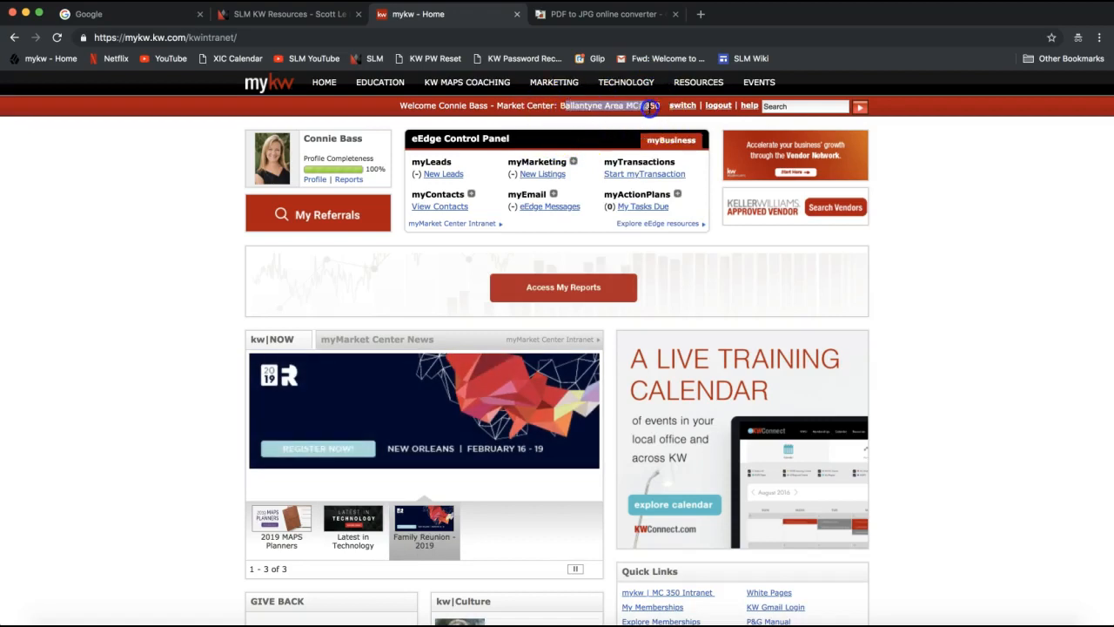
pyautogui.doubleClick(656, 107)
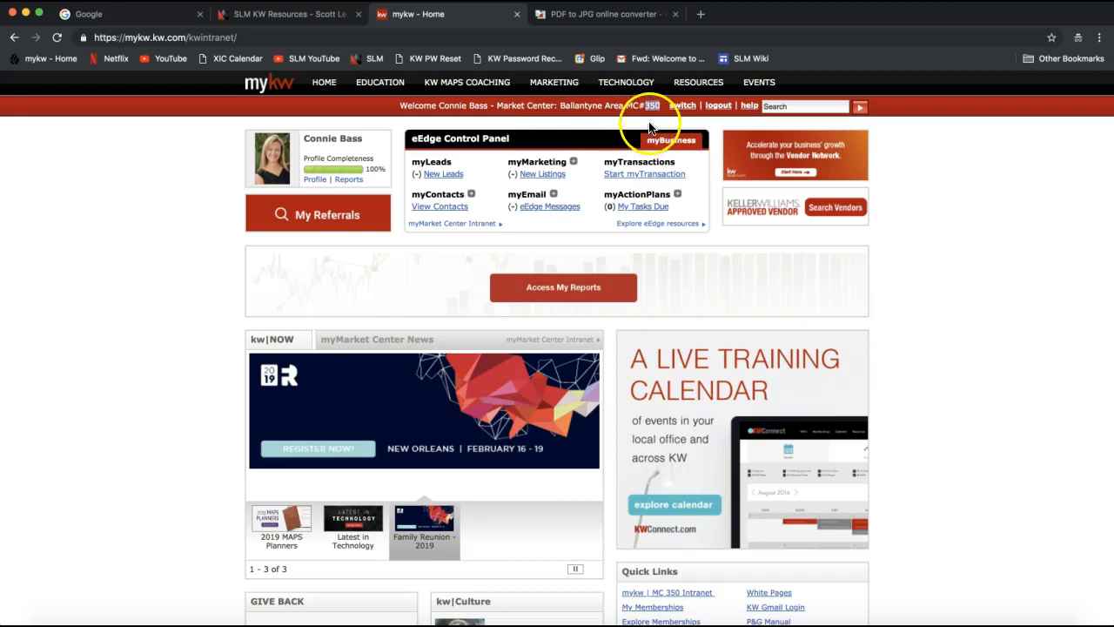
pyautogui.click(289, 14)
# Log in with the saved Market Center number and Remember Me ticked.
pyautogui.click(252, 435)
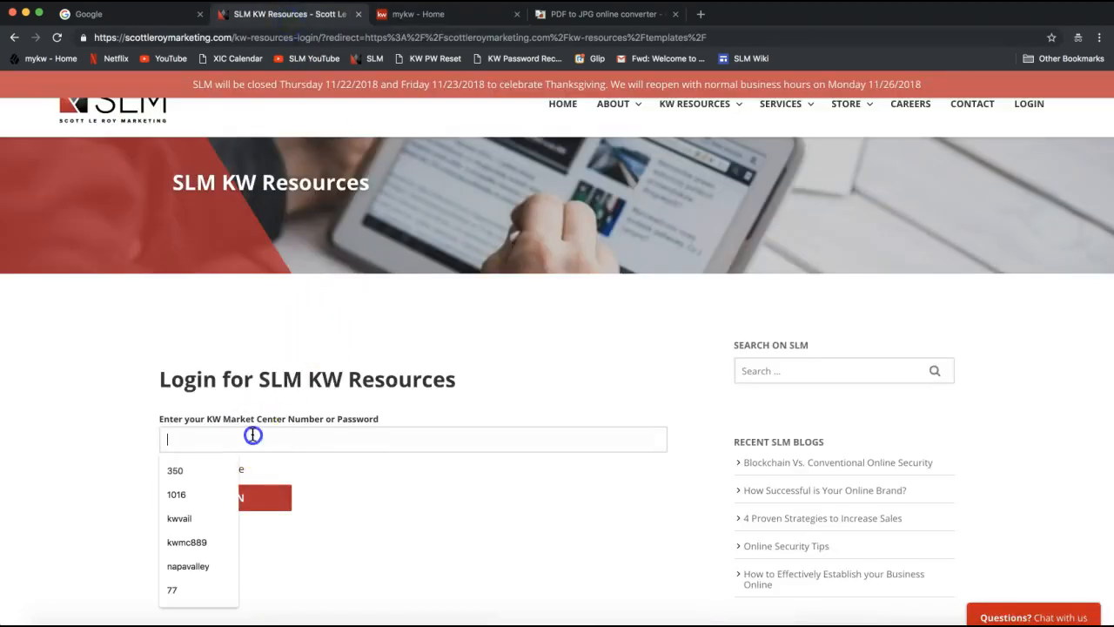
pyautogui.click(217, 464)
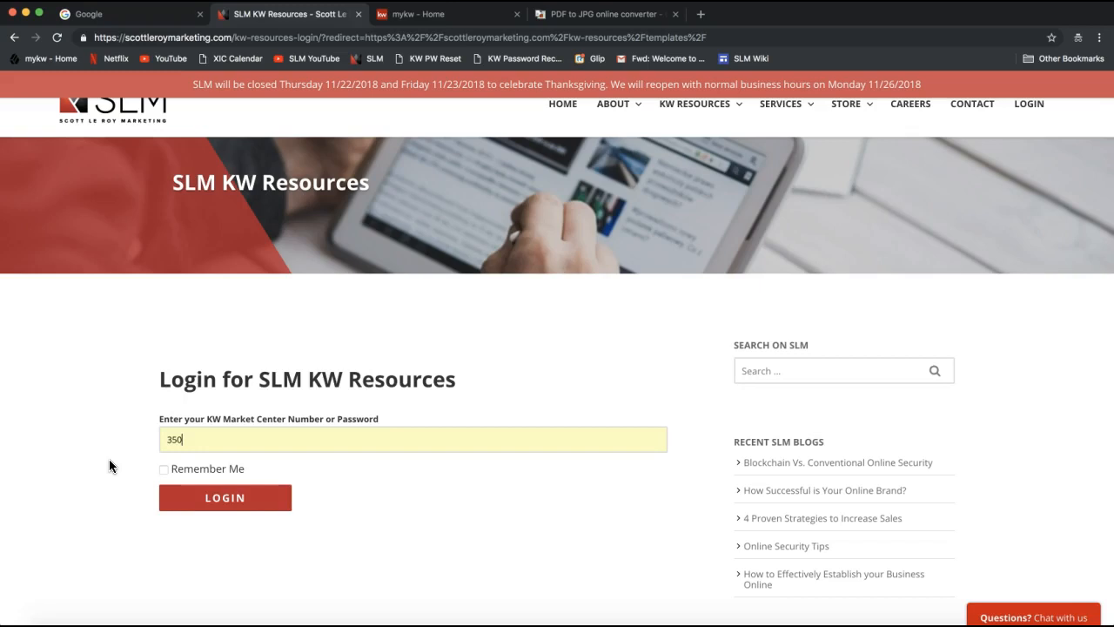
pyautogui.click(163, 469)
pyautogui.click(234, 512)
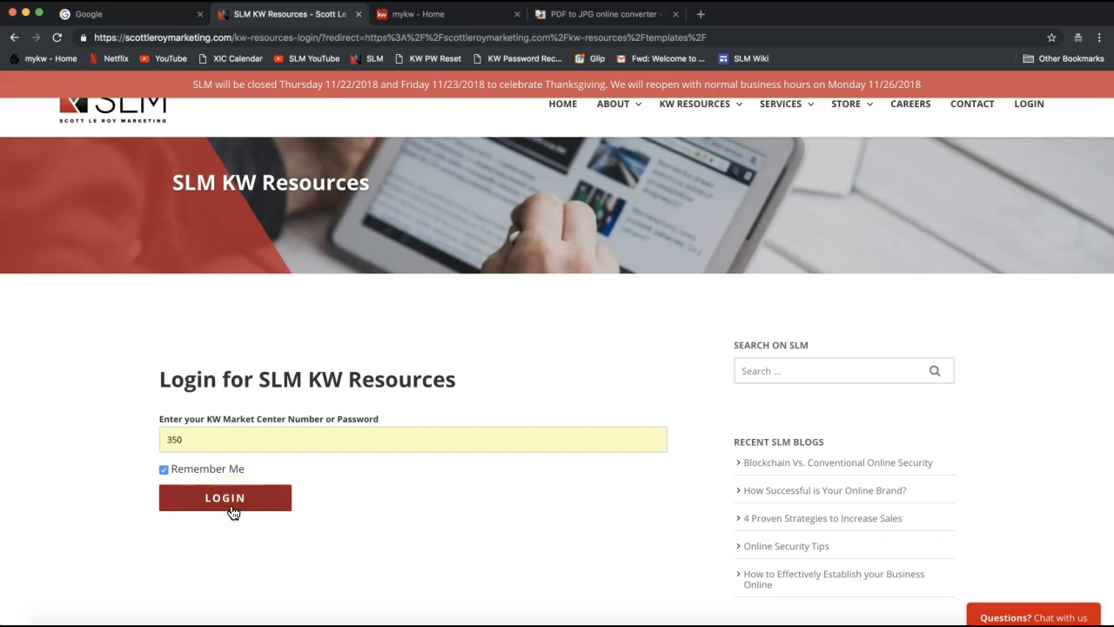
pyautogui.click(231, 512)
pyautogui.click(218, 507)
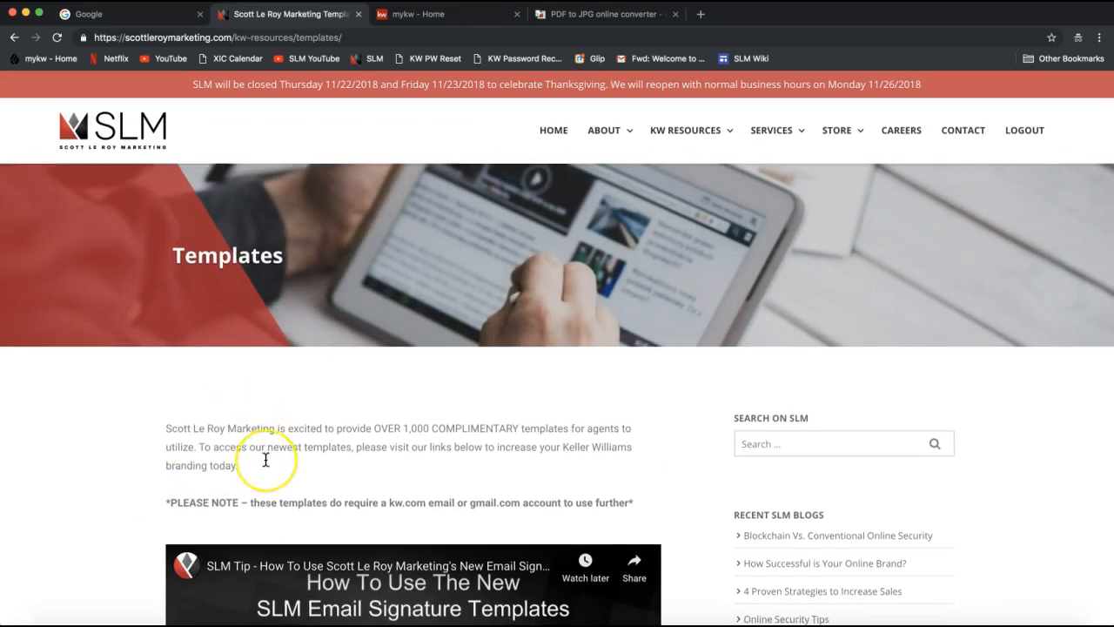
# Close the More videos panel on the email-signature tutorial video, then scroll down to the template categories.
pyautogui.scroll(-3, 266, 460)
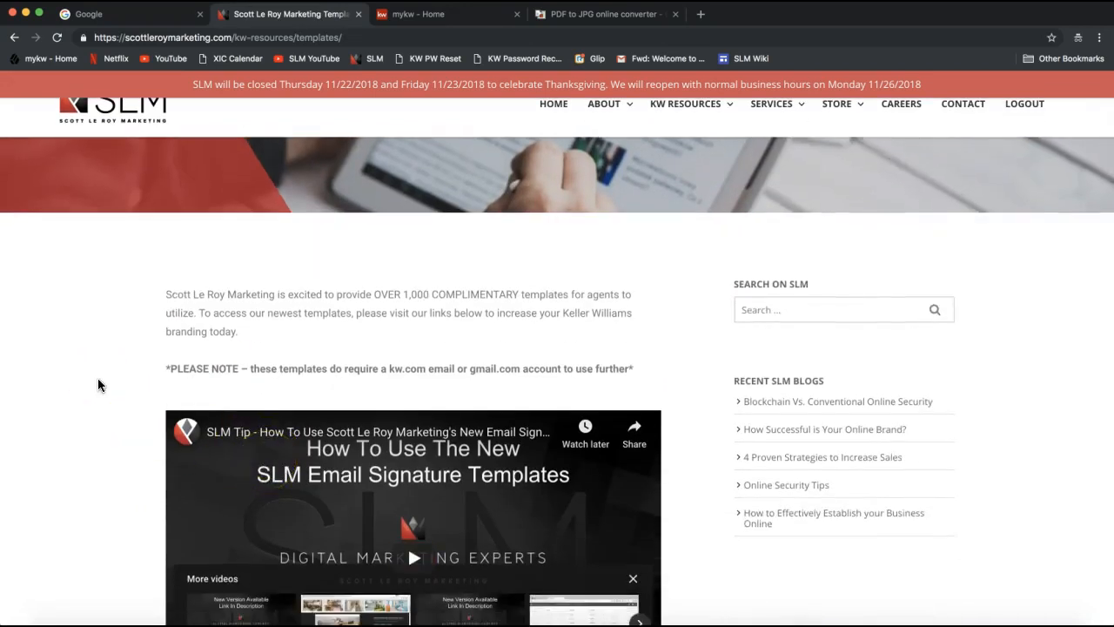
pyautogui.scroll(3, 99, 385)
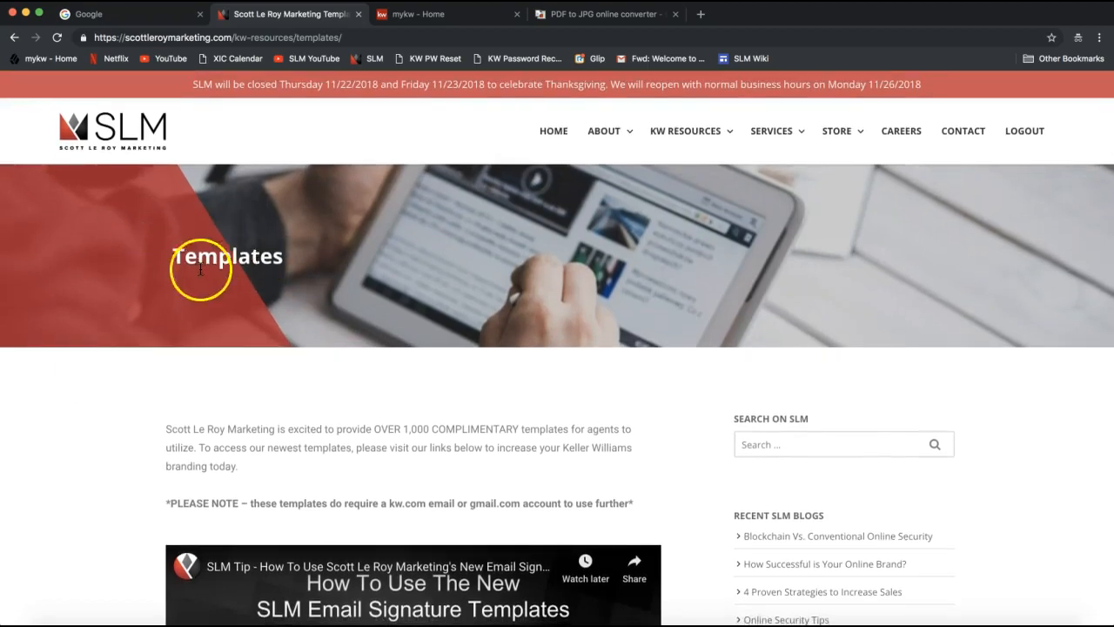
pyautogui.scroll(-5, 361, 410)
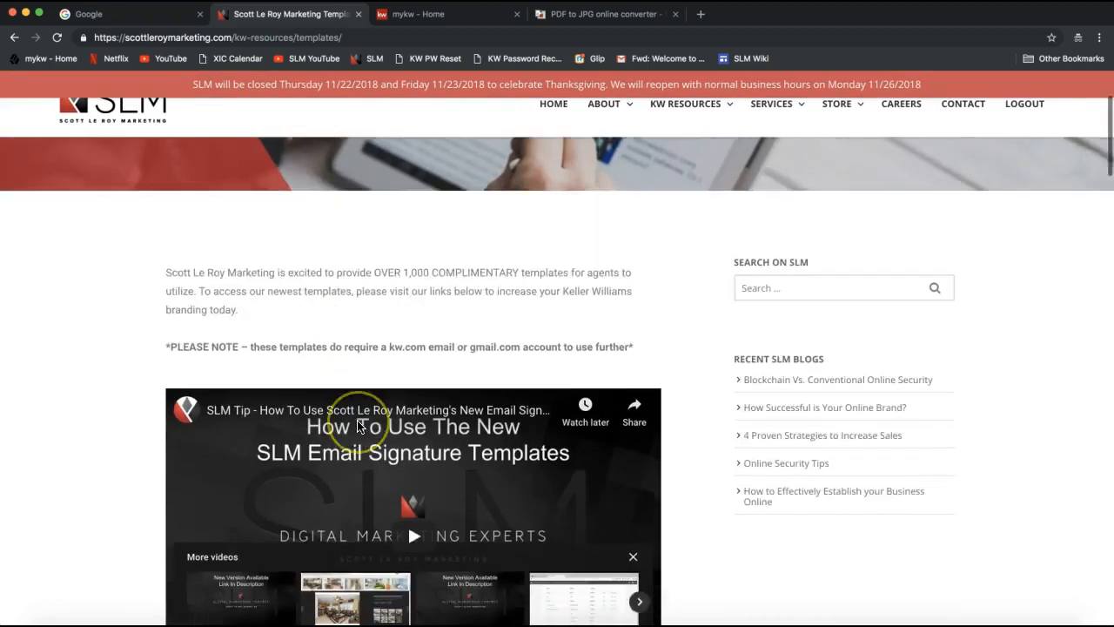
pyautogui.scroll(-3, 409, 313)
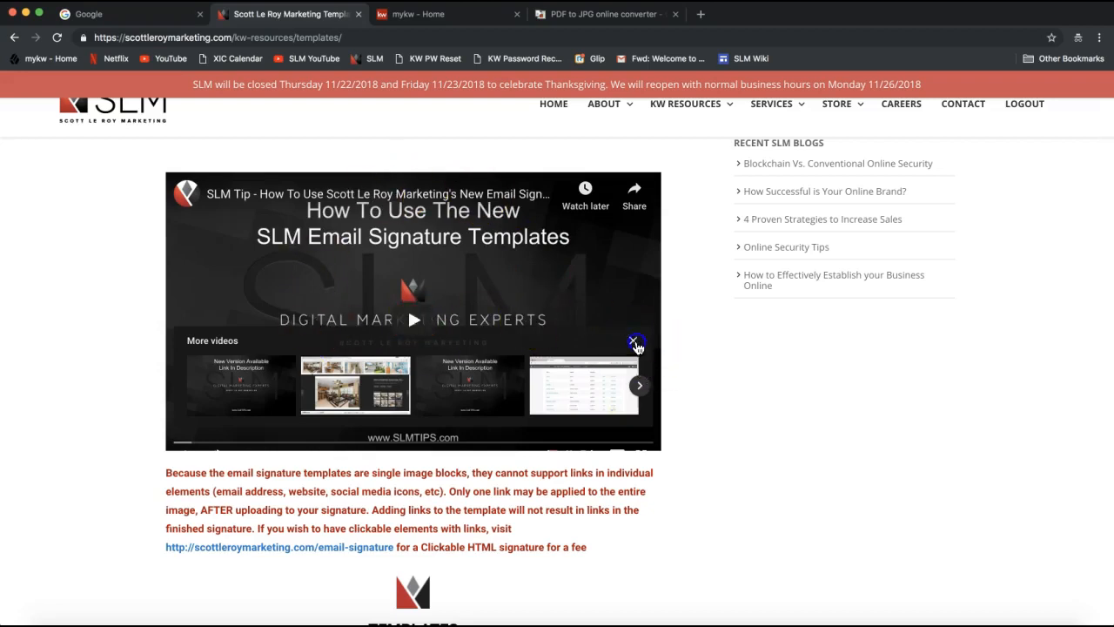
pyautogui.click(632, 340)
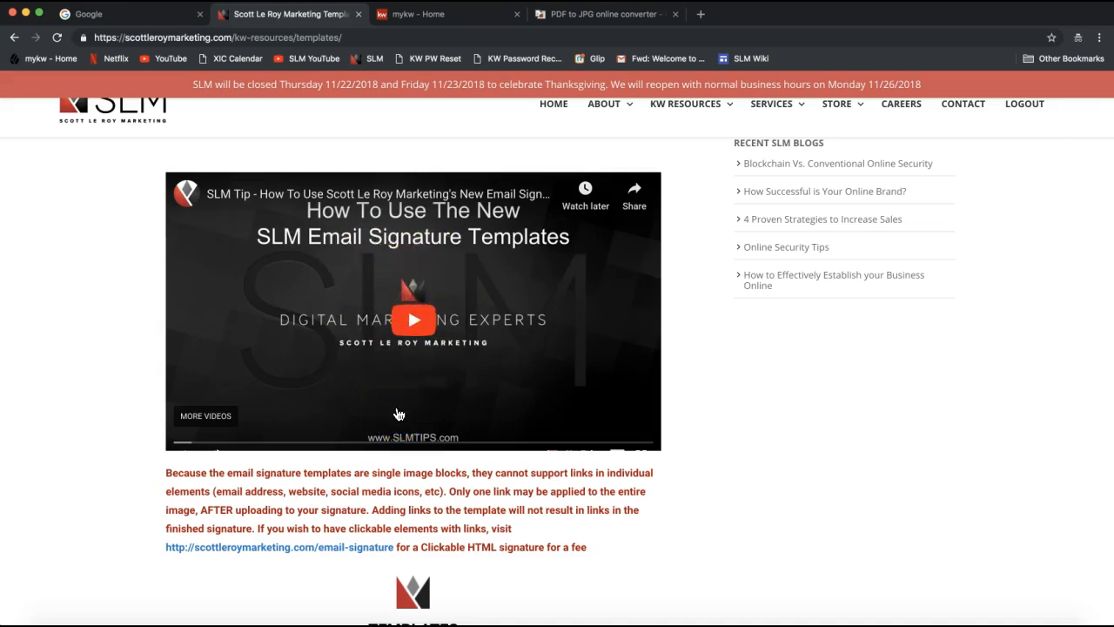
pyautogui.scroll(-2, 398, 414)
pyautogui.scroll(-2, 399, 414)
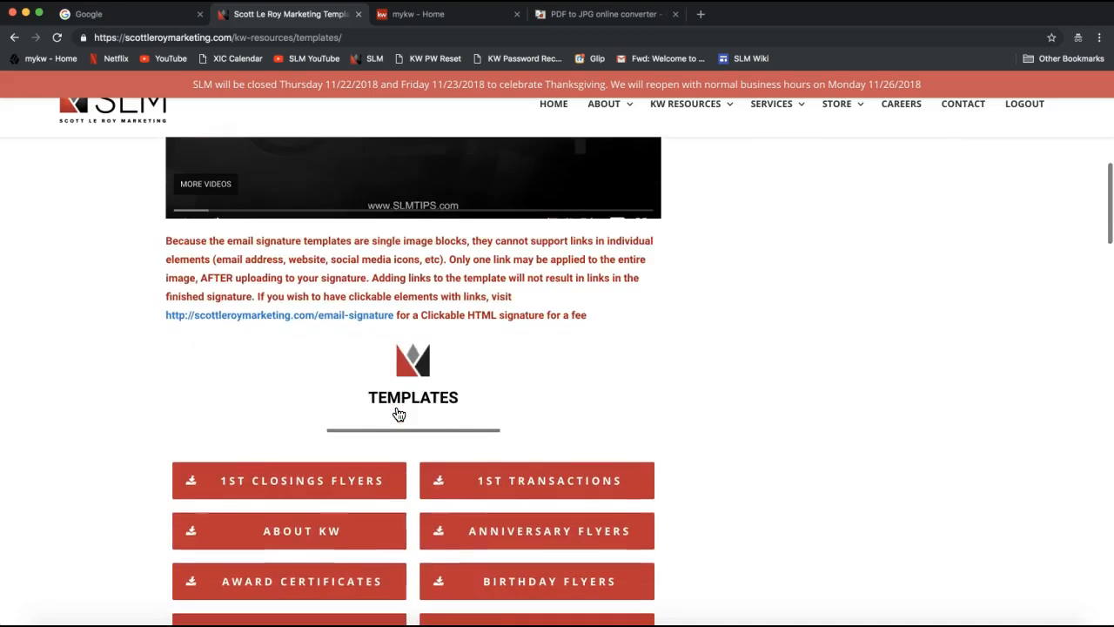
pyautogui.scroll(-3, 398, 415)
pyautogui.scroll(-2, 399, 414)
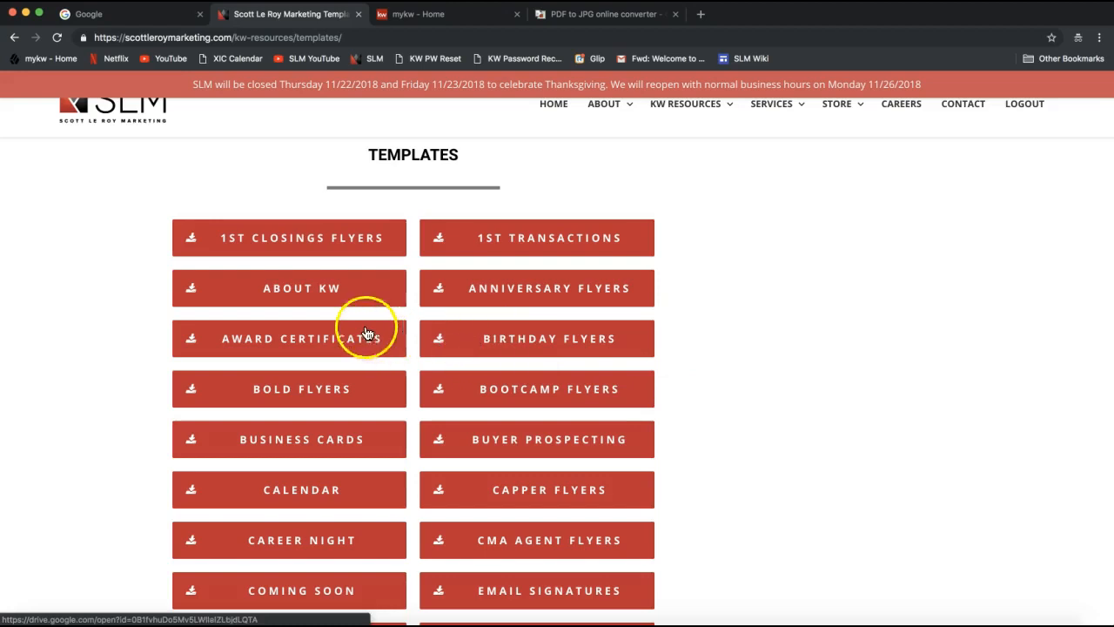
pyautogui.scroll(-2, 365, 352)
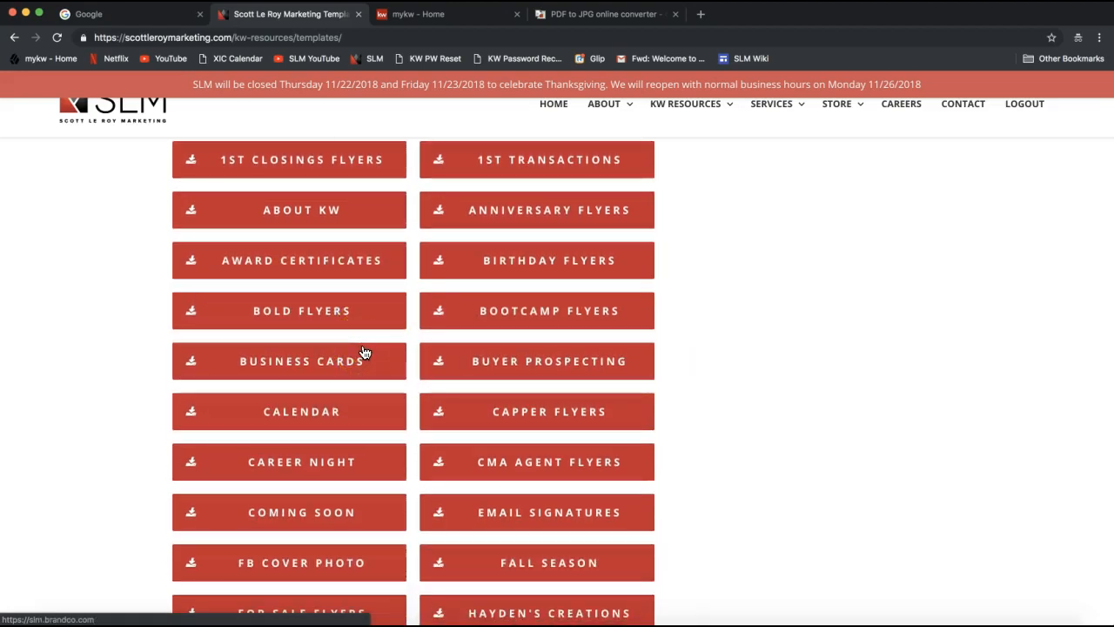
pyautogui.scroll(-2, 254, 376)
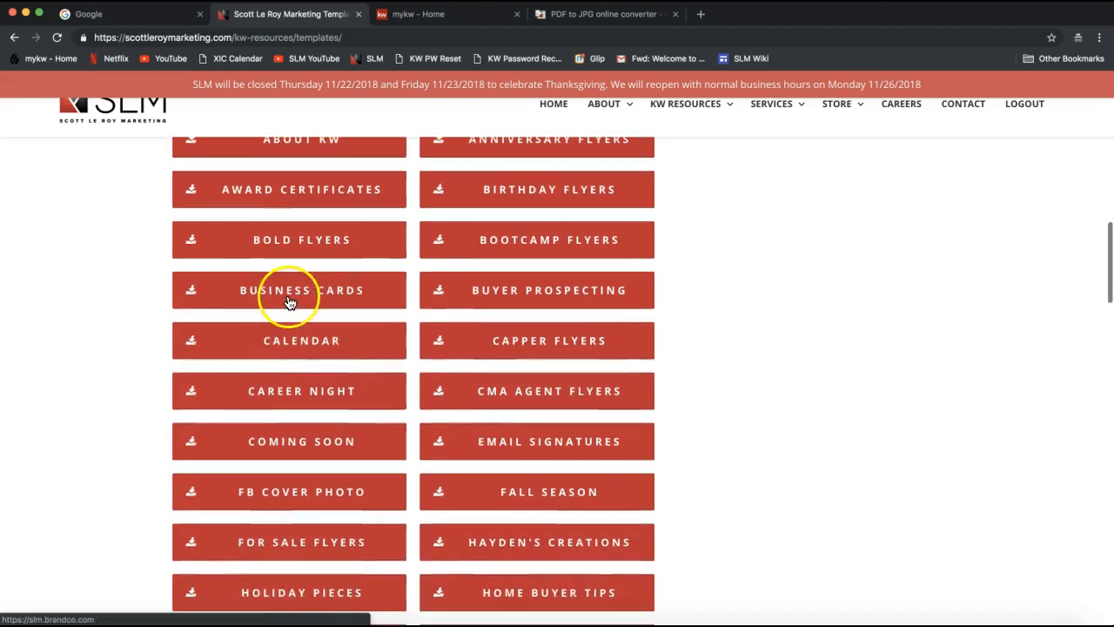
pyautogui.scroll(1, 305, 304)
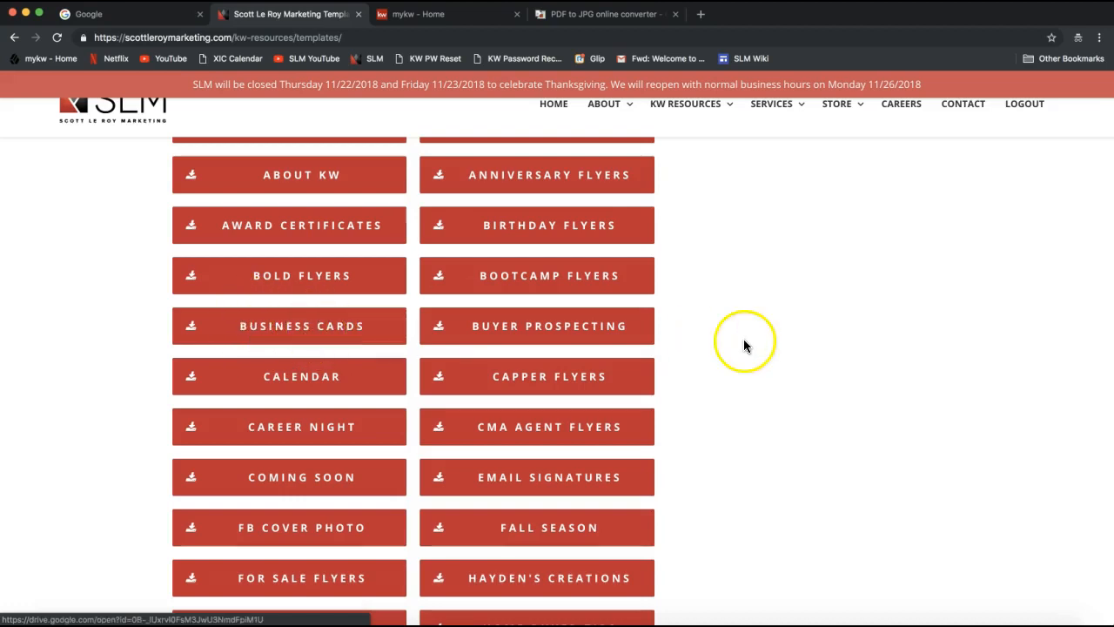
pyautogui.scroll(-2, 749, 347)
pyautogui.scroll(-1, 748, 348)
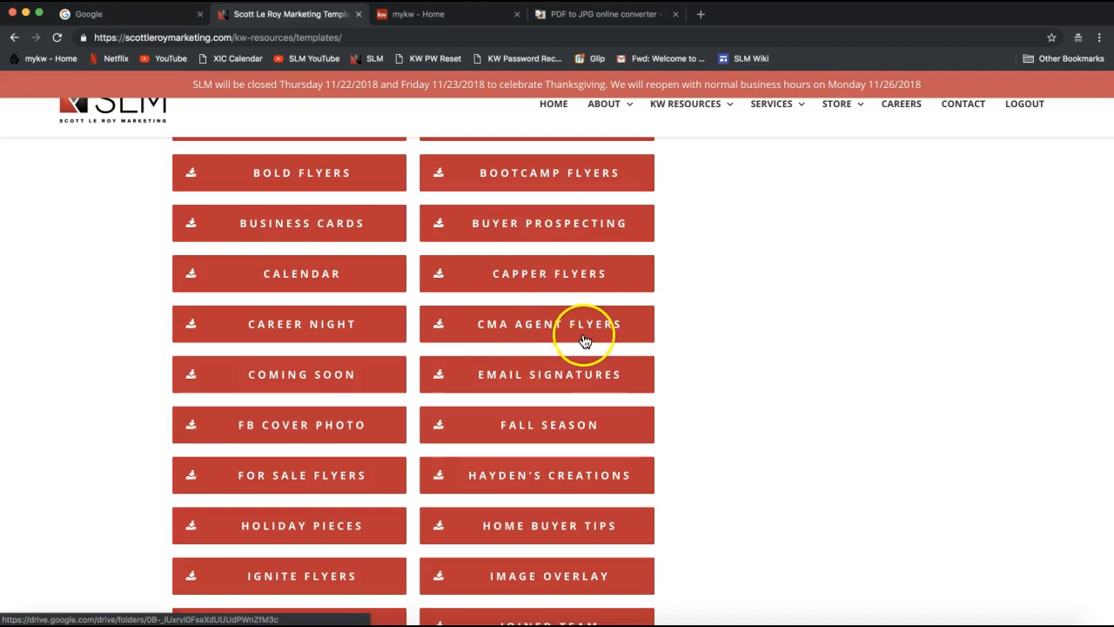
pyautogui.scroll(-2, 583, 341)
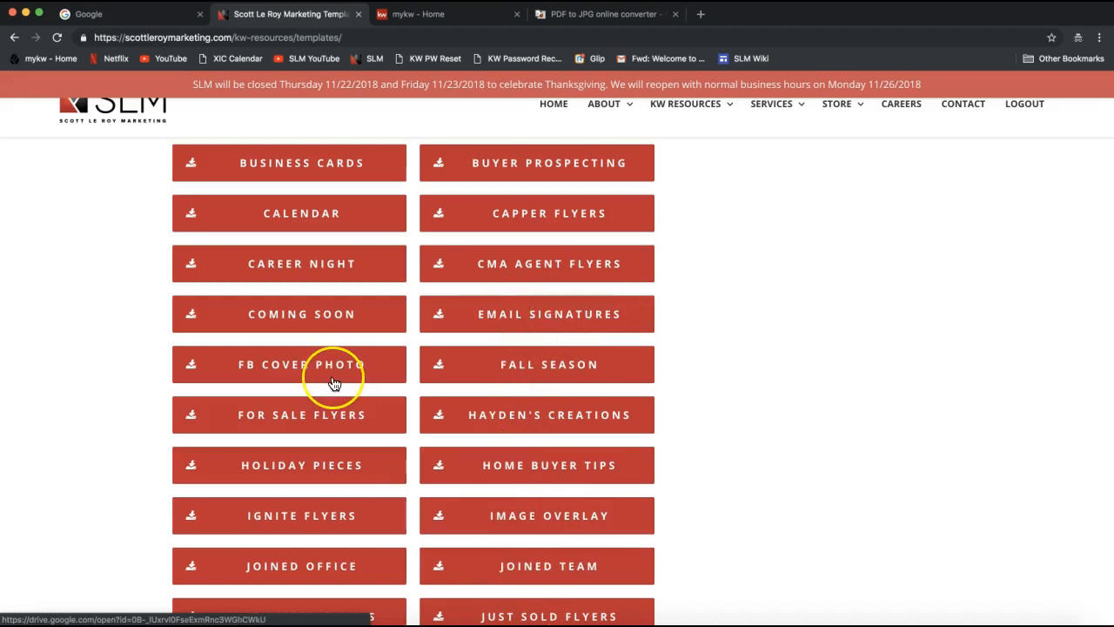
pyautogui.scroll(-1, 333, 383)
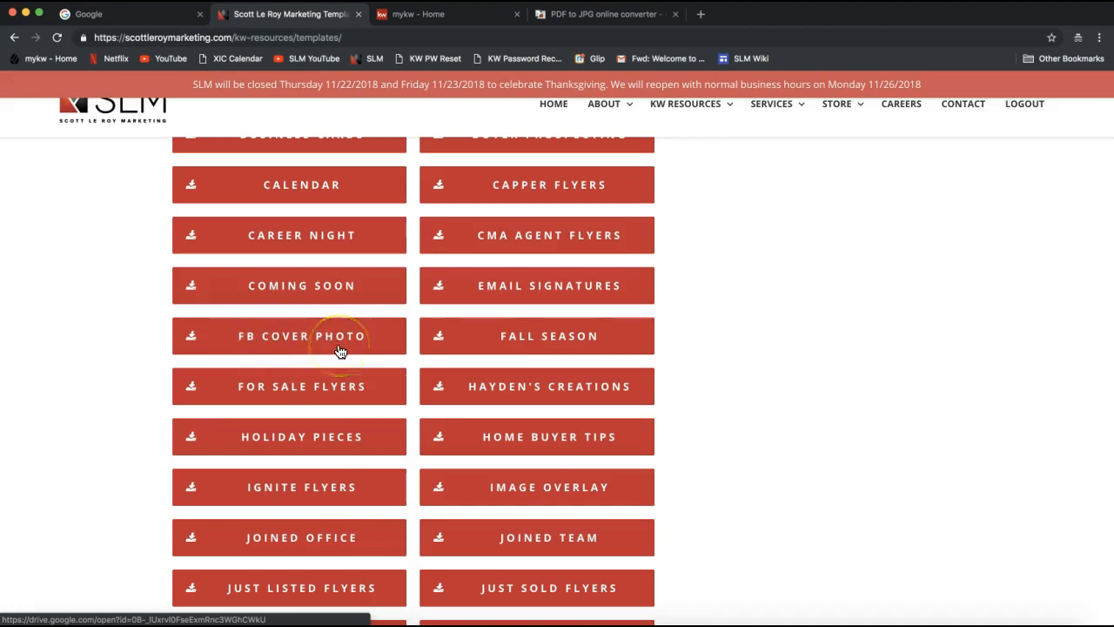
pyautogui.scroll(-3, 805, 319)
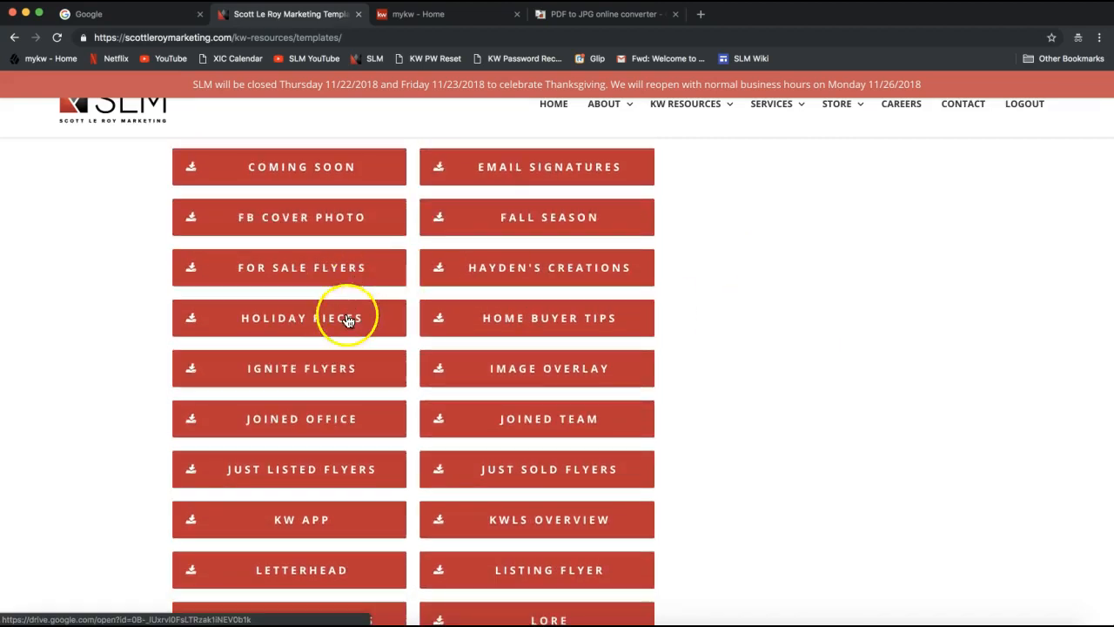
pyautogui.scroll(-3, 707, 357)
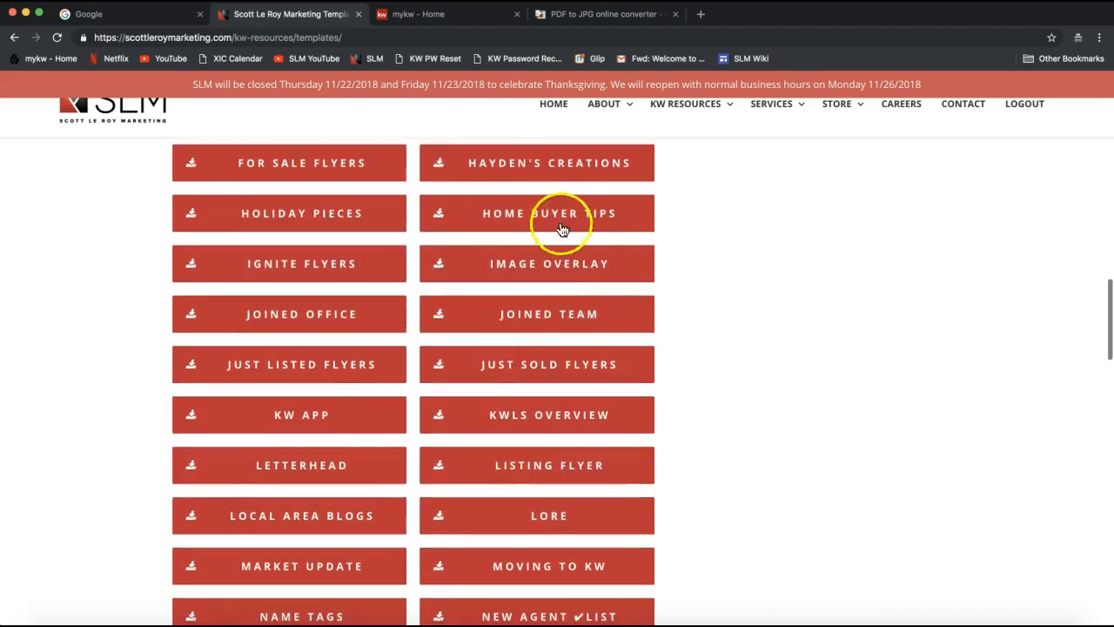
pyautogui.scroll(-2, 718, 273)
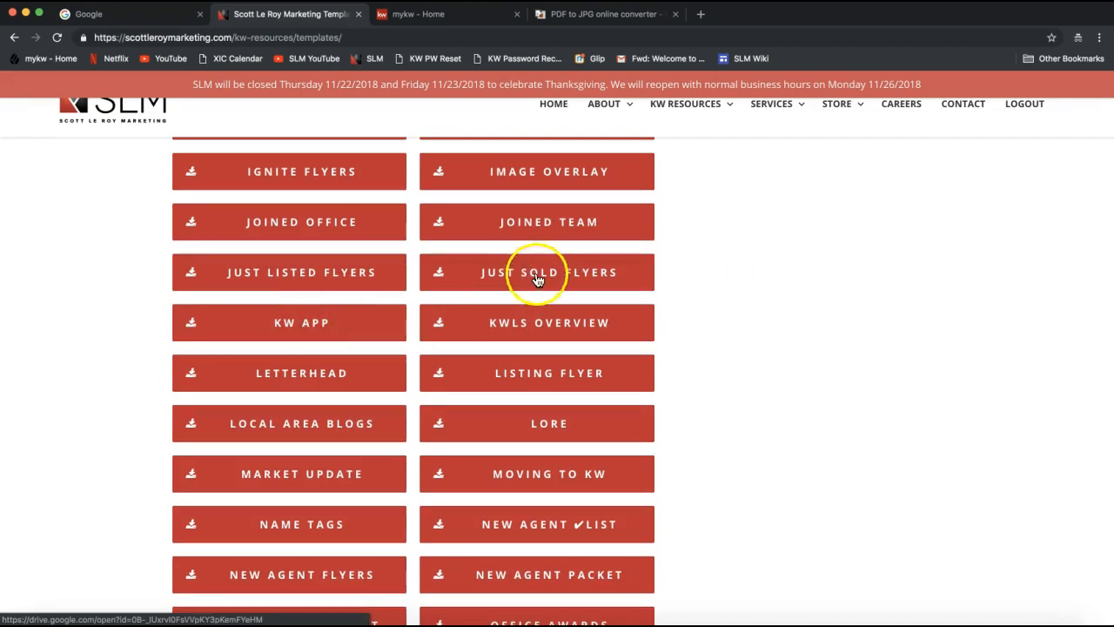
pyautogui.scroll(-2, 744, 295)
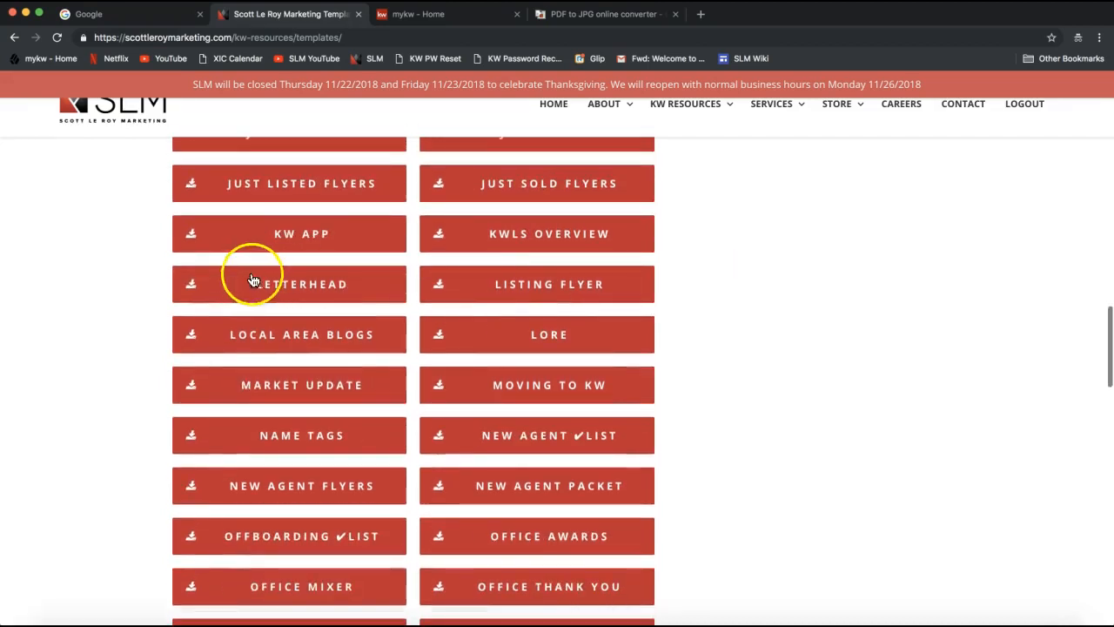
pyautogui.scroll(-3, 754, 323)
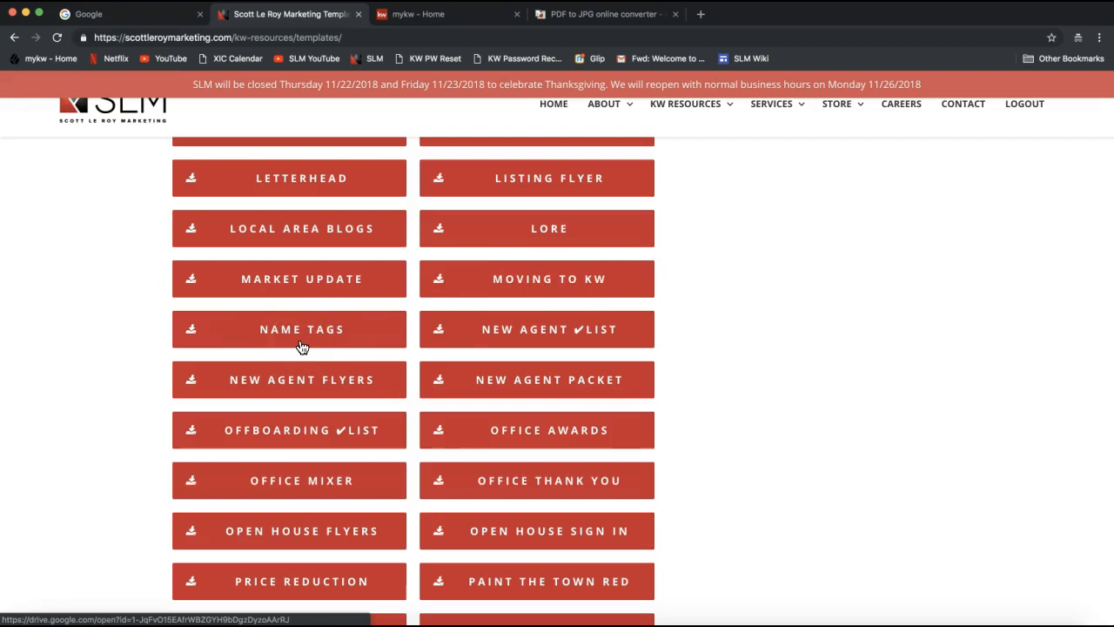
pyautogui.scroll(-5, 300, 346)
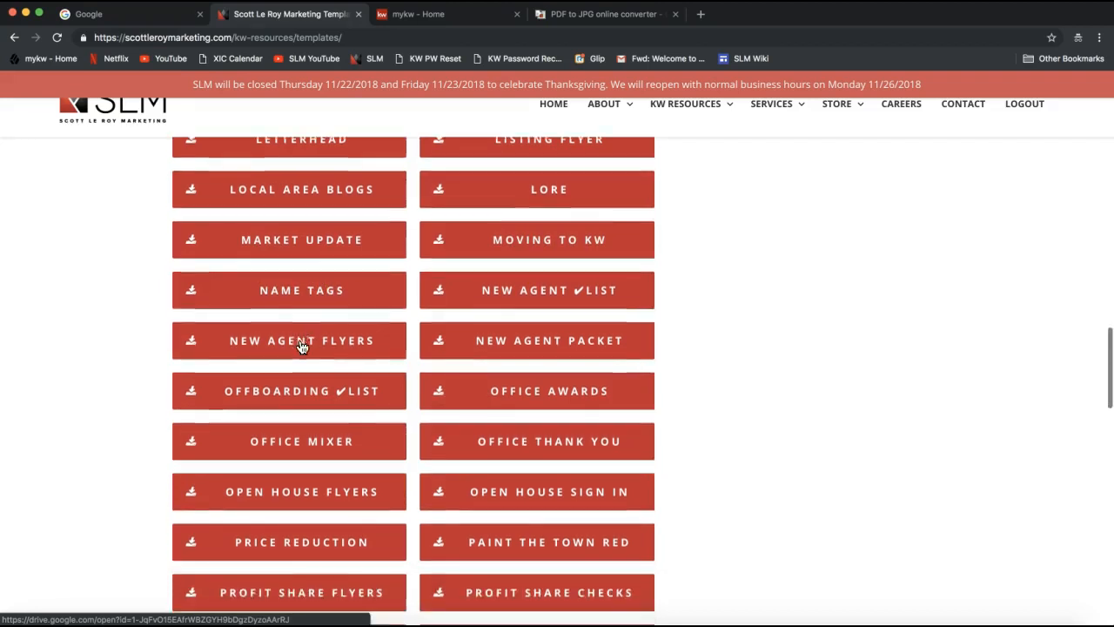
pyautogui.scroll(-2, 300, 346)
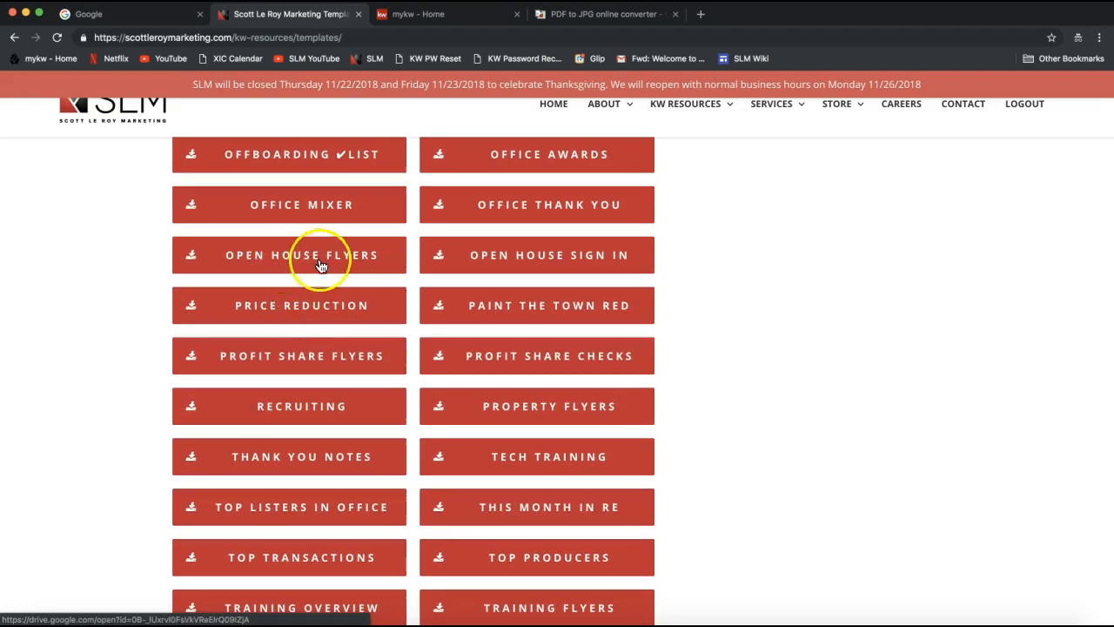
pyautogui.scroll(-4, 709, 323)
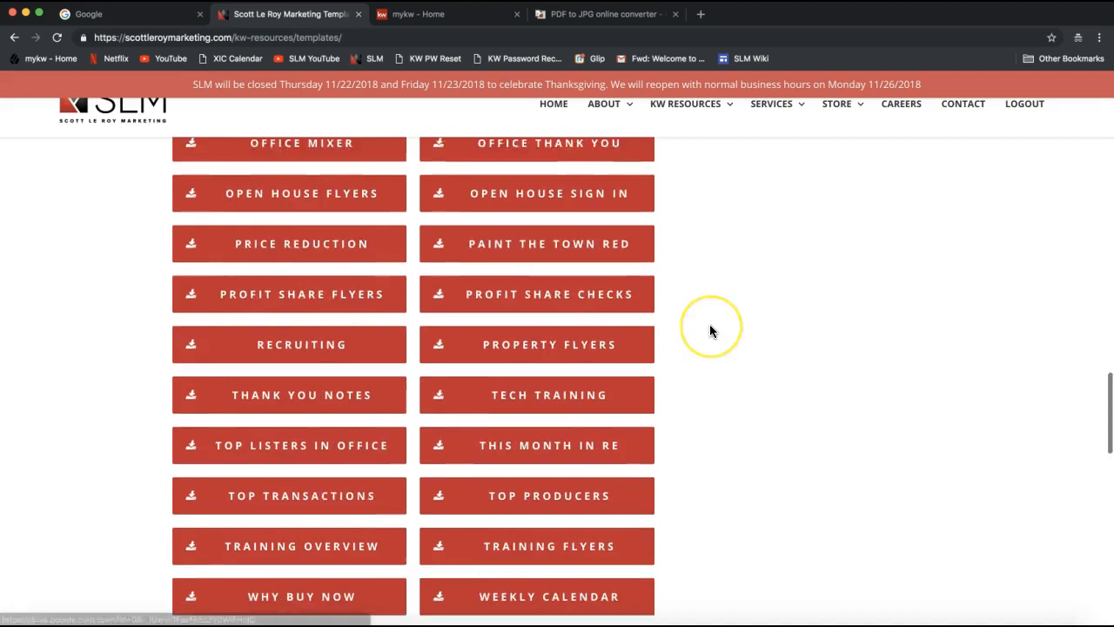
pyautogui.scroll(-2, 696, 335)
pyautogui.scroll(-1, 689, 339)
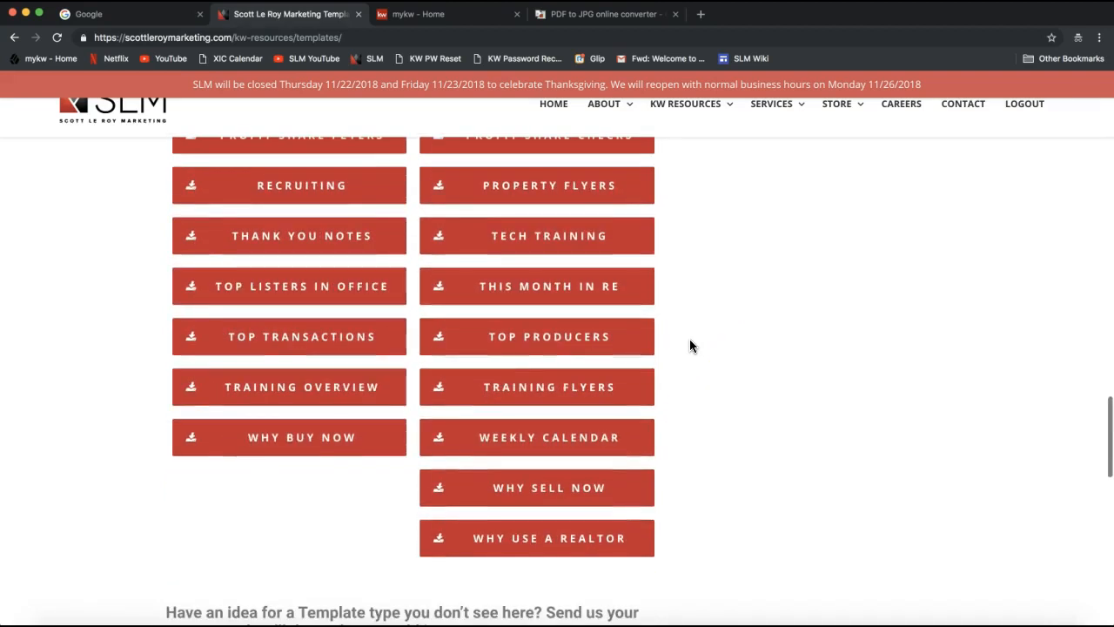
pyautogui.scroll(4, 711, 396)
pyautogui.scroll(3, 712, 400)
pyautogui.click(535, 475)
pyautogui.click(711, 397)
pyautogui.scroll(12, 711, 397)
pyautogui.scroll(14, 711, 403)
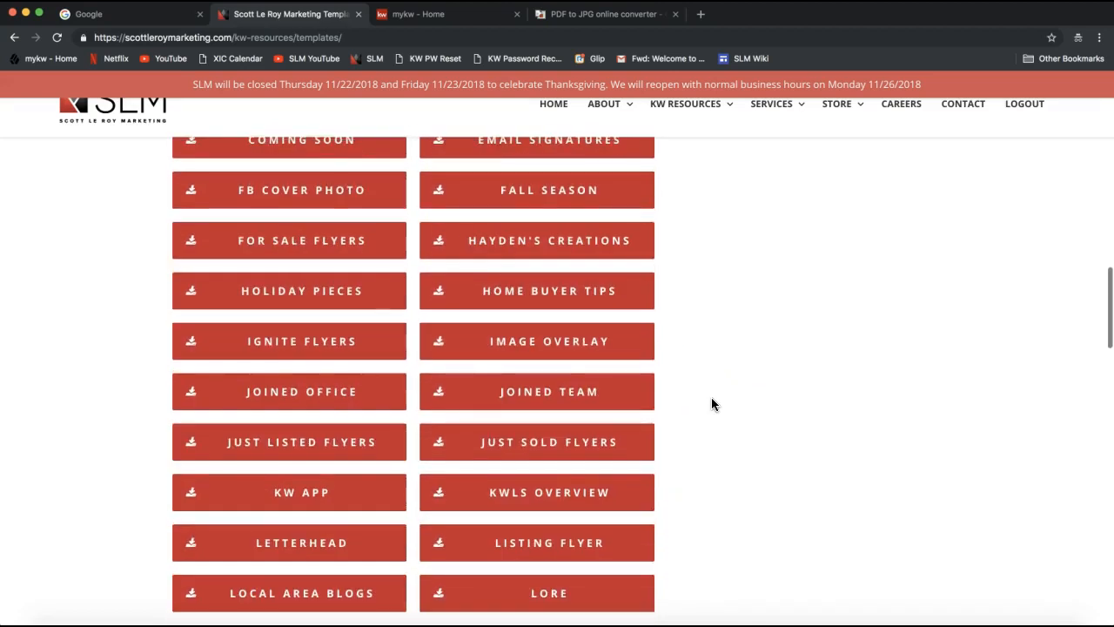
pyautogui.scroll(4, 711, 404)
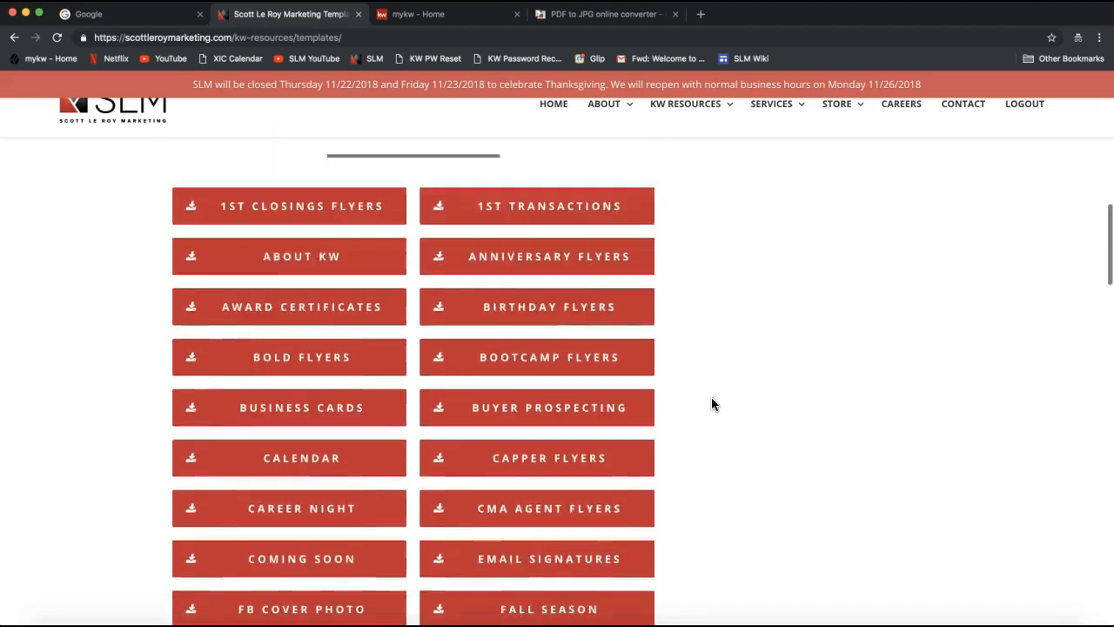
pyautogui.scroll(-3, 711, 404)
pyautogui.scroll(-3, 711, 403)
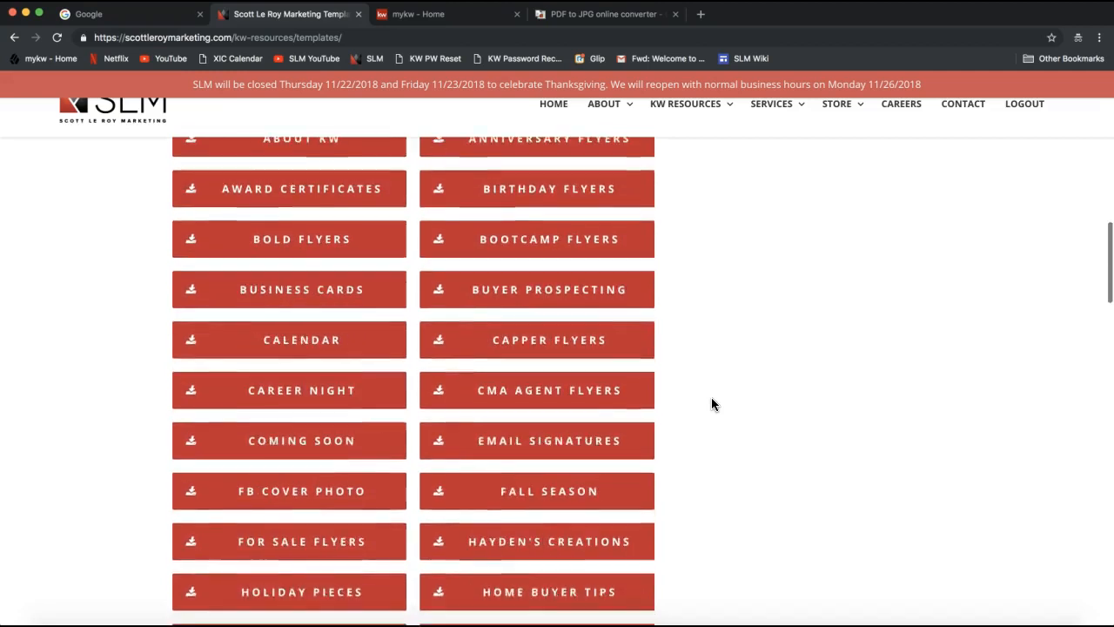
pyautogui.click(630, 367)
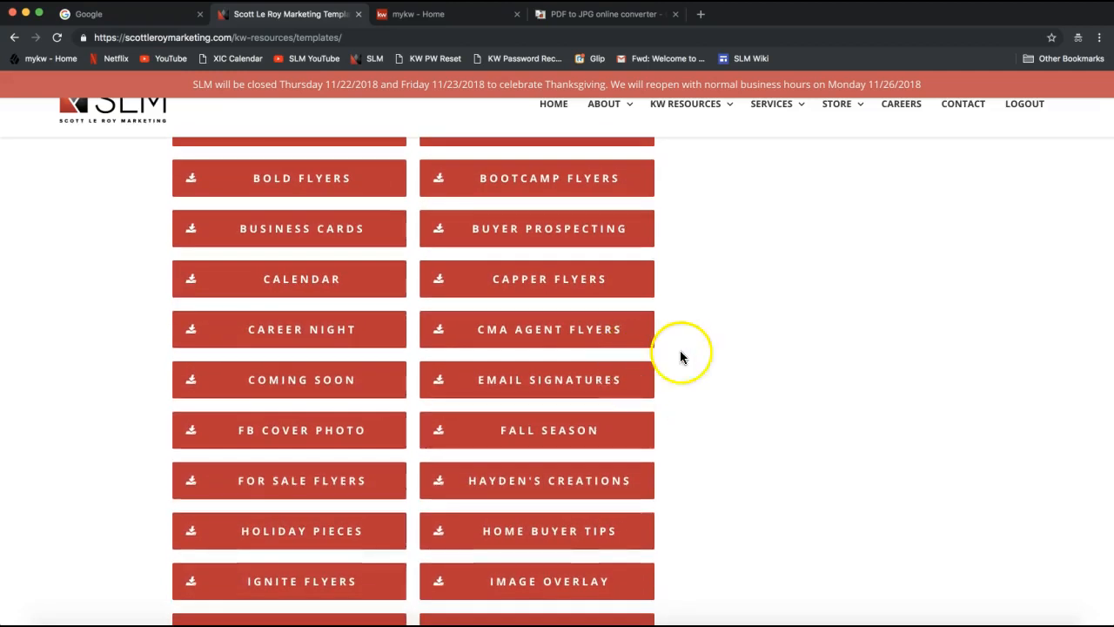
pyautogui.click(562, 383)
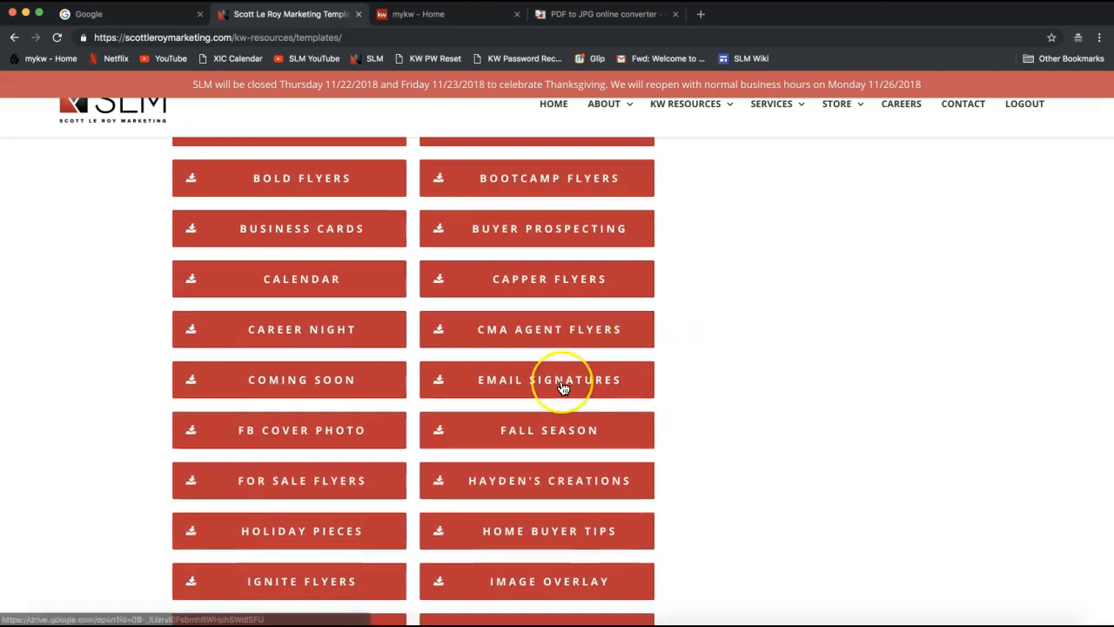
pyautogui.scroll(1, 562, 388)
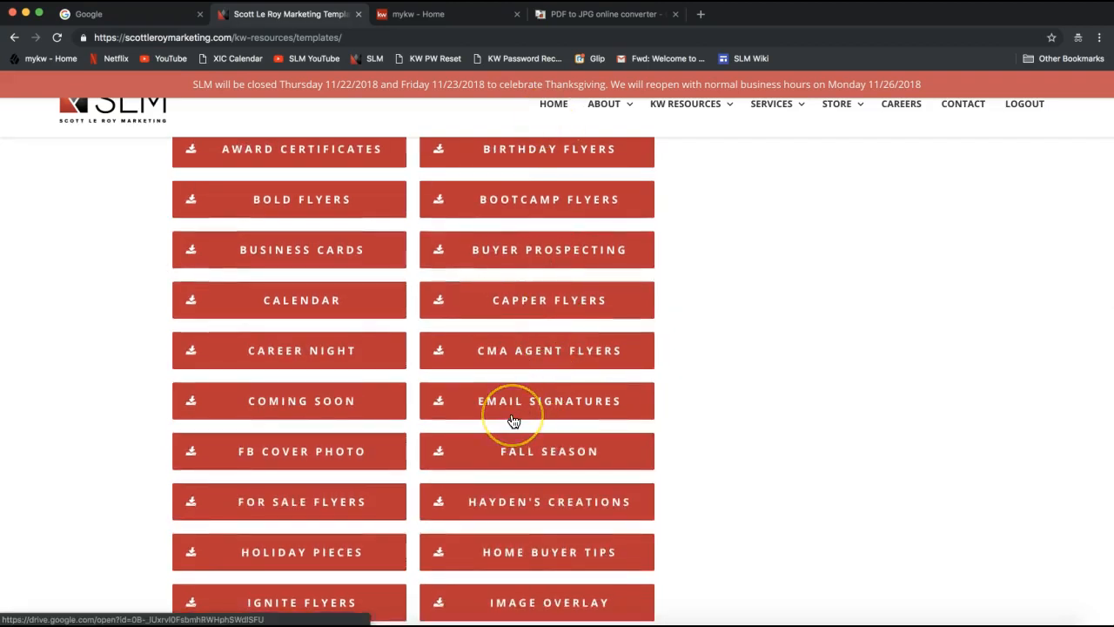
pyautogui.click(458, 416)
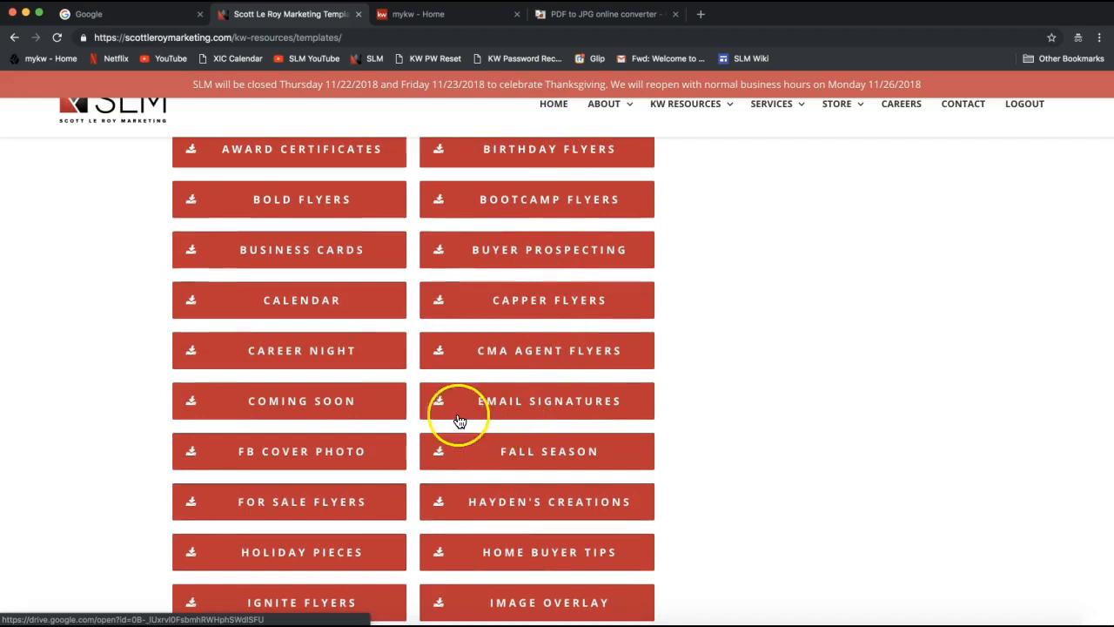
# Open the Normal Email Signatures folder in Drive and open the black-and-red Email Signature #023 template.
pyautogui.click(518, 410)
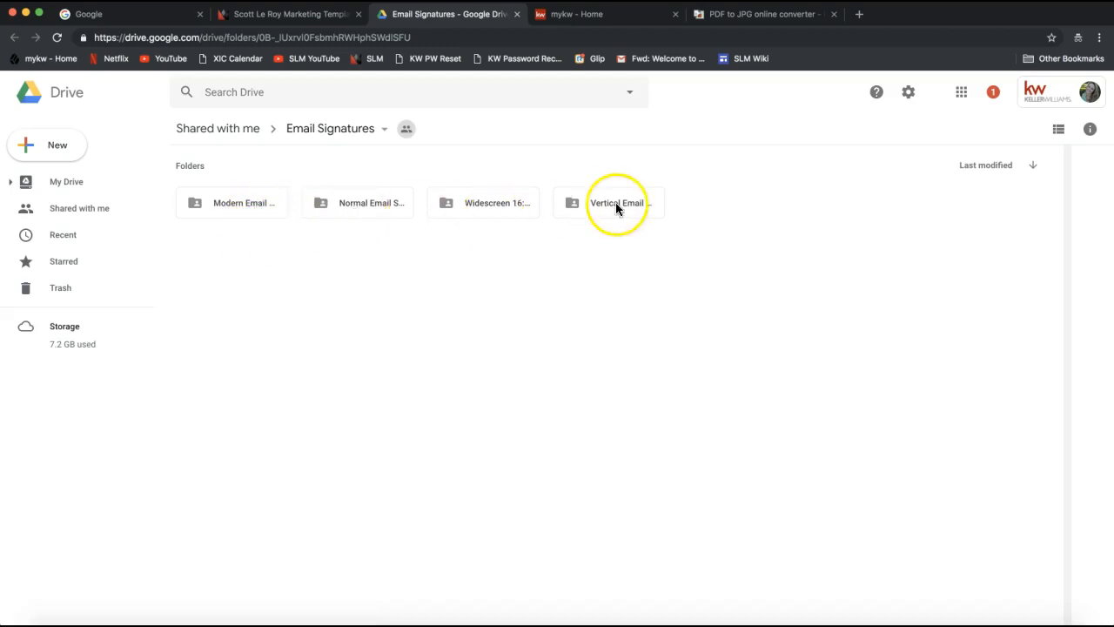
pyautogui.doubleClick(360, 203)
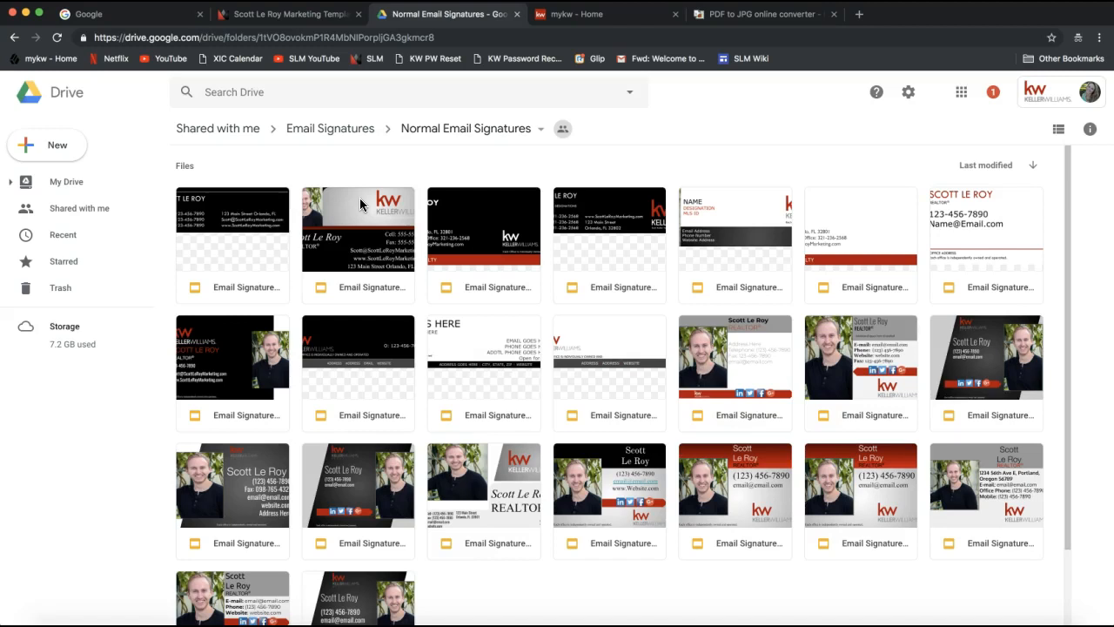
pyautogui.scroll(-1, 325, 261)
pyautogui.scroll(1, 327, 261)
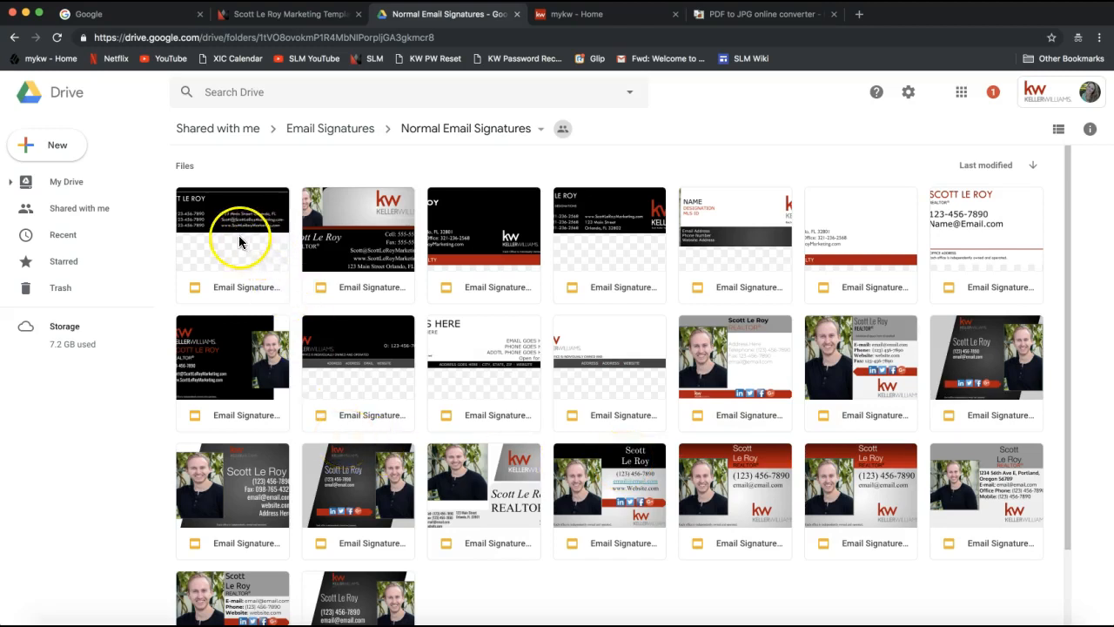
pyautogui.click(482, 243)
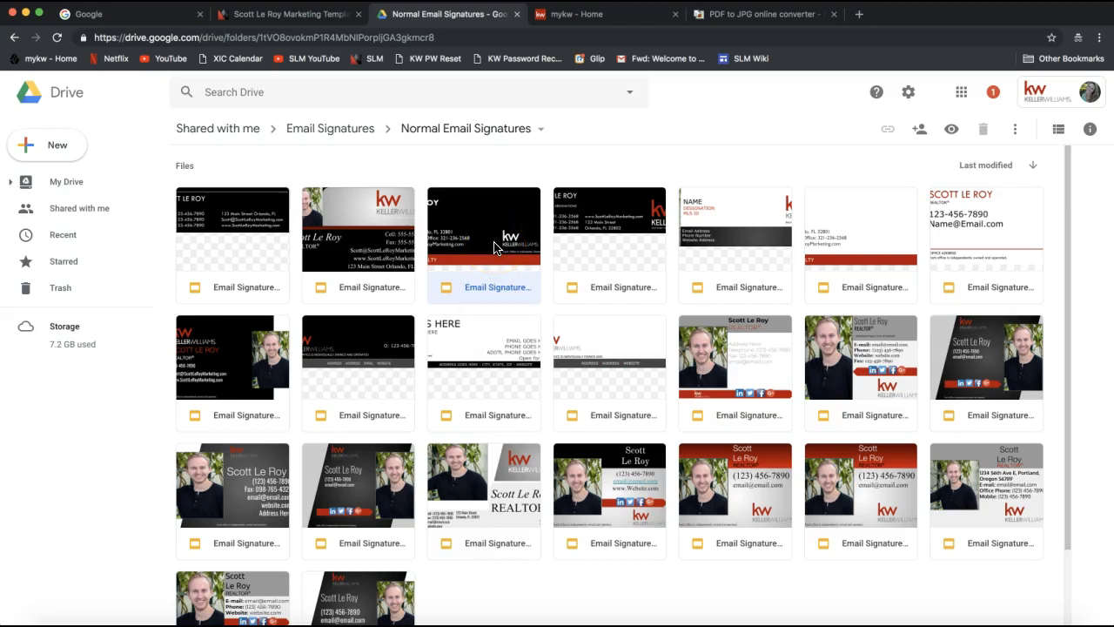
pyautogui.doubleClick(494, 241)
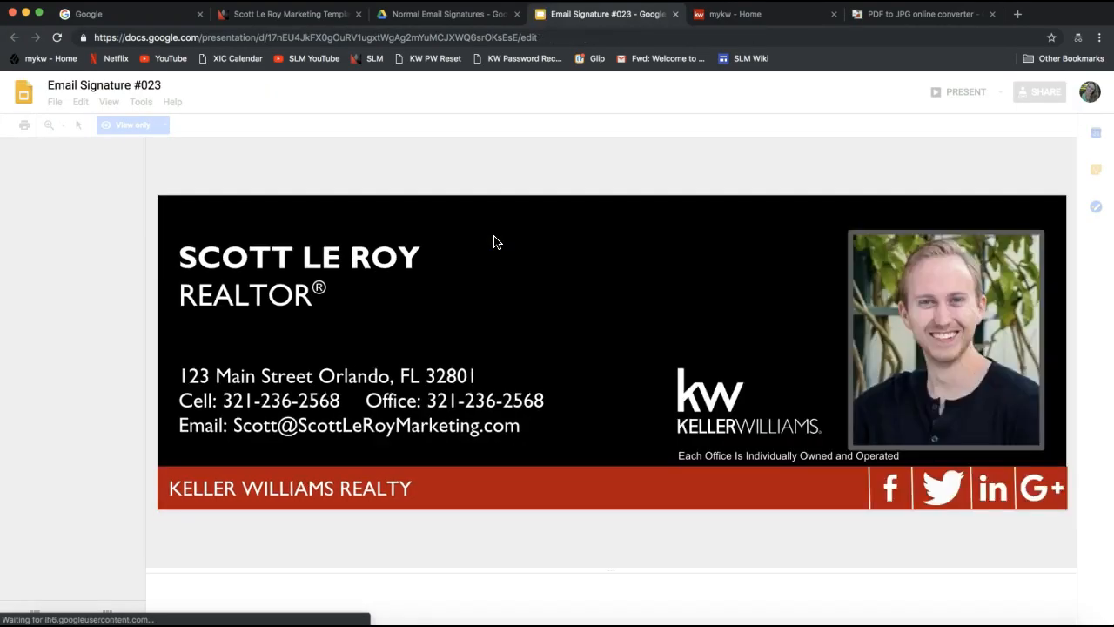
# Open Email Signature #023 view-only in Slides and check which account is signed in.
pyautogui.click(493, 222)
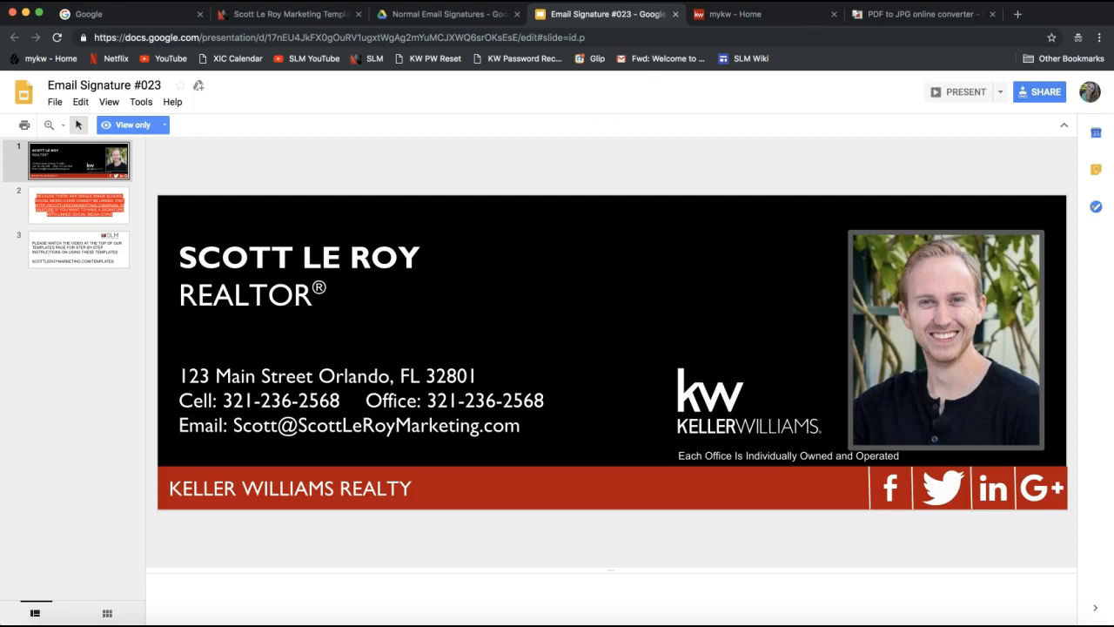
pyautogui.click(1090, 96)
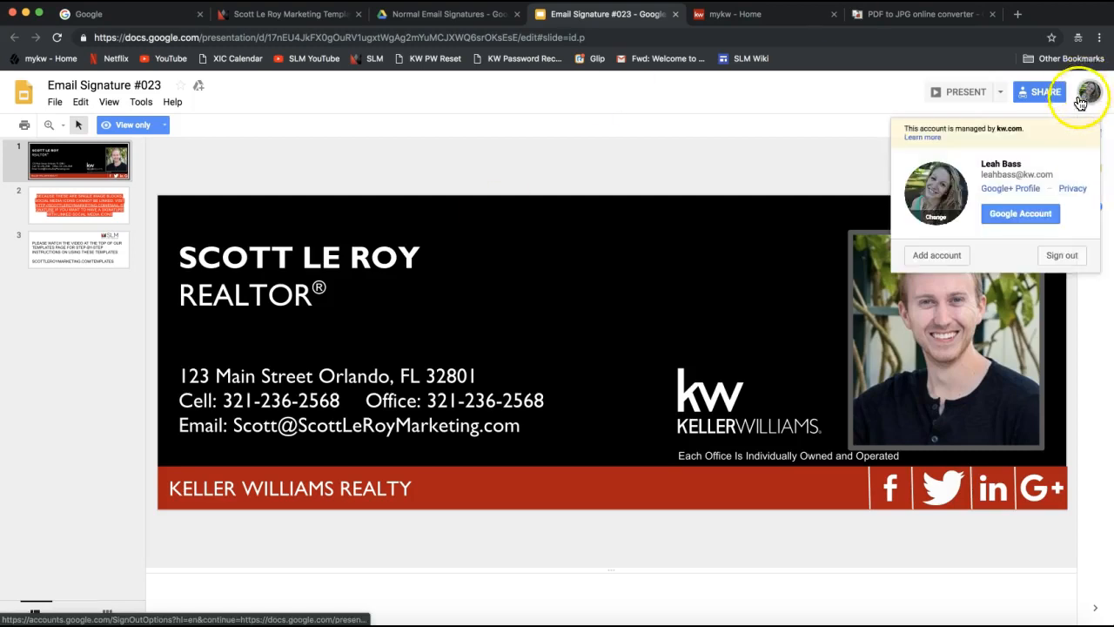
pyautogui.click(1090, 99)
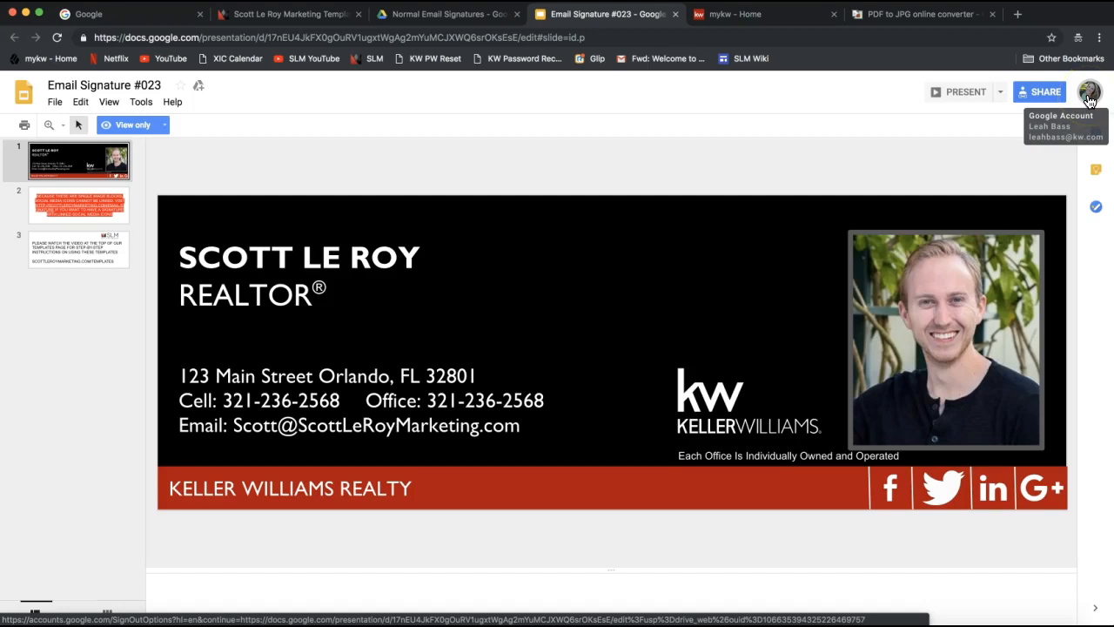
pyautogui.click(275, 257)
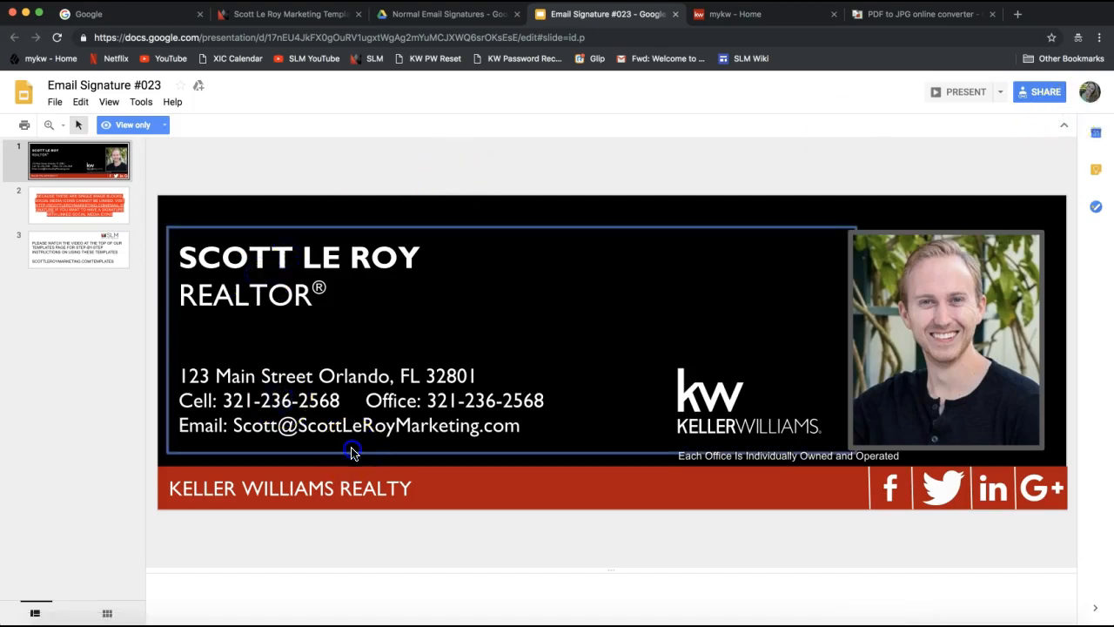
pyautogui.click(348, 318)
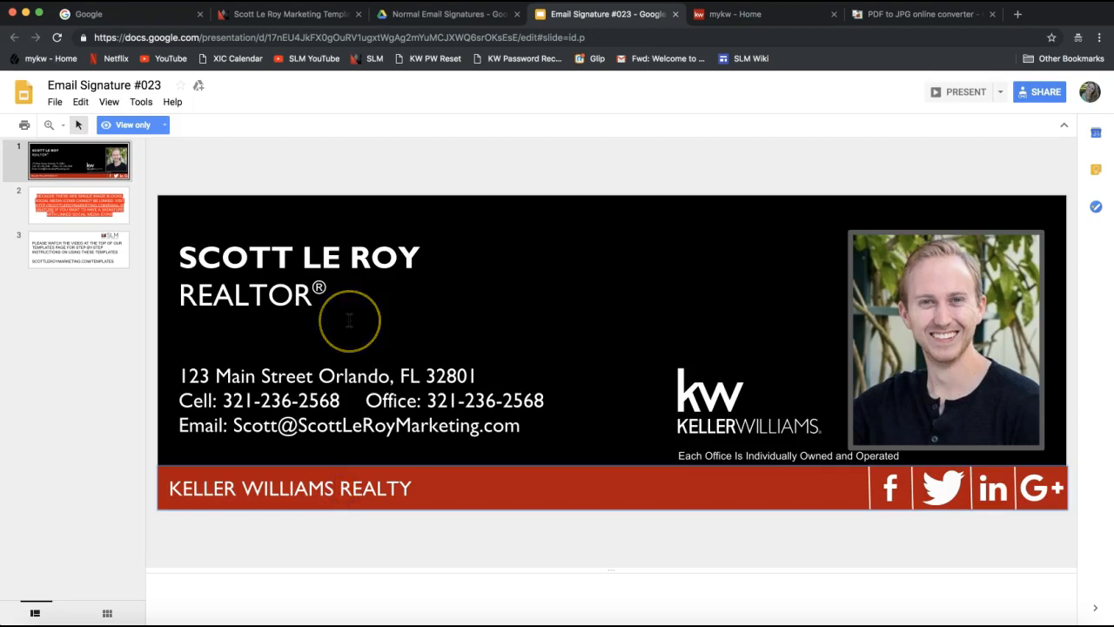
pyautogui.click(1088, 94)
pyautogui.click(1084, 100)
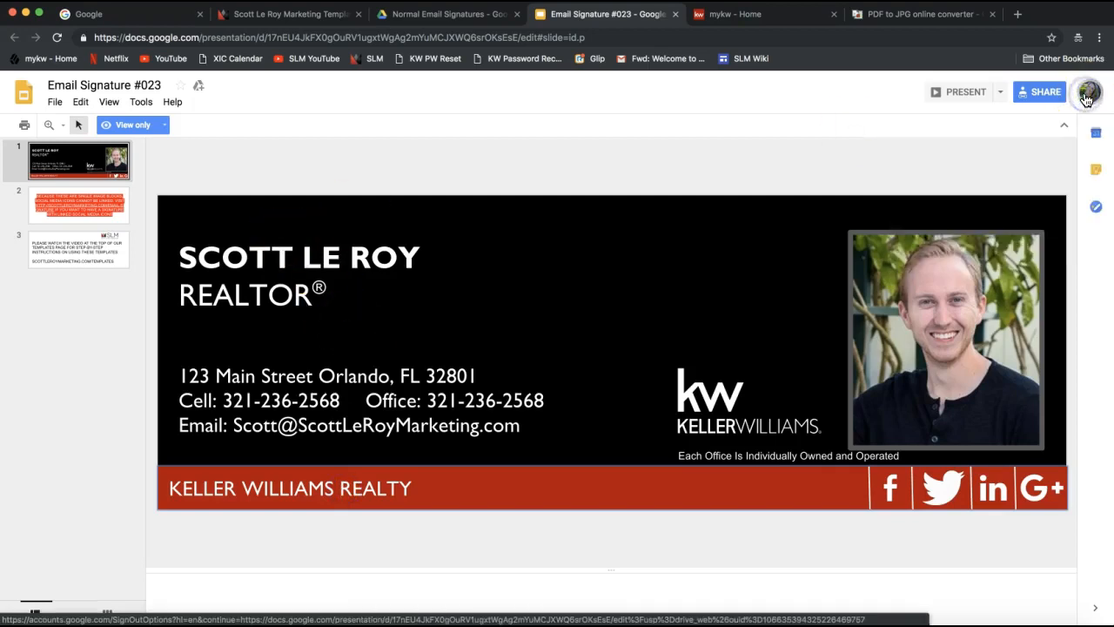
pyautogui.click(54, 103)
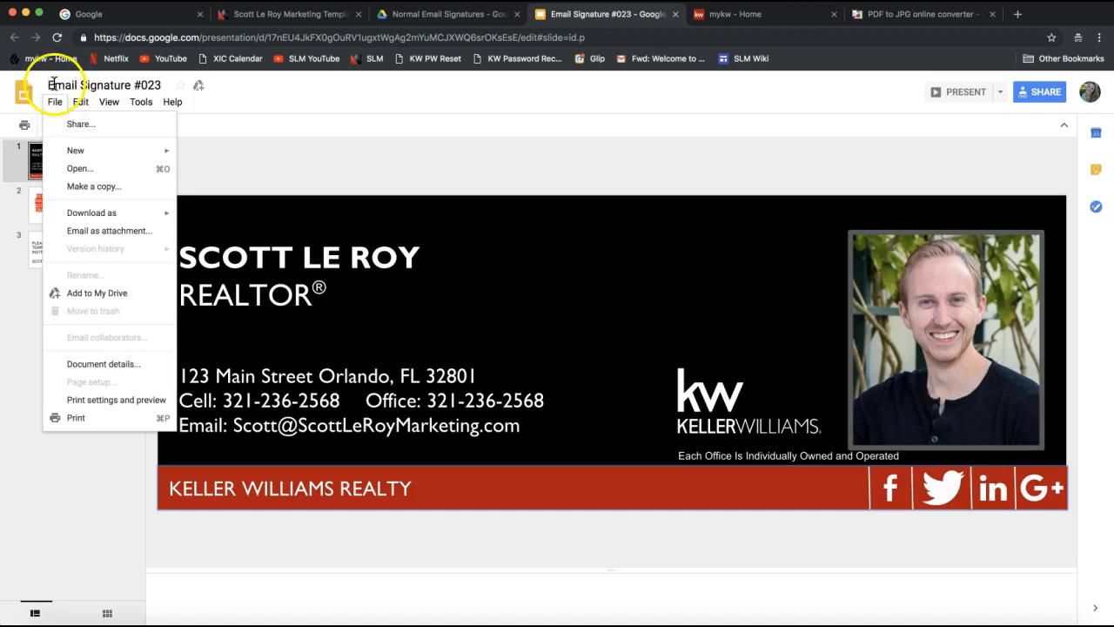
# Use File > Make a copy to get the 'Copy of Email Signature #023' dialog.
pyautogui.click(50, 87)
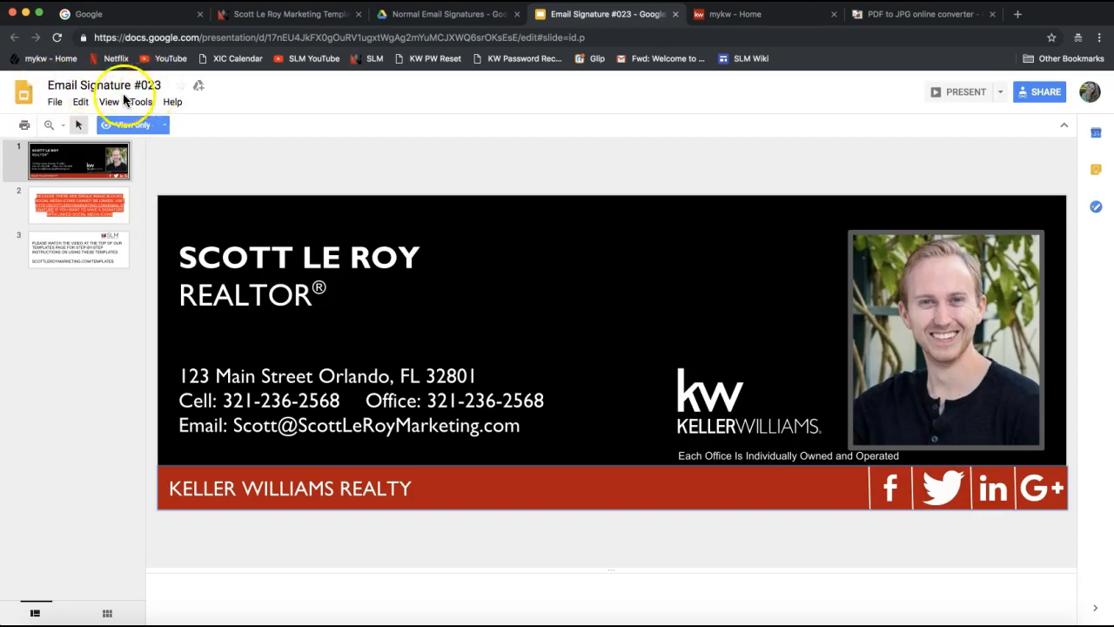
pyautogui.click(55, 103)
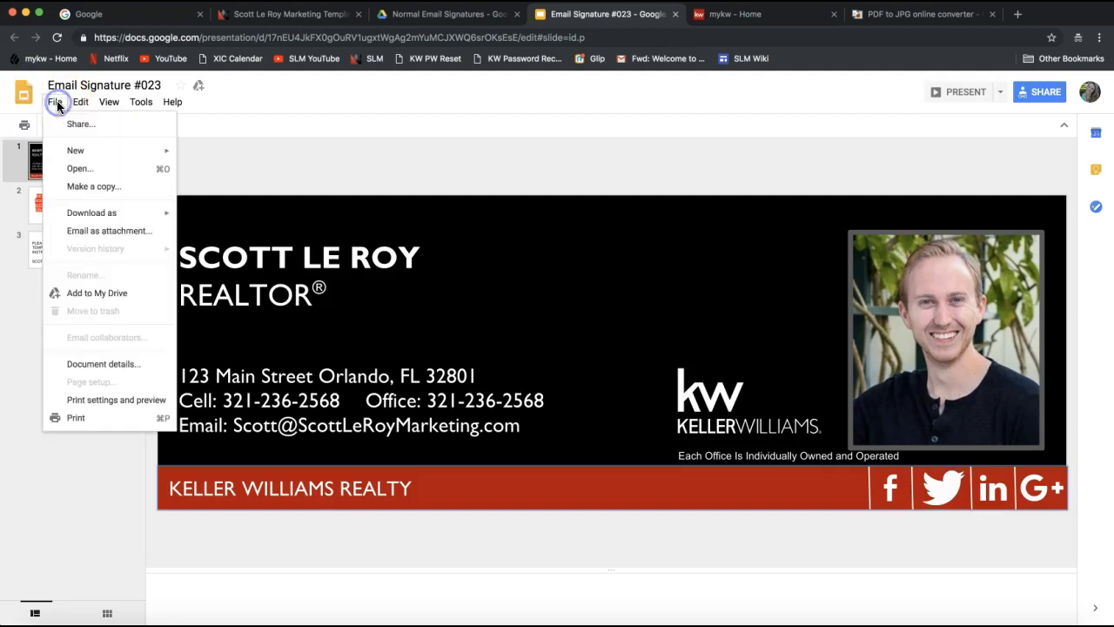
pyautogui.click(54, 105)
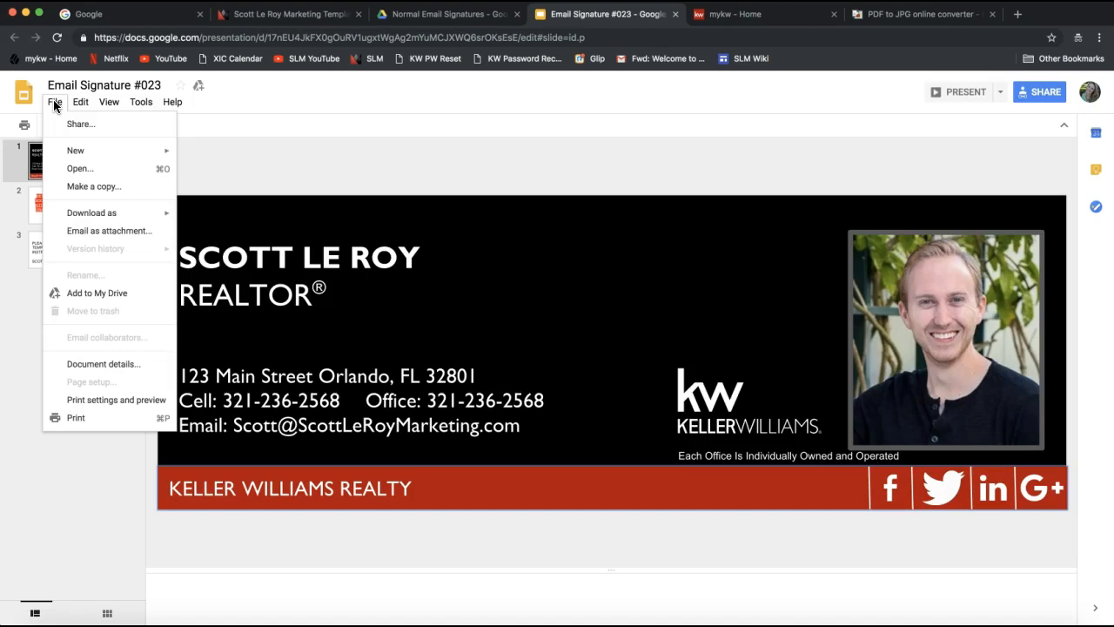
pyautogui.click(95, 191)
pyautogui.click(100, 193)
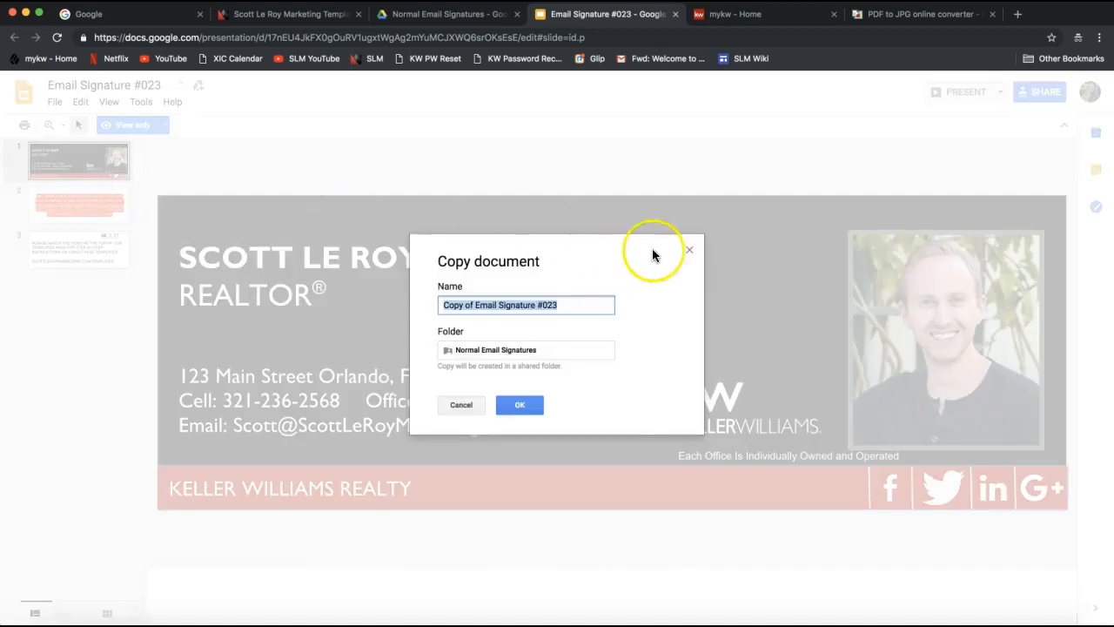
pyautogui.click(679, 251)
pyautogui.click(54, 102)
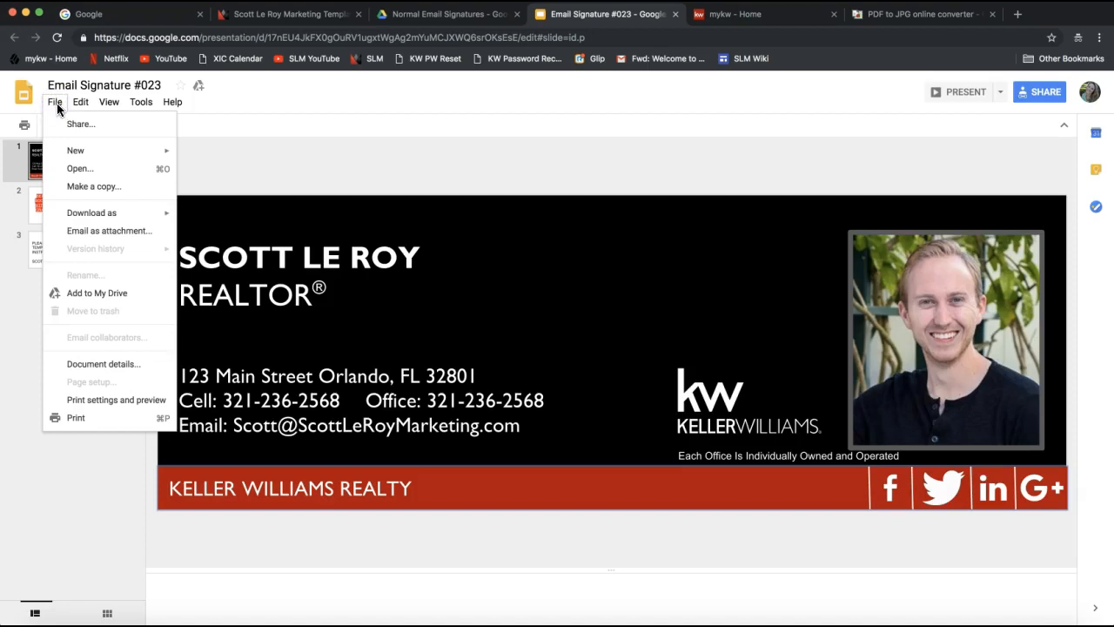
pyautogui.click(92, 188)
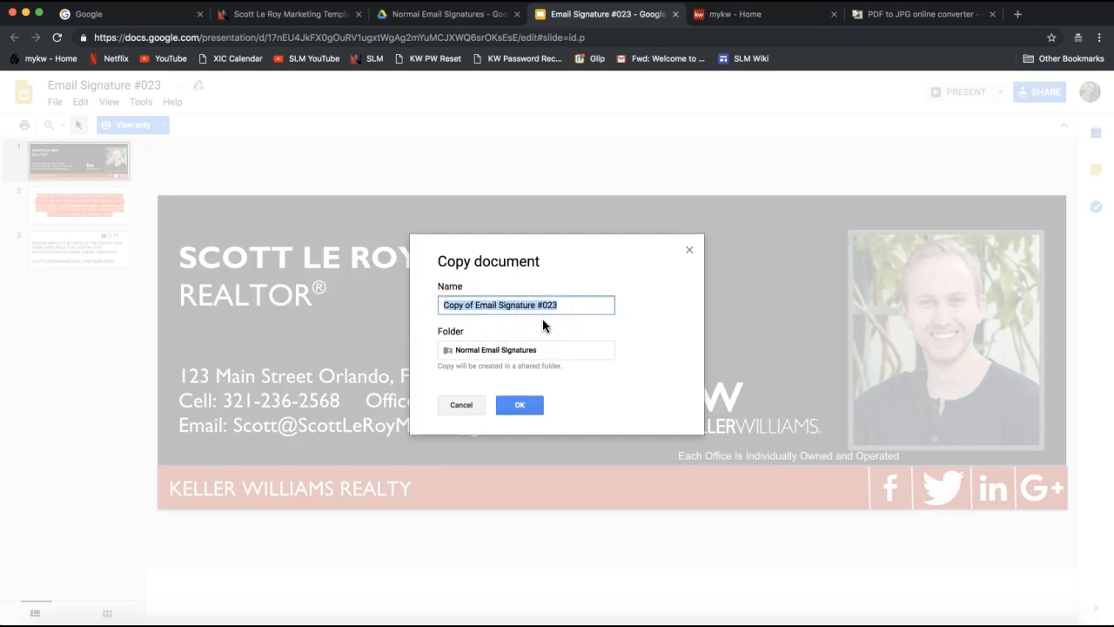
# Name the copy with the agent's first name plus 'Real Estate Signature' and confirm it.
pyautogui.write('Lea')
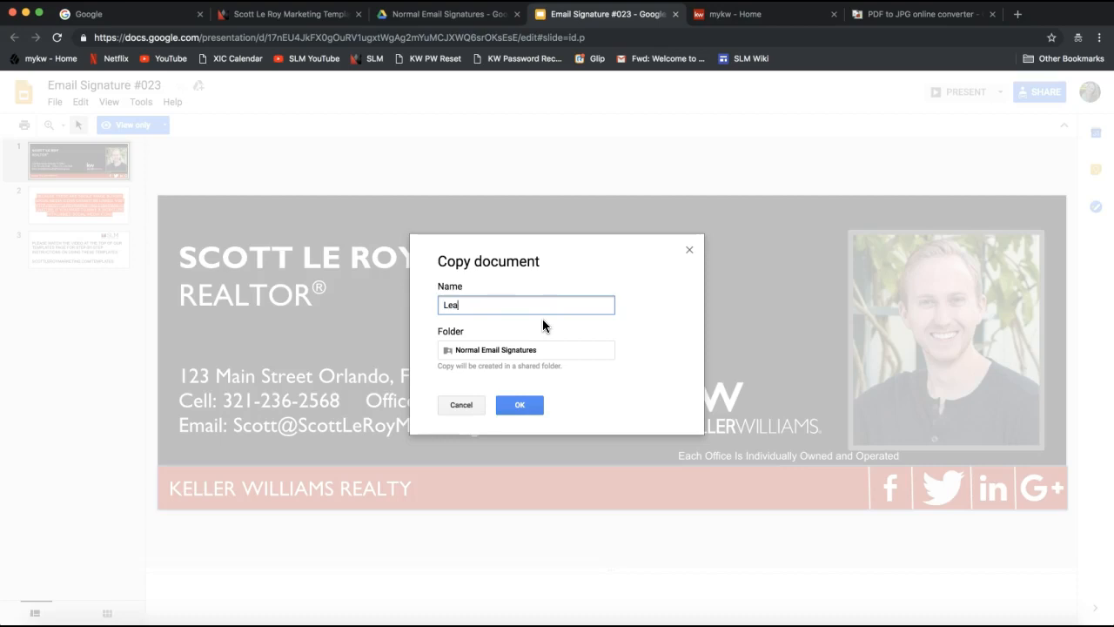
pyautogui.write('h Real Estate Signature')
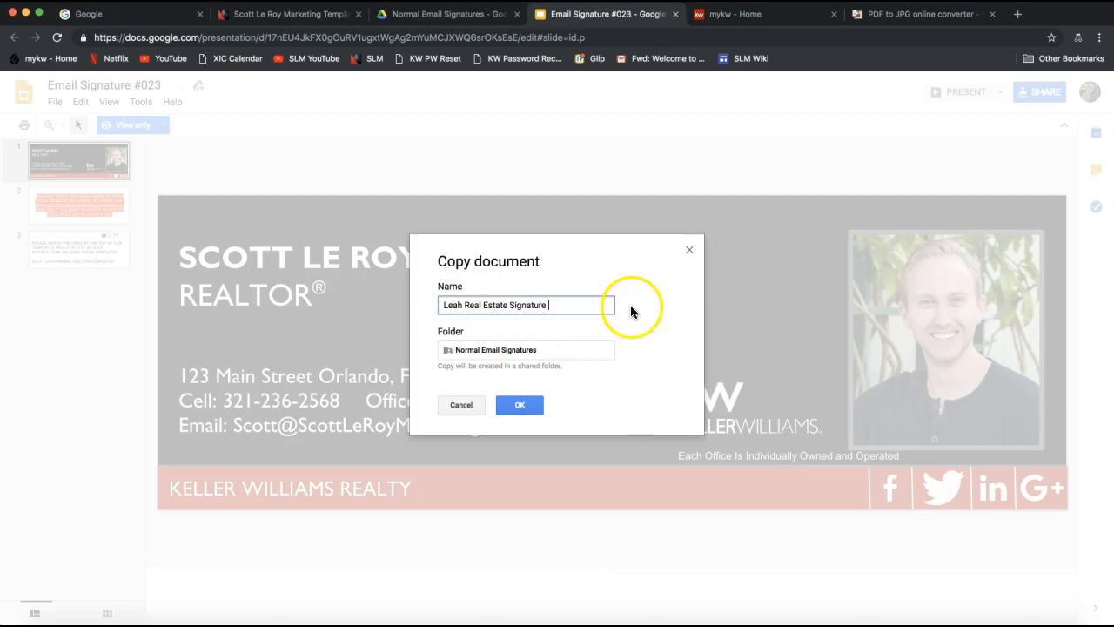
pyautogui.moveTo(438, 305); pyautogui.dragTo(635, 308)
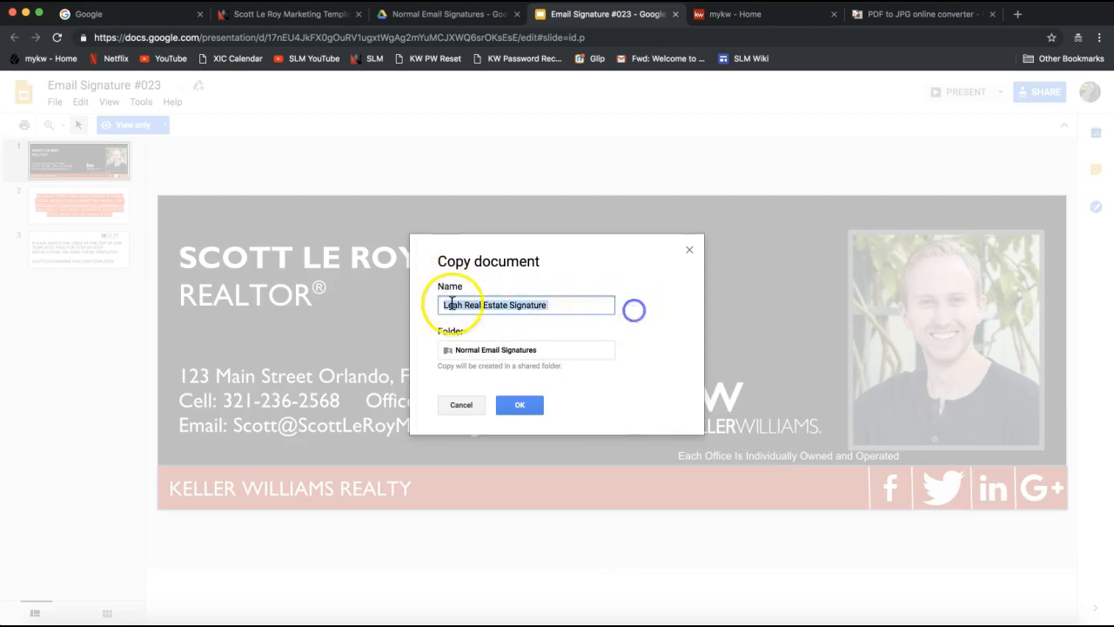
pyautogui.click(531, 407)
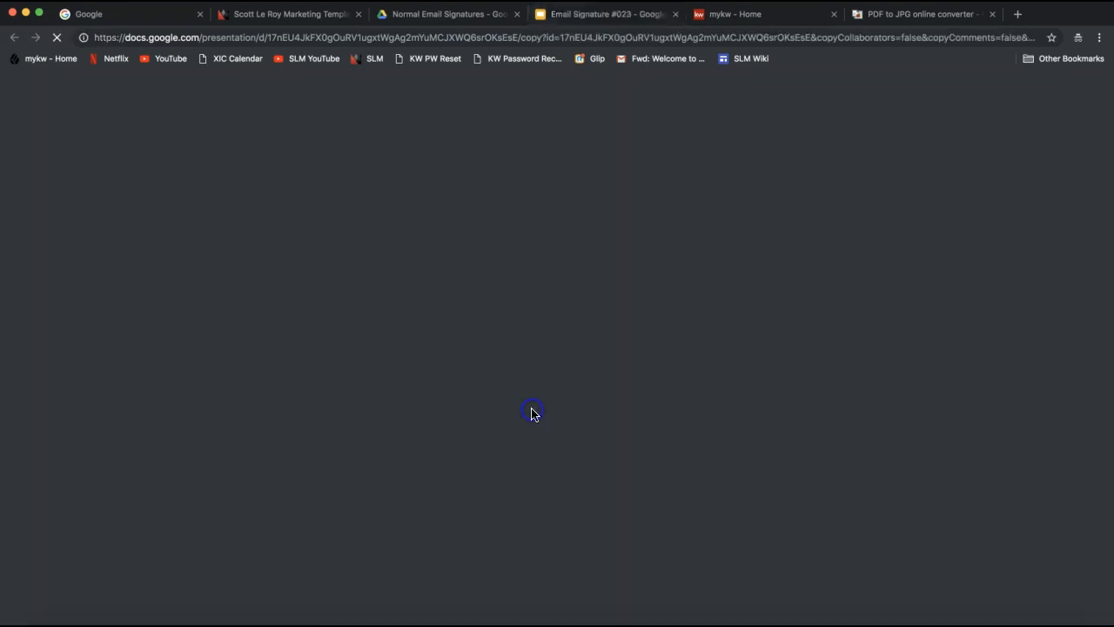
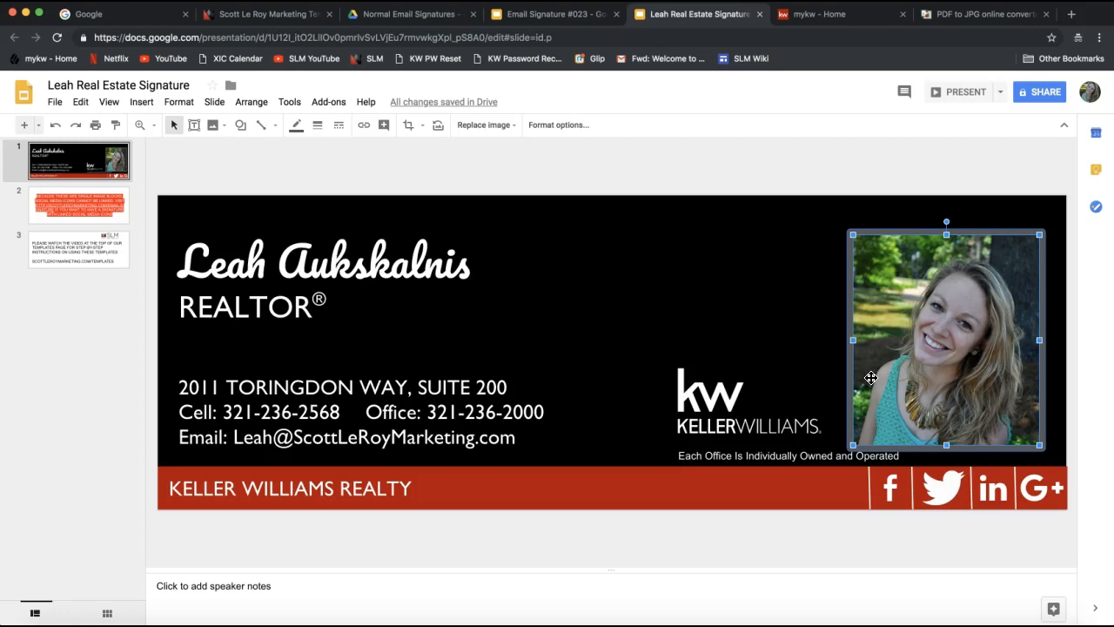
pyautogui.click(727, 422)
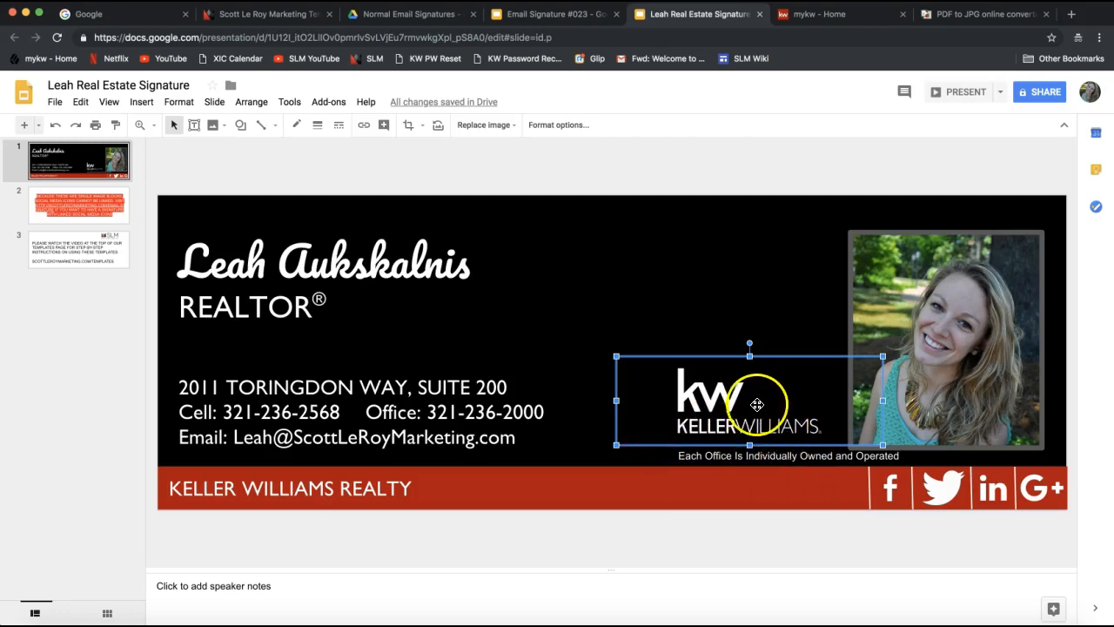
pyautogui.rightClick(731, 389)
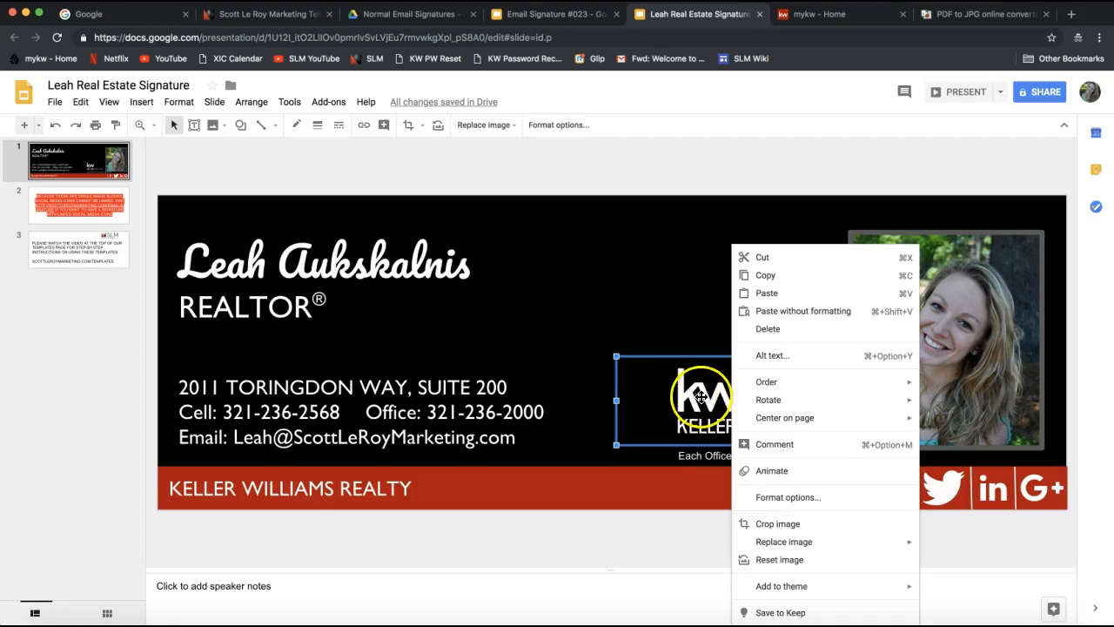
pyautogui.moveTo(775, 543)
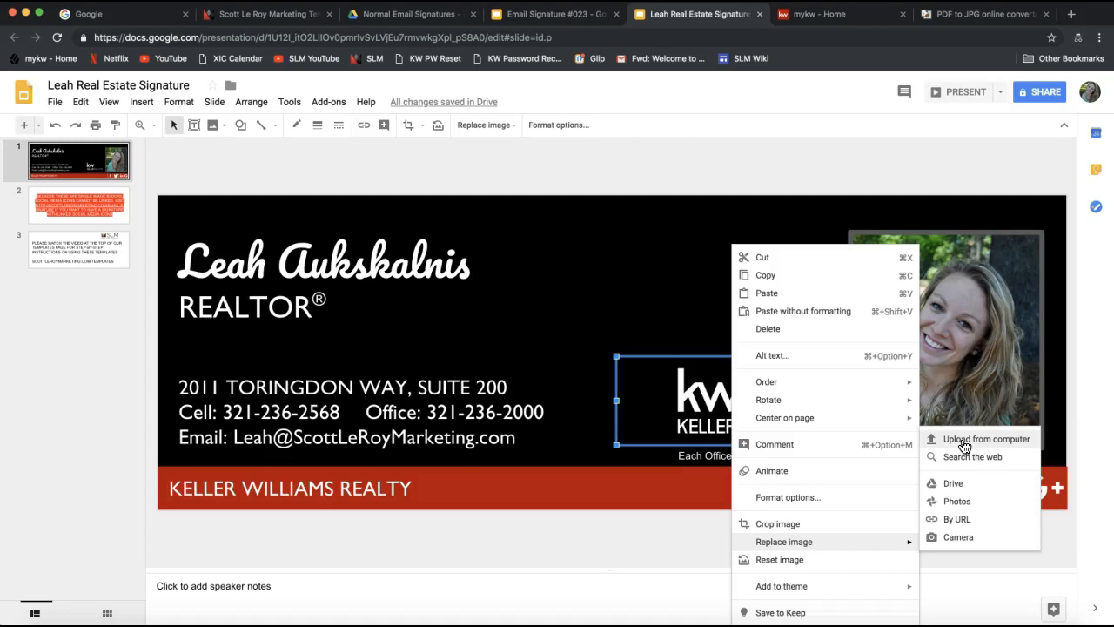
pyautogui.click(684, 331)
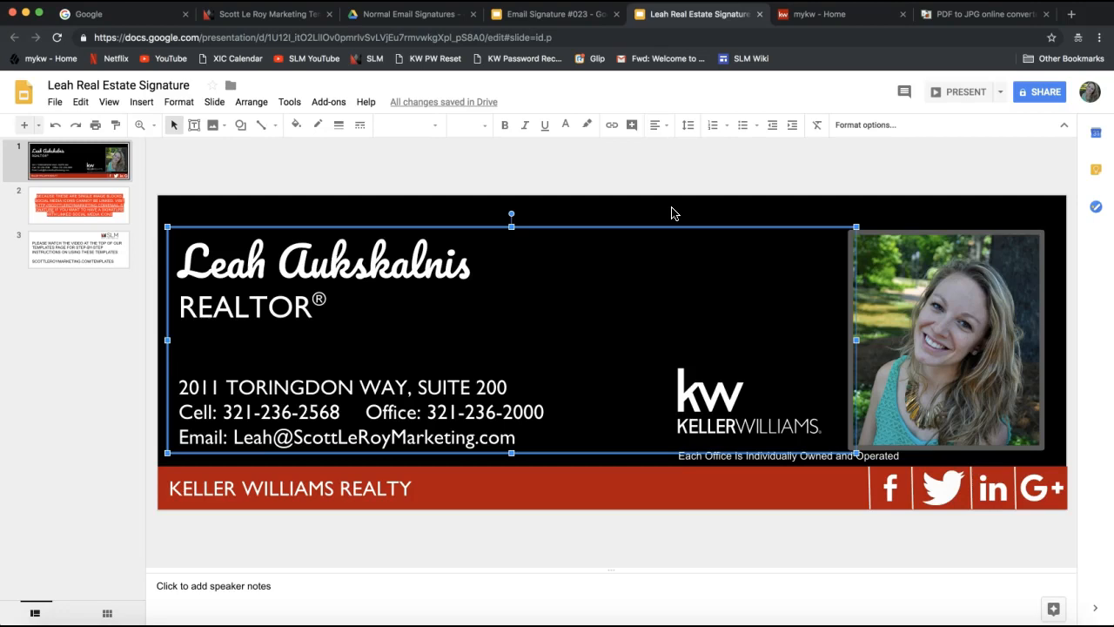
# Upload the Bass Properties logo file from the computer onto the signature slide.
pyautogui.click(692, 183)
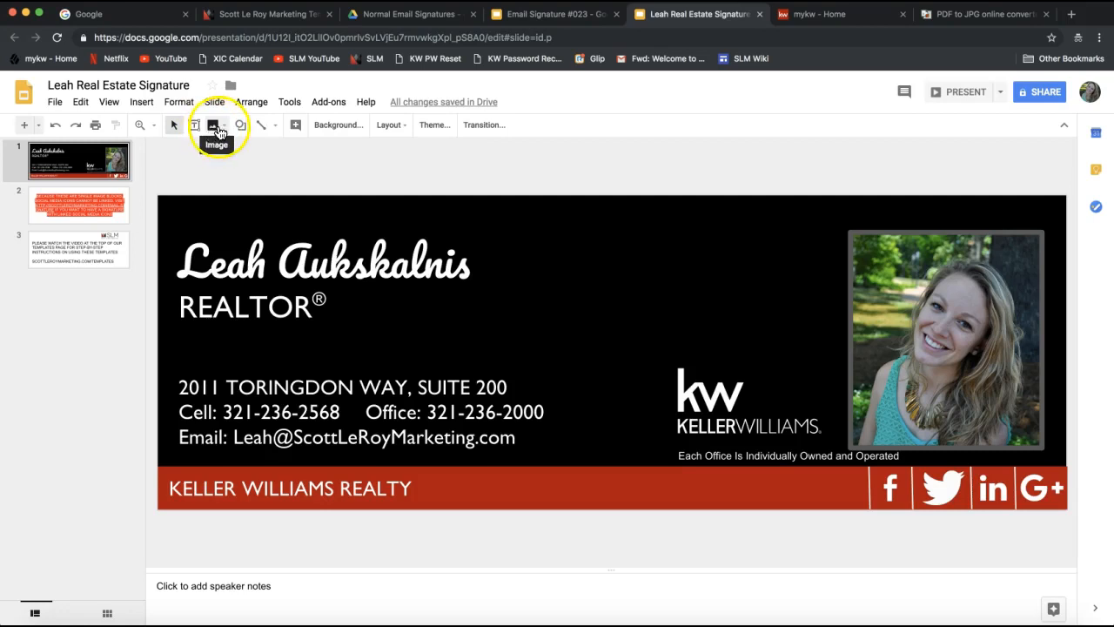
pyautogui.click(217, 129)
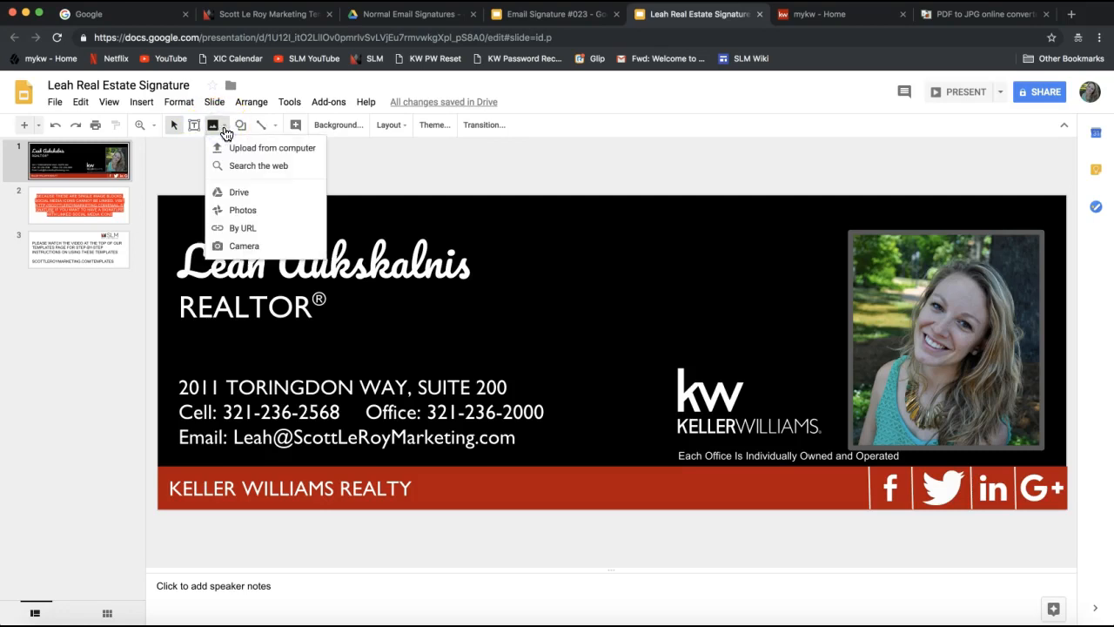
pyautogui.click(271, 152)
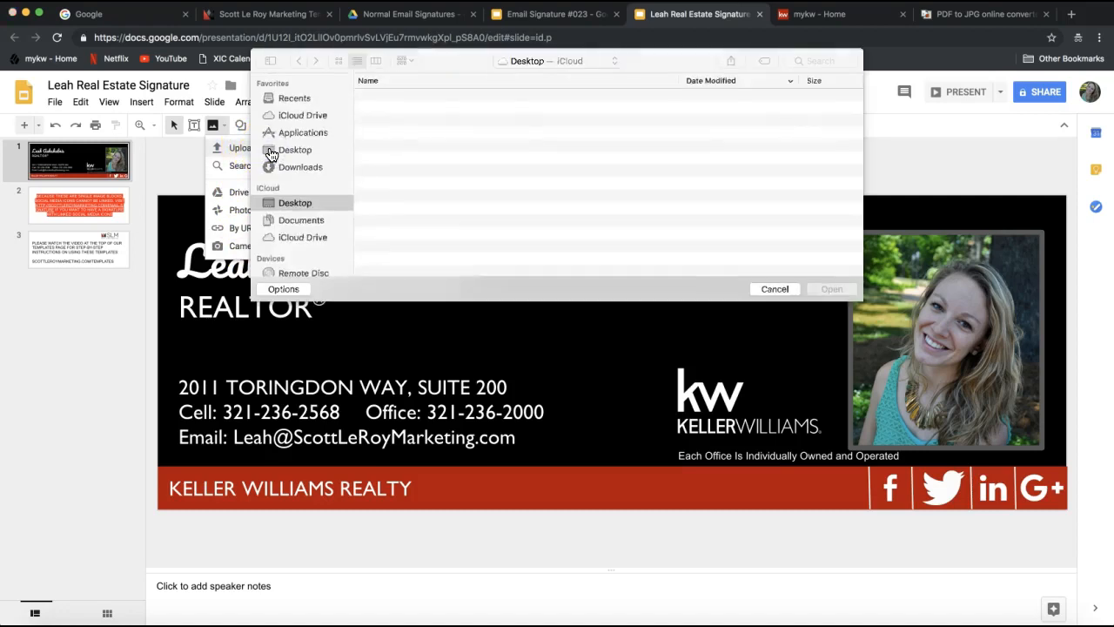
pyautogui.scroll(-5, 435, 199)
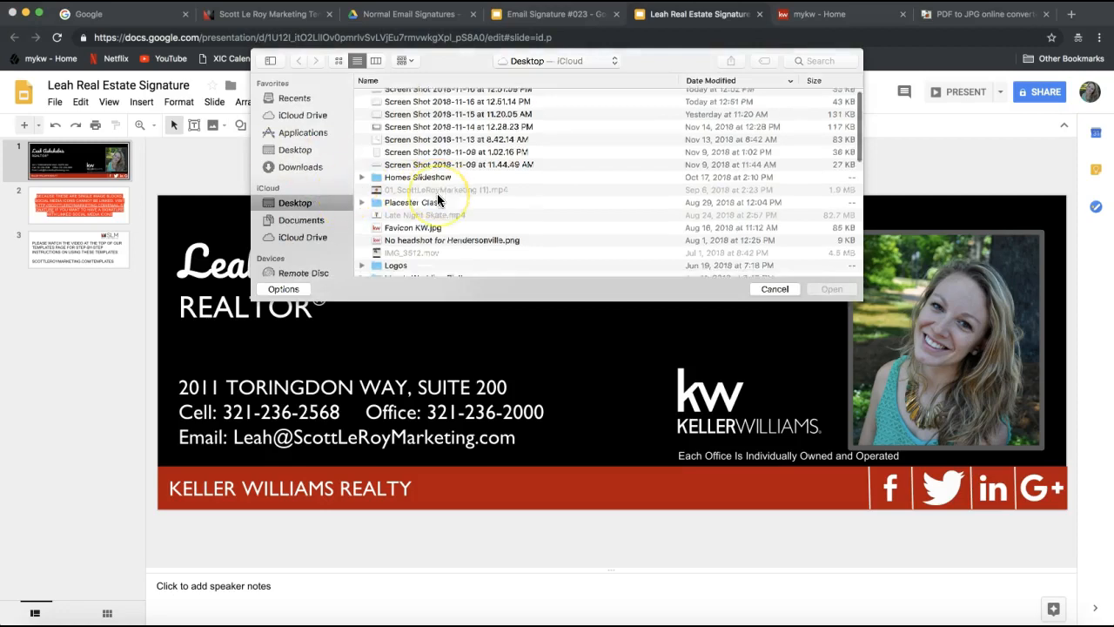
pyautogui.scroll(-5, 439, 201)
pyautogui.click(427, 187)
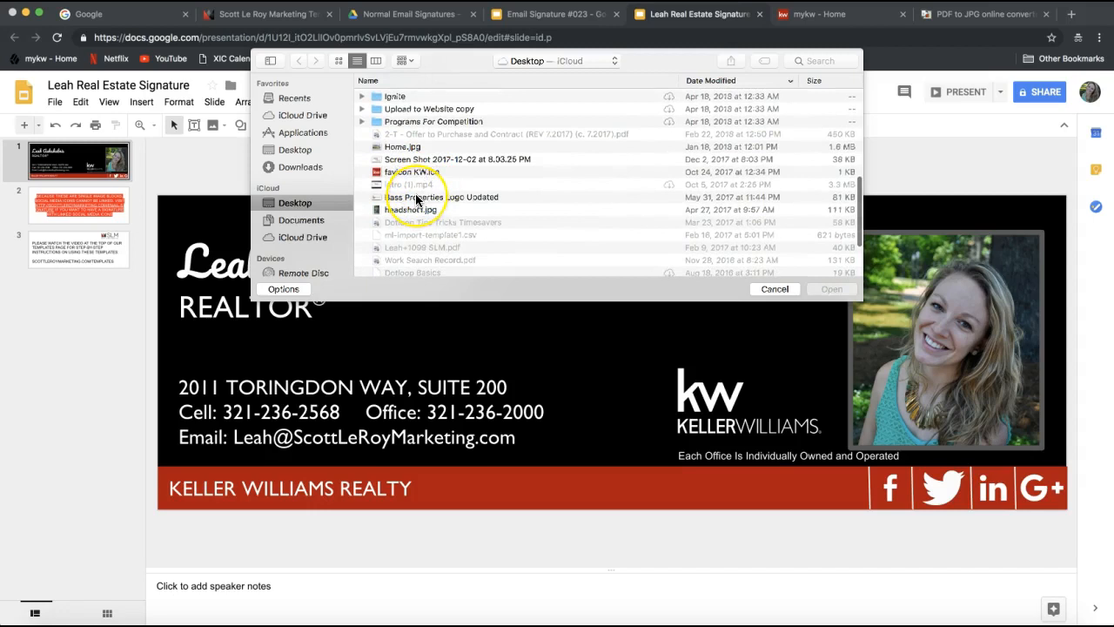
pyautogui.scroll(-5, 418, 193)
pyautogui.doubleClick(409, 207)
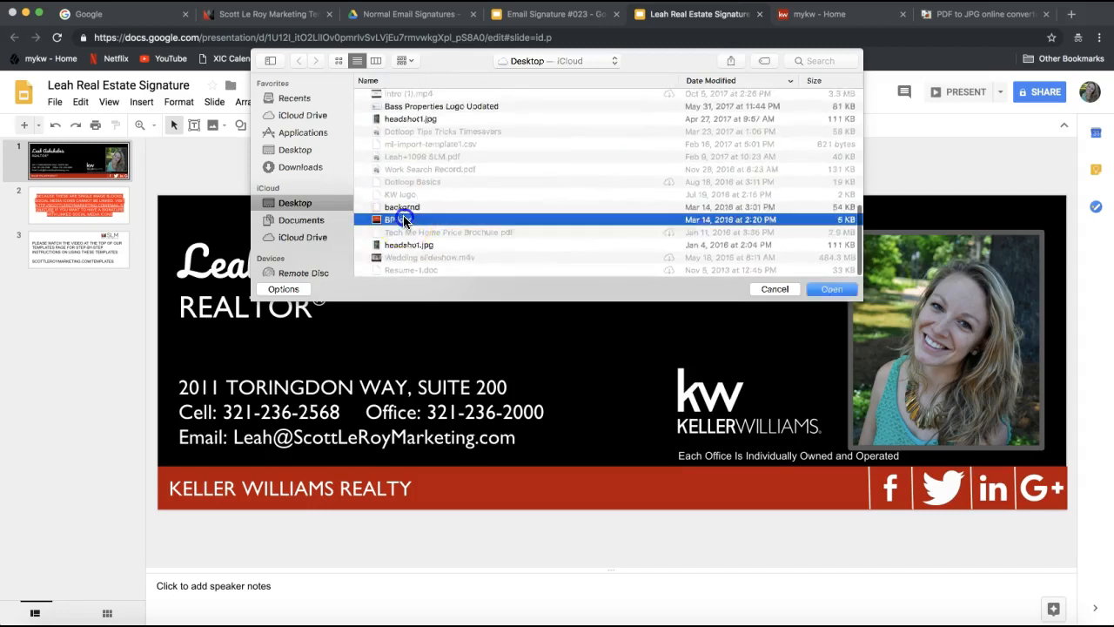
# Shrink the Bass Properties logo to a small square and position it above the KW logo.
pyautogui.moveTo(612, 362); pyautogui.dragTo(724, 292)
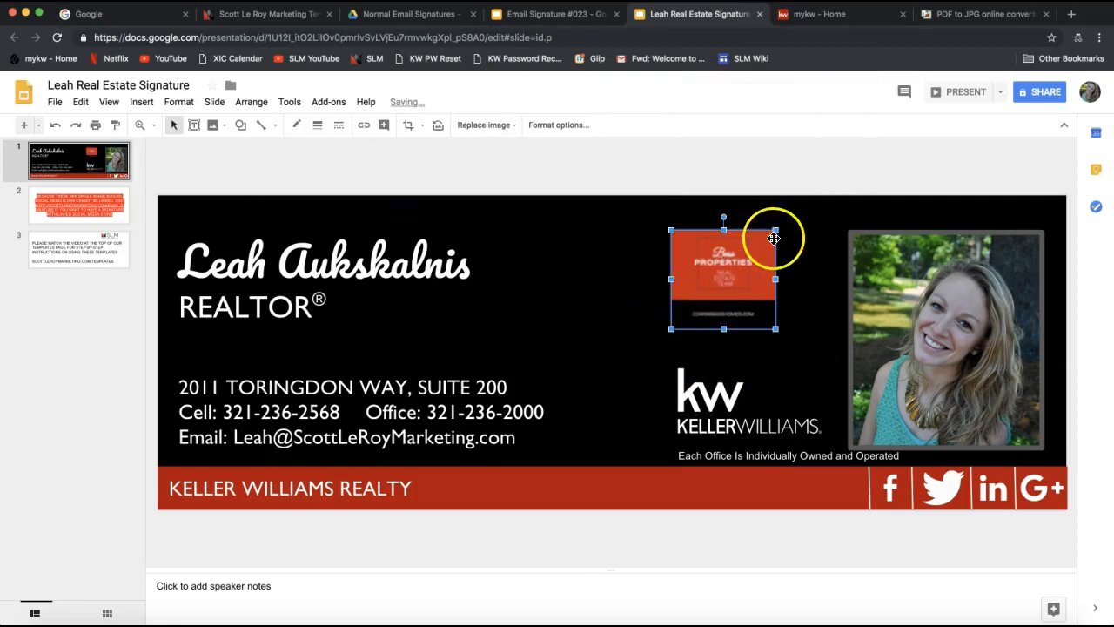
pyautogui.moveTo(775, 229); pyautogui.dragTo(757, 248)
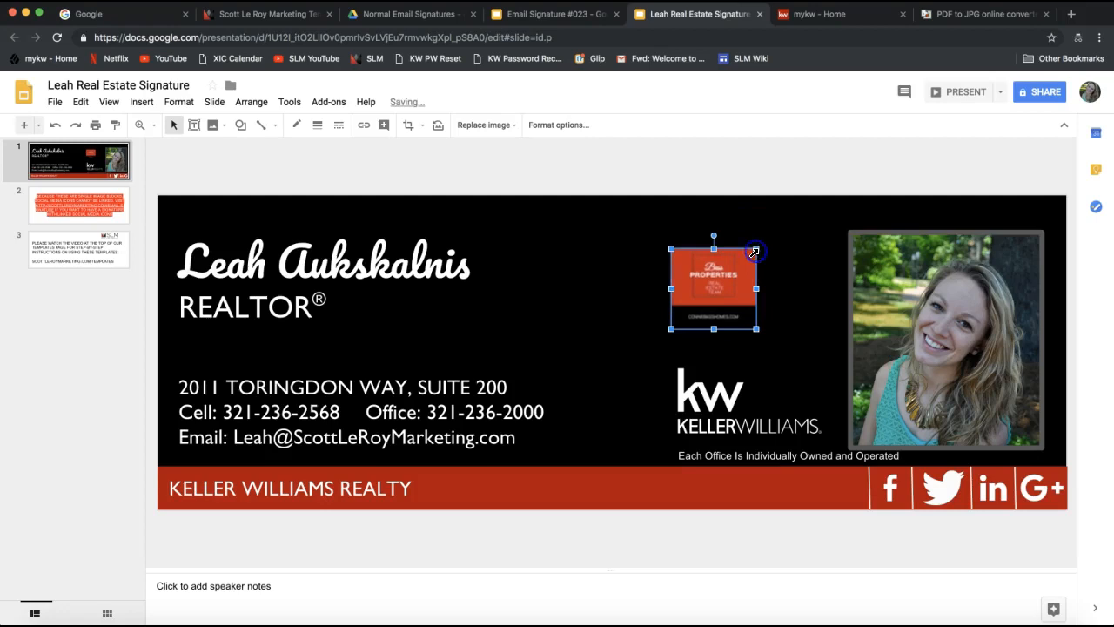
pyautogui.moveTo(698, 294); pyautogui.dragTo(716, 318)
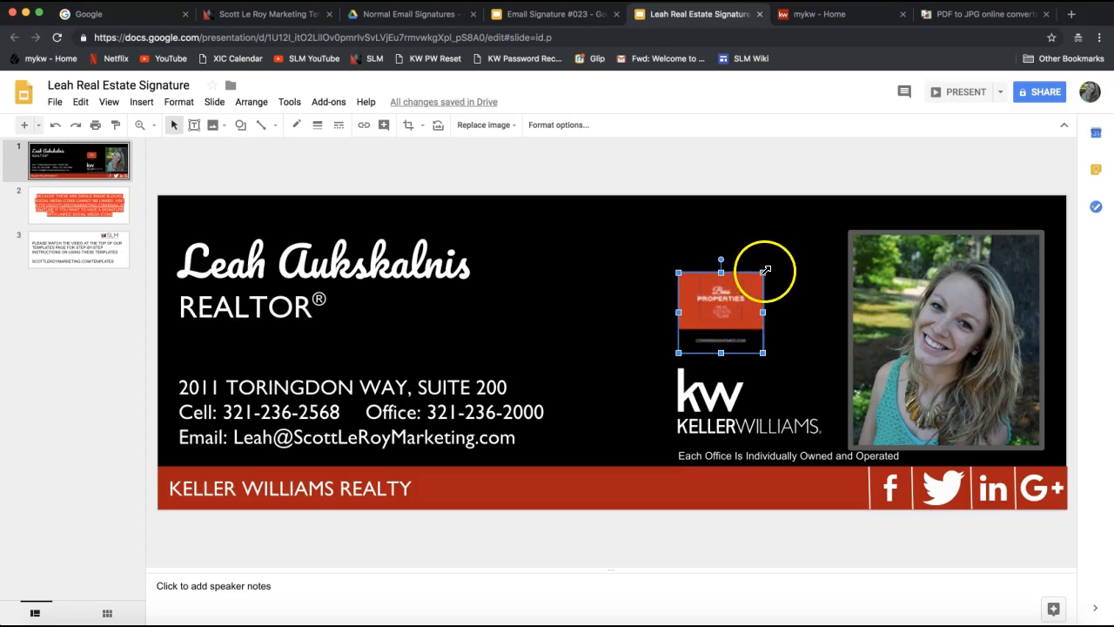
pyautogui.moveTo(763, 273)
pyautogui.mouseDown()
pyautogui.moveTo(808, 229)
pyautogui.moveTo(745, 276)
pyautogui.mouseUp()
pyautogui.moveTo(722, 313)
pyautogui.mouseDown()
pyautogui.moveTo(731, 281)
pyautogui.moveTo(779, 290)
pyautogui.moveTo(754, 318)
pyautogui.moveTo(781, 322)
pyautogui.moveTo(799, 363)
pyautogui.moveTo(713, 324)
pyautogui.mouseUp()
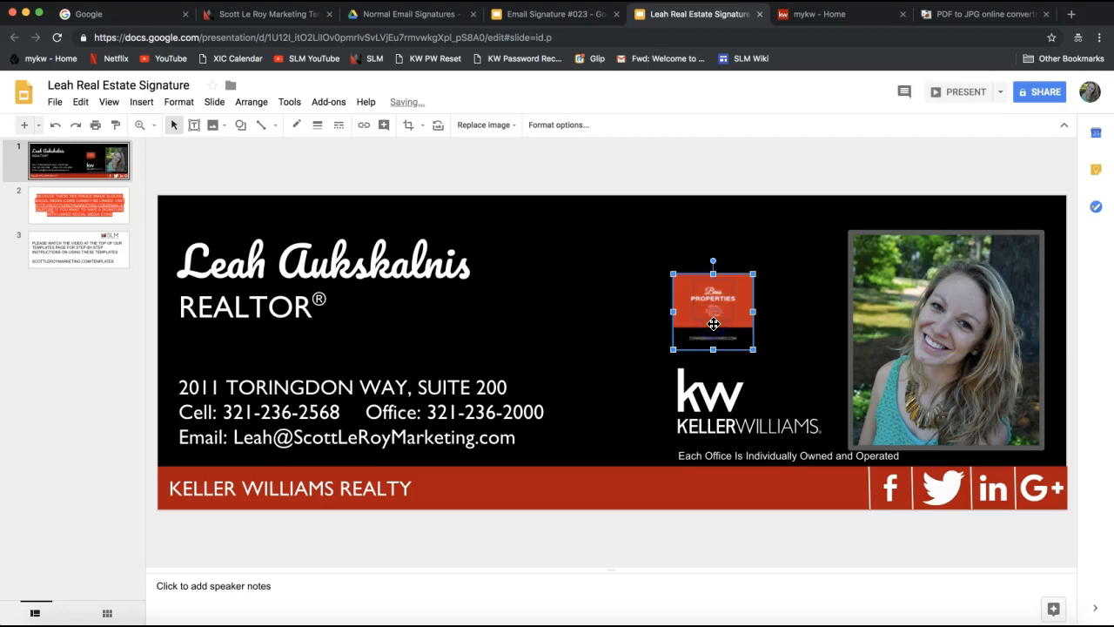
pyautogui.click(514, 494)
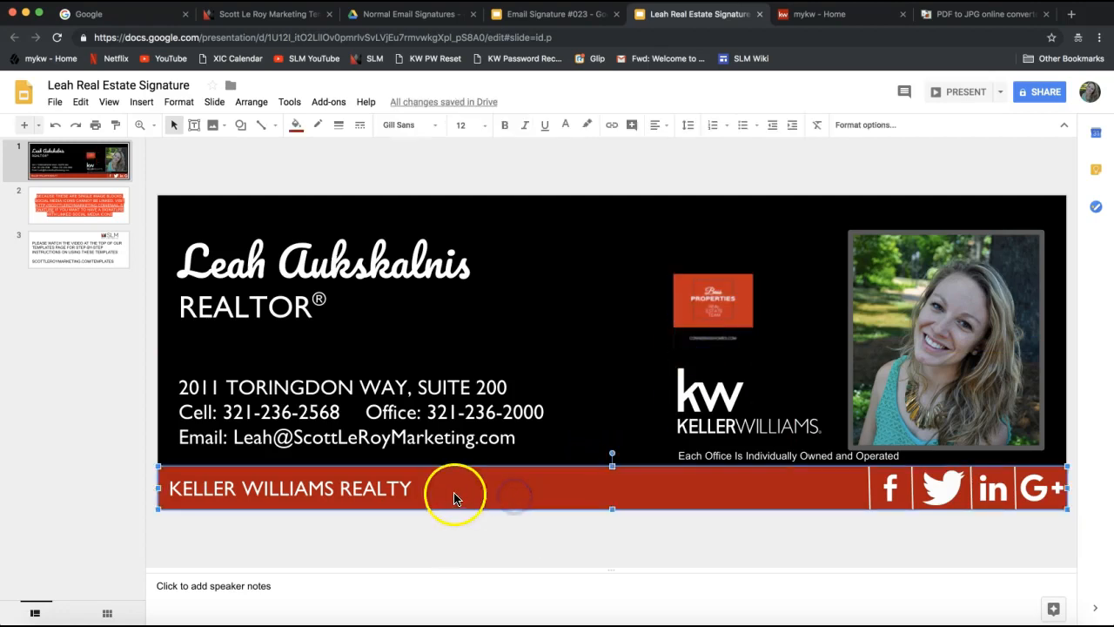
pyautogui.click(578, 226)
pyautogui.click(484, 209)
pyautogui.click(424, 211)
pyautogui.click(644, 492)
pyautogui.click(574, 484)
pyautogui.click(550, 487)
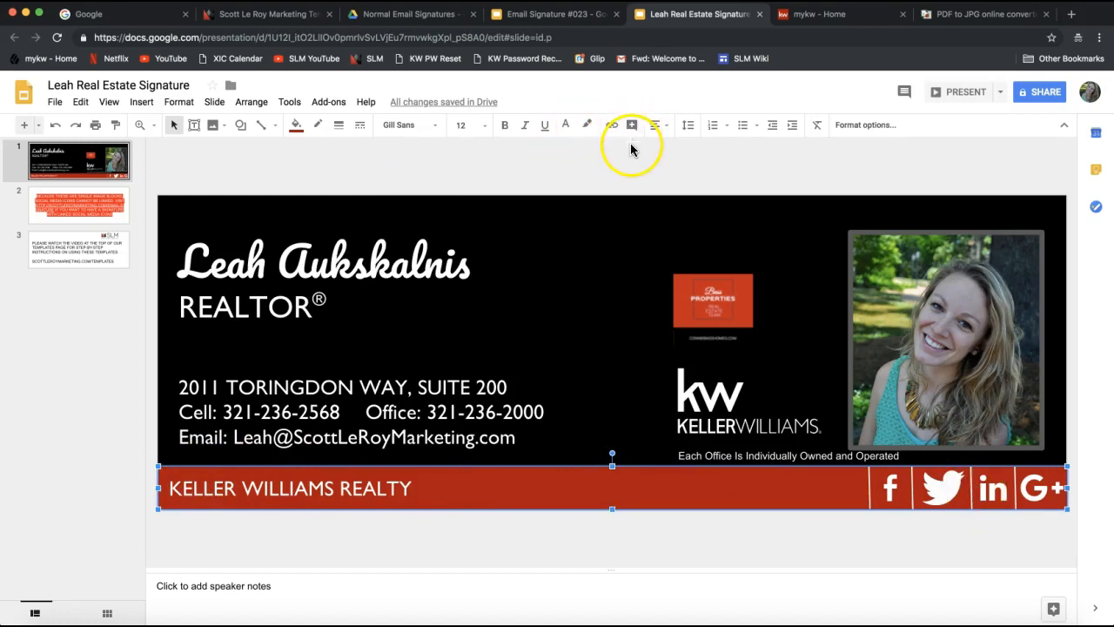
pyautogui.click(297, 131)
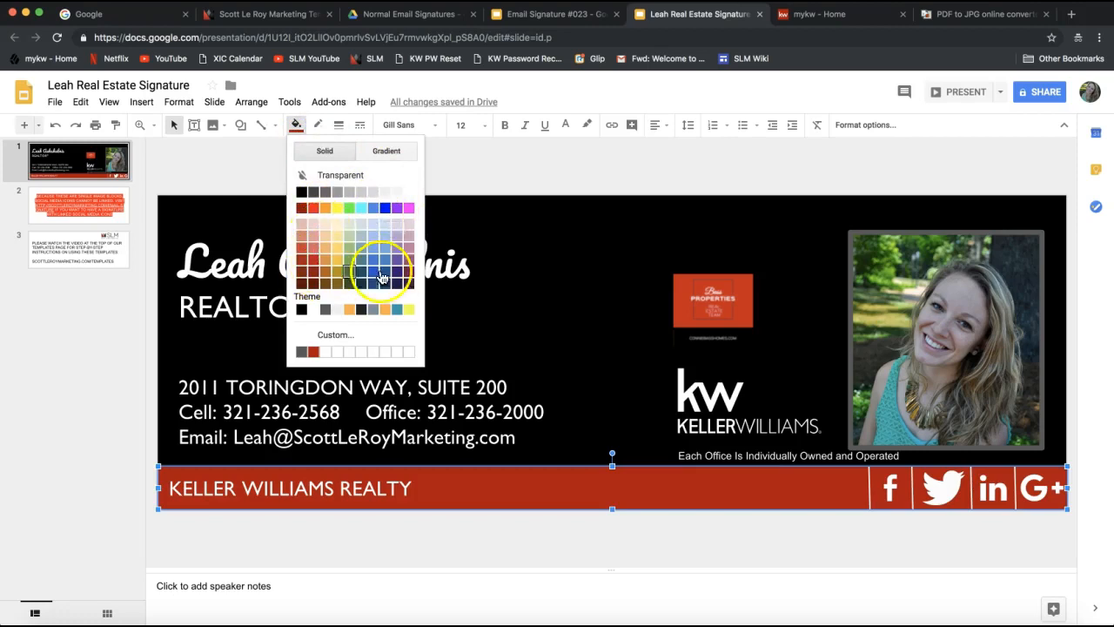
pyautogui.click(552, 249)
pyautogui.click(676, 175)
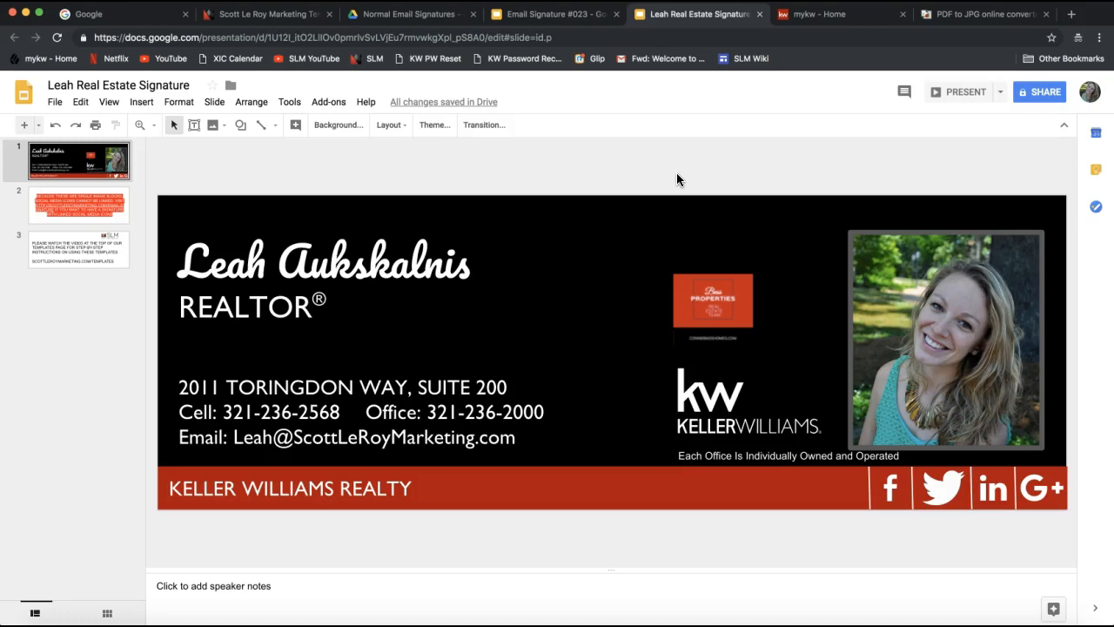
# Download the signature presentation from the File menu as a PDF Document (.pdf).
pyautogui.click(54, 102)
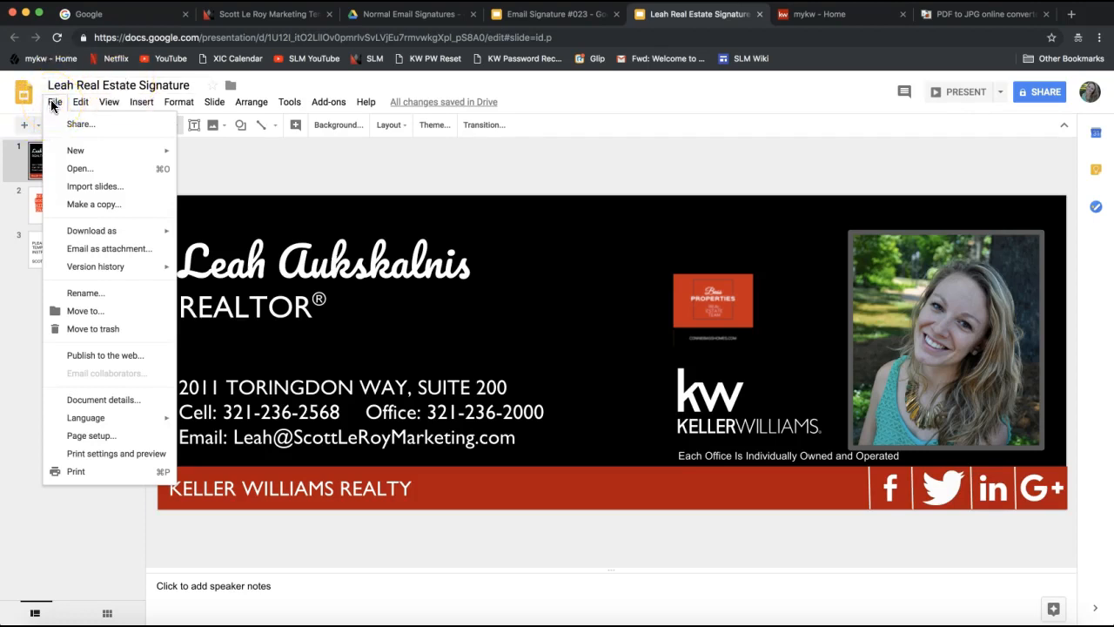
pyautogui.moveTo(57, 229)
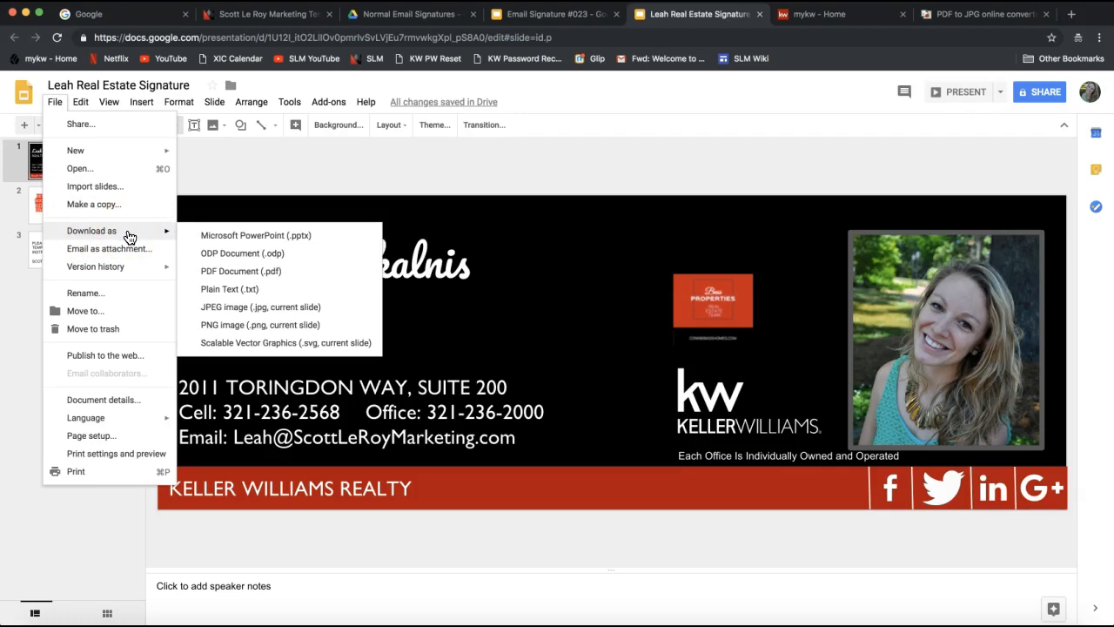
pyautogui.click(233, 276)
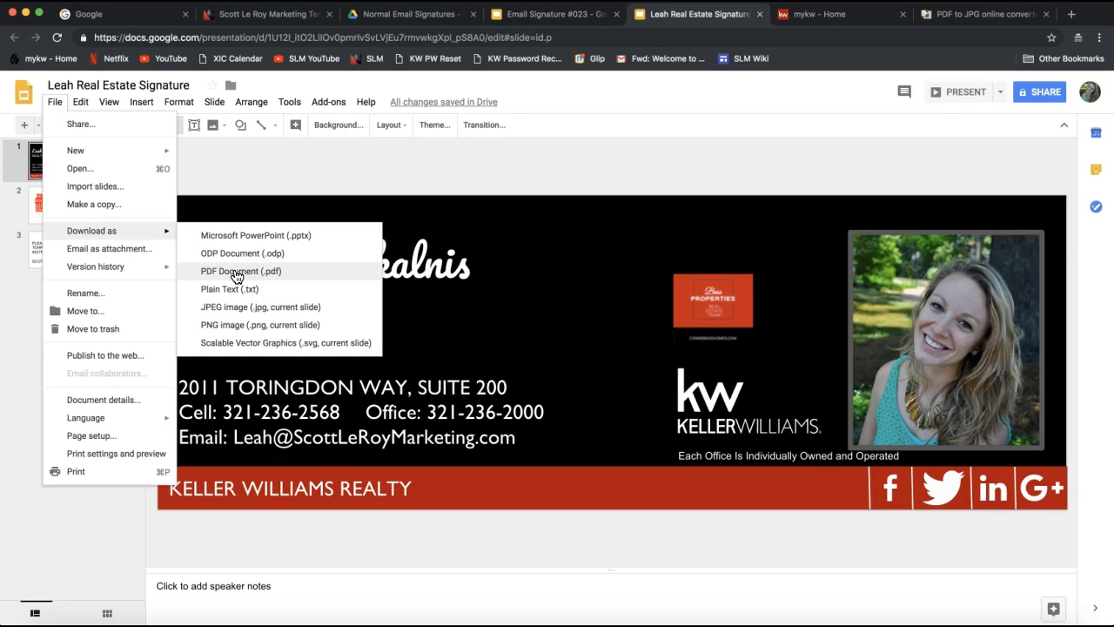
pyautogui.click(236, 272)
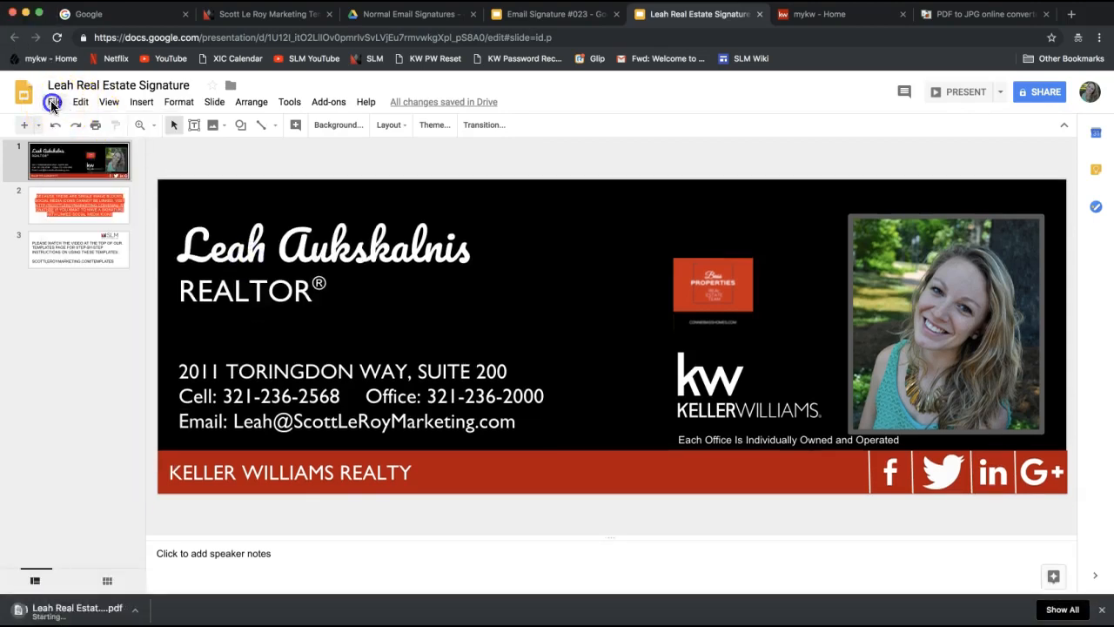
pyautogui.click(52, 102)
pyautogui.moveTo(96, 231)
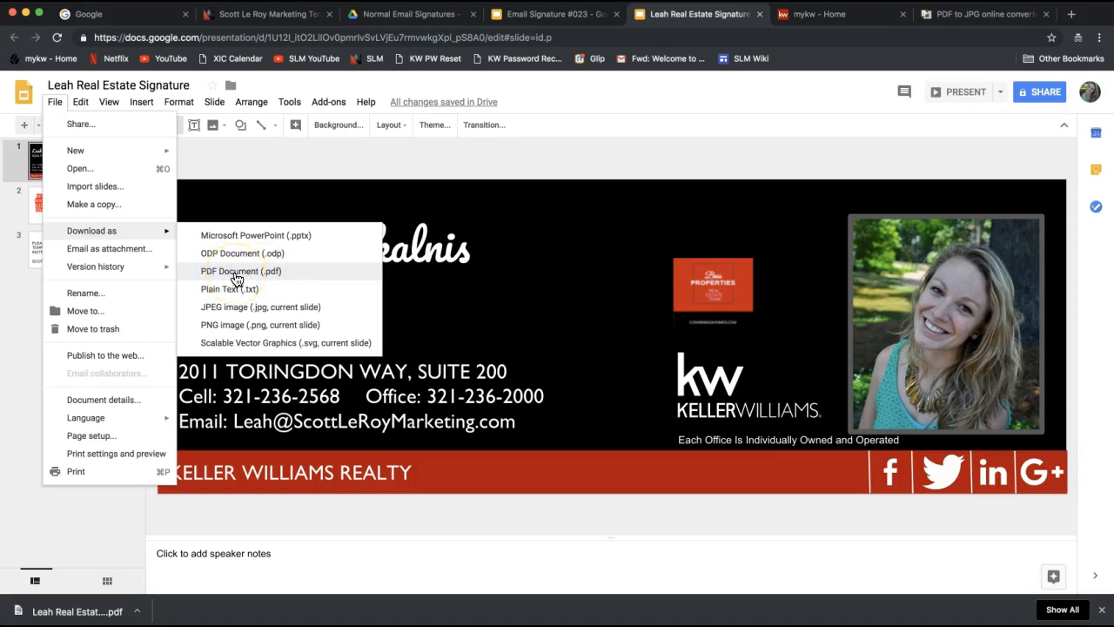
pyautogui.click(336, 157)
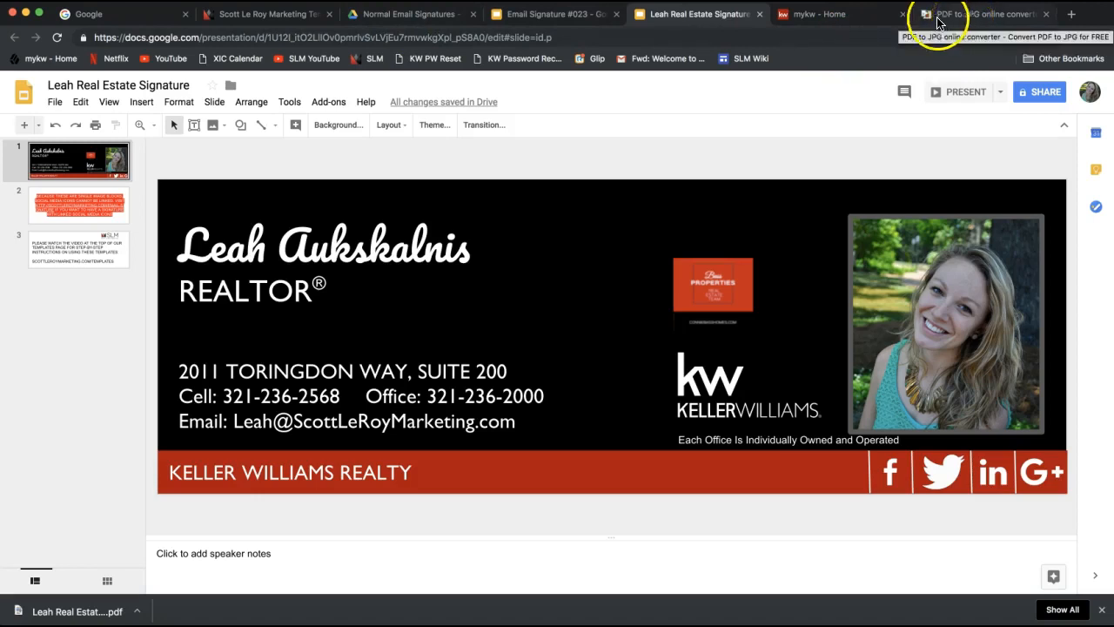
# Close the Email Signature #023 and mykw Home tabs and go to the pdf2jpg.net tab.
pyautogui.click(616, 14)
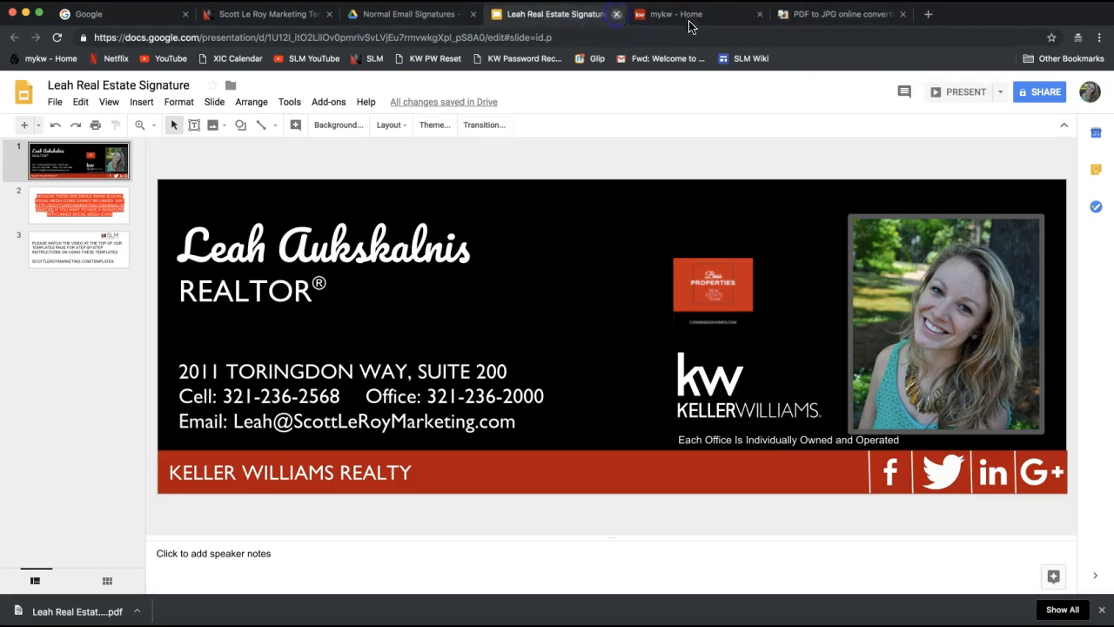
pyautogui.click(834, 15)
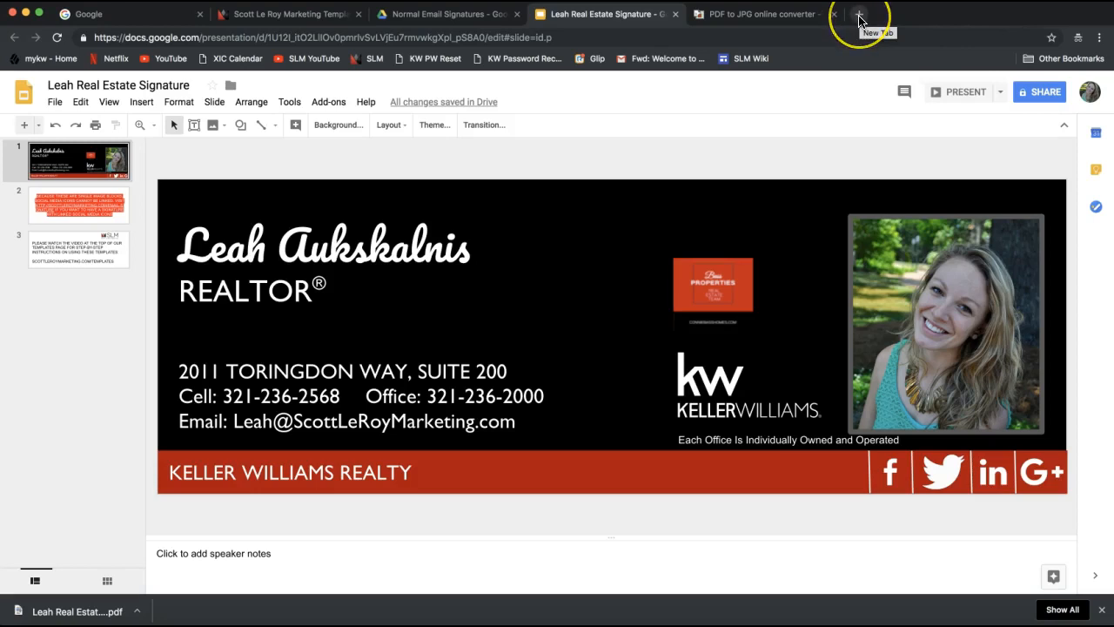
pyautogui.click(779, 22)
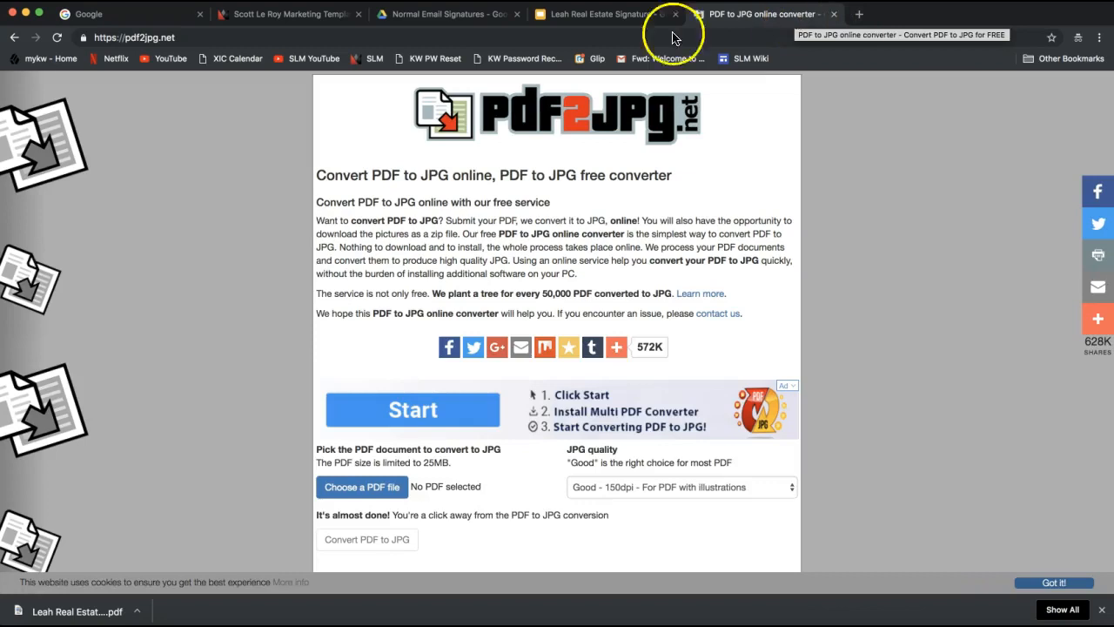
# Send the pdf2jpg.net address in the join.me chat, then close the chat and toolbar.
pyautogui.click(193, 37)
pyautogui.press('cmd+c')
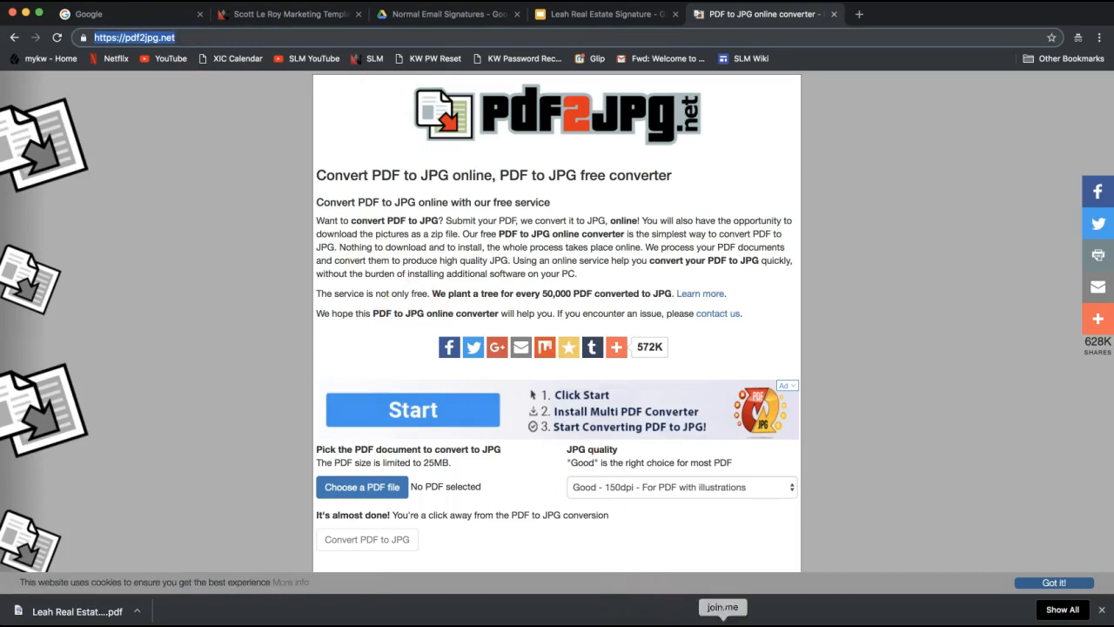
pyautogui.click(722, 620)
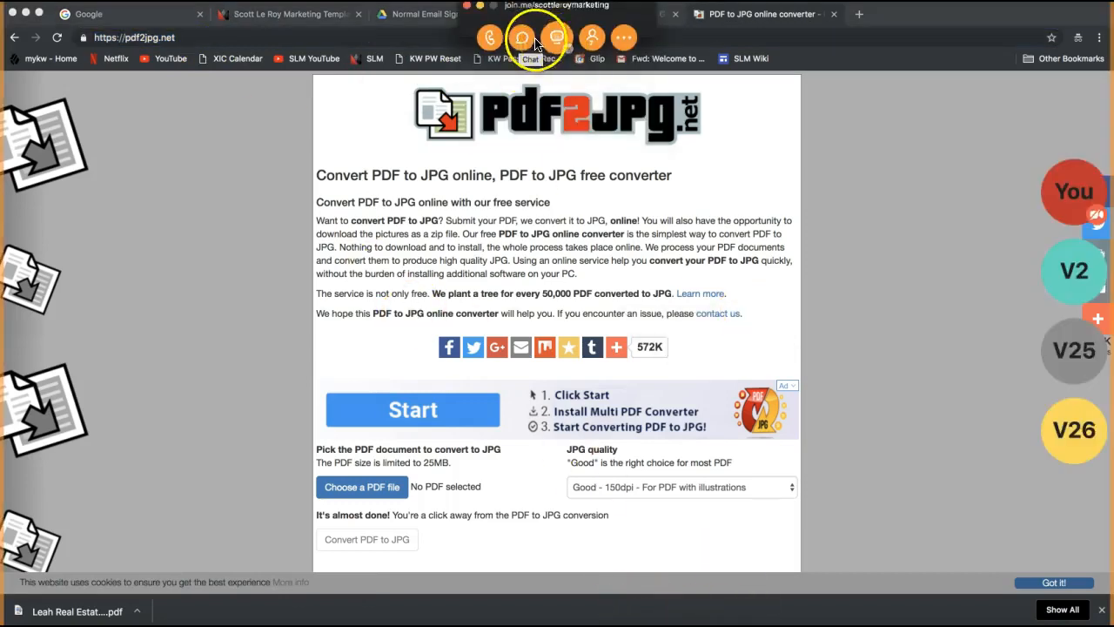
pyautogui.click(520, 38)
pyautogui.click(552, 374)
pyautogui.press('cmd+v')
pyautogui.press('Return')
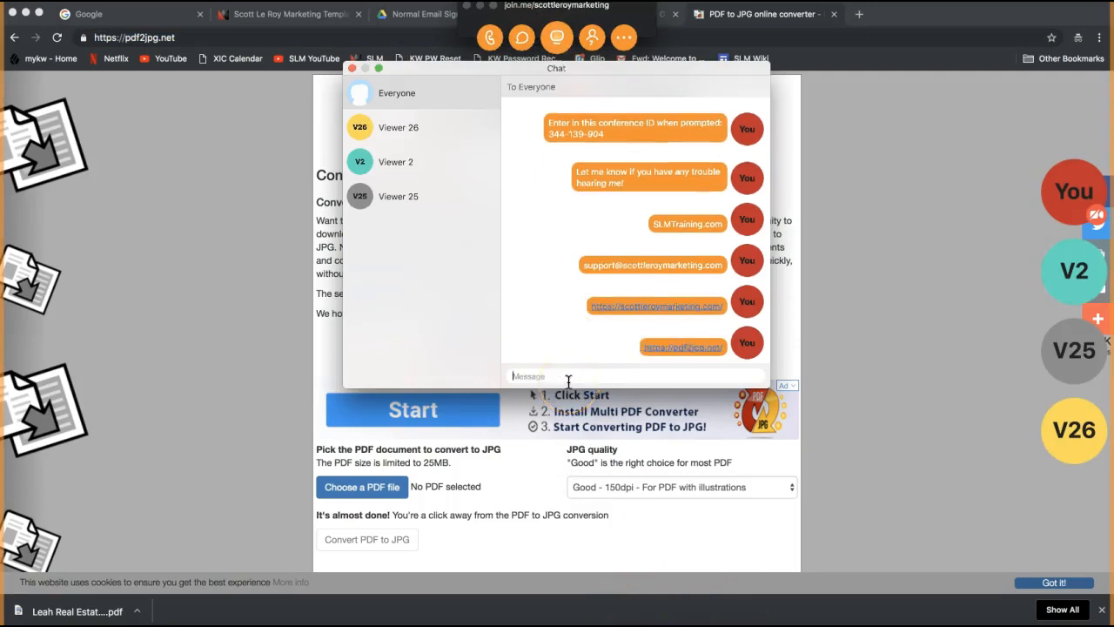
pyautogui.click(351, 68)
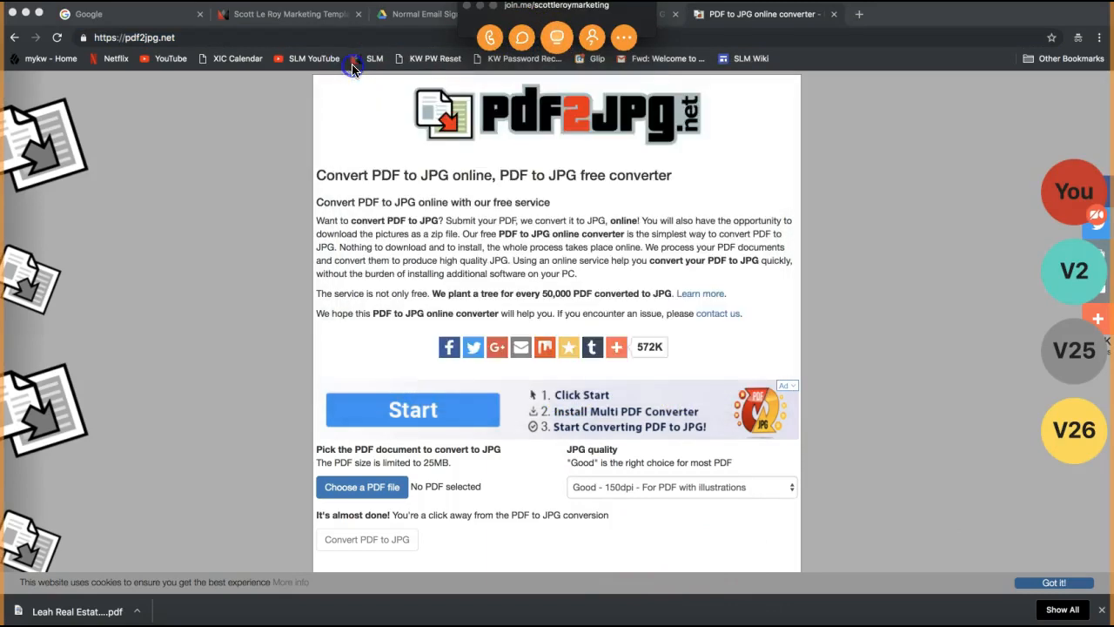
pyautogui.click(477, 8)
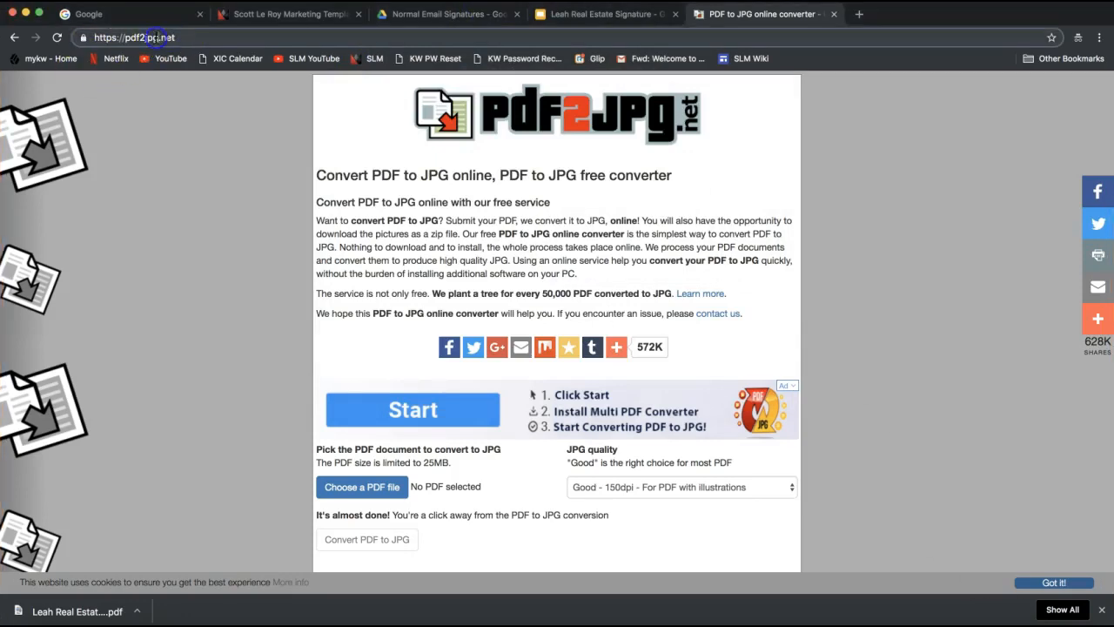
# Scroll the pdf2jpg.net page to bring the PDF upload form into view.
pyautogui.click(191, 38)
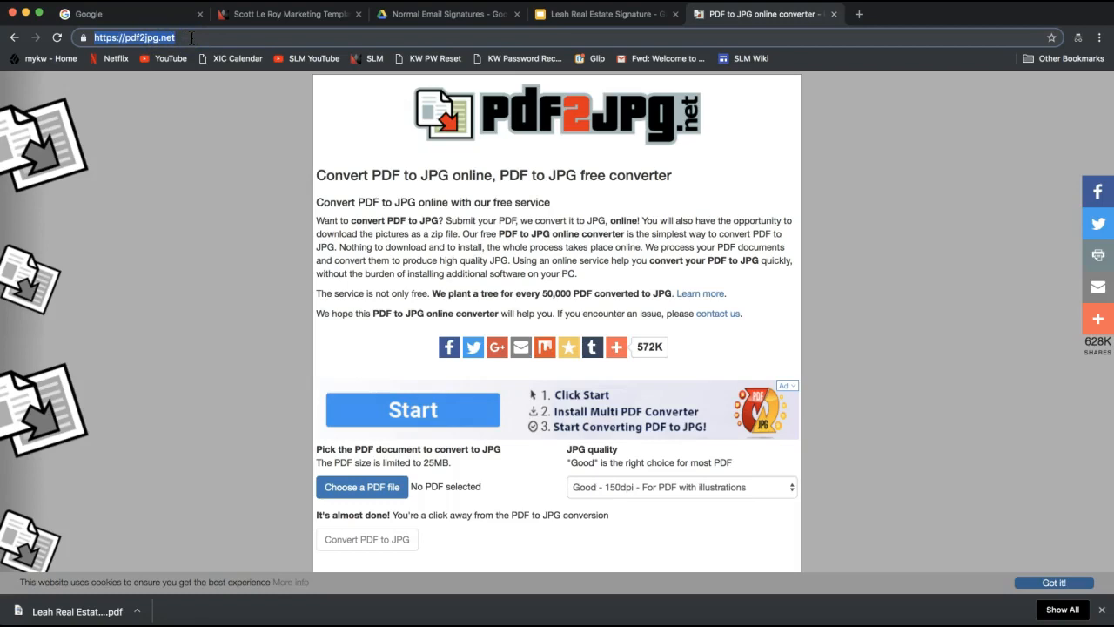
pyautogui.click(143, 37)
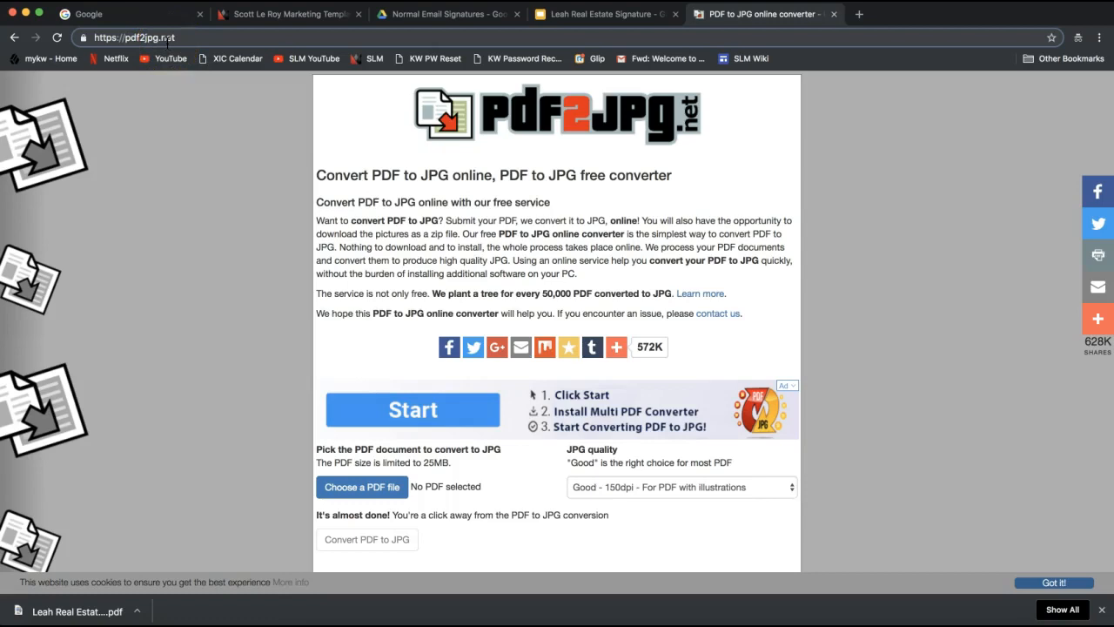
pyautogui.scroll(-2, 207, 300)
pyautogui.scroll(2, 207, 300)
pyautogui.scroll(-3, 185, 315)
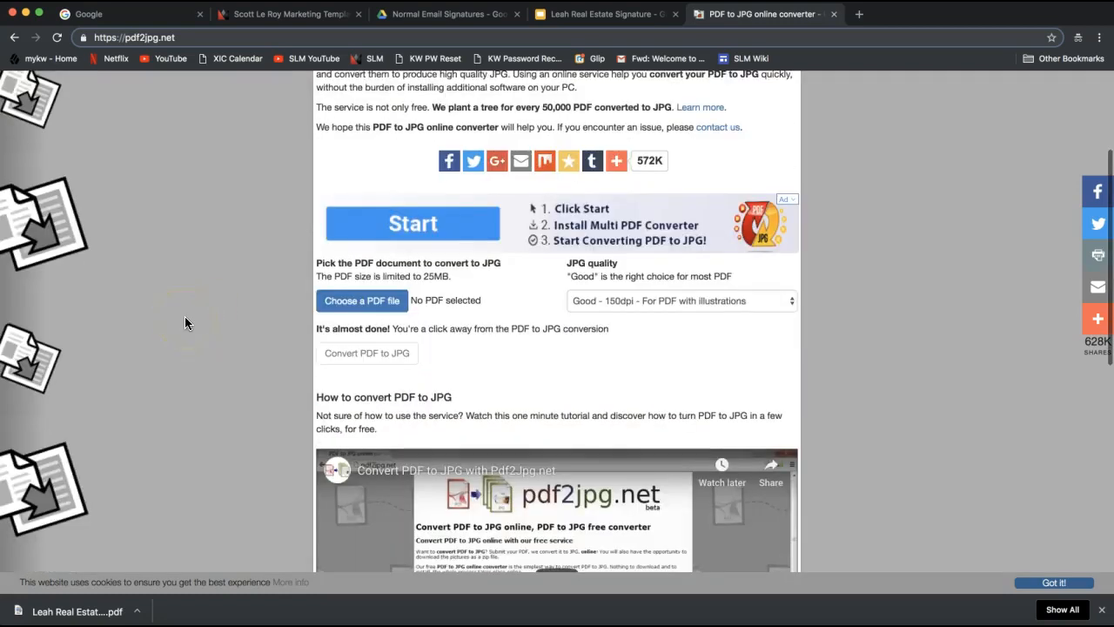
pyautogui.scroll(1, 189, 253)
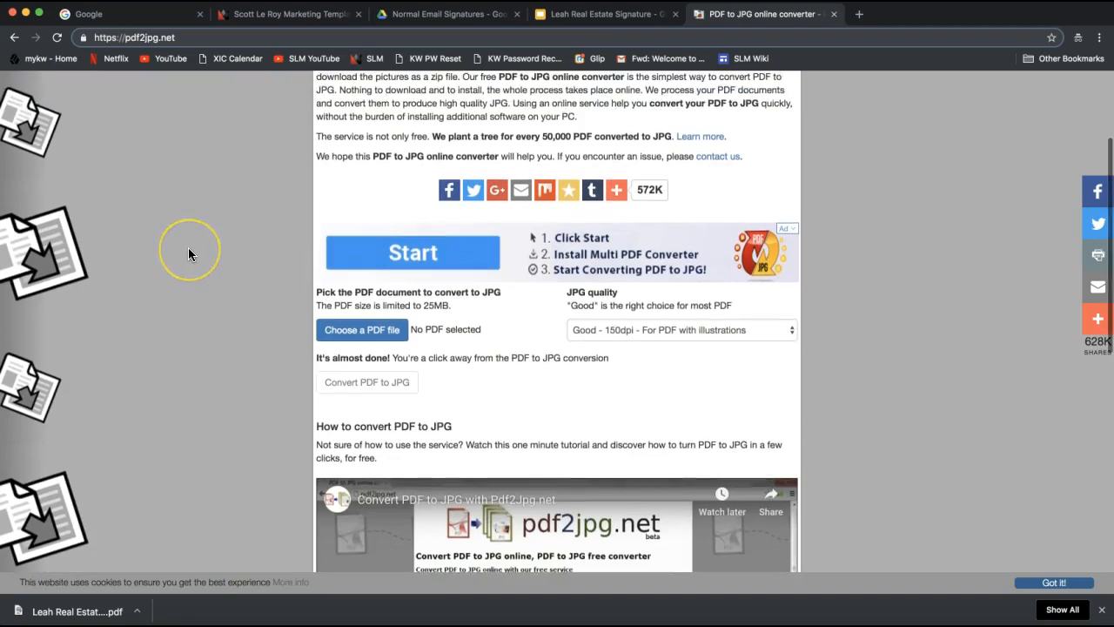
pyautogui.scroll(3, 188, 253)
pyautogui.click(245, 275)
pyautogui.scroll(-2, 245, 276)
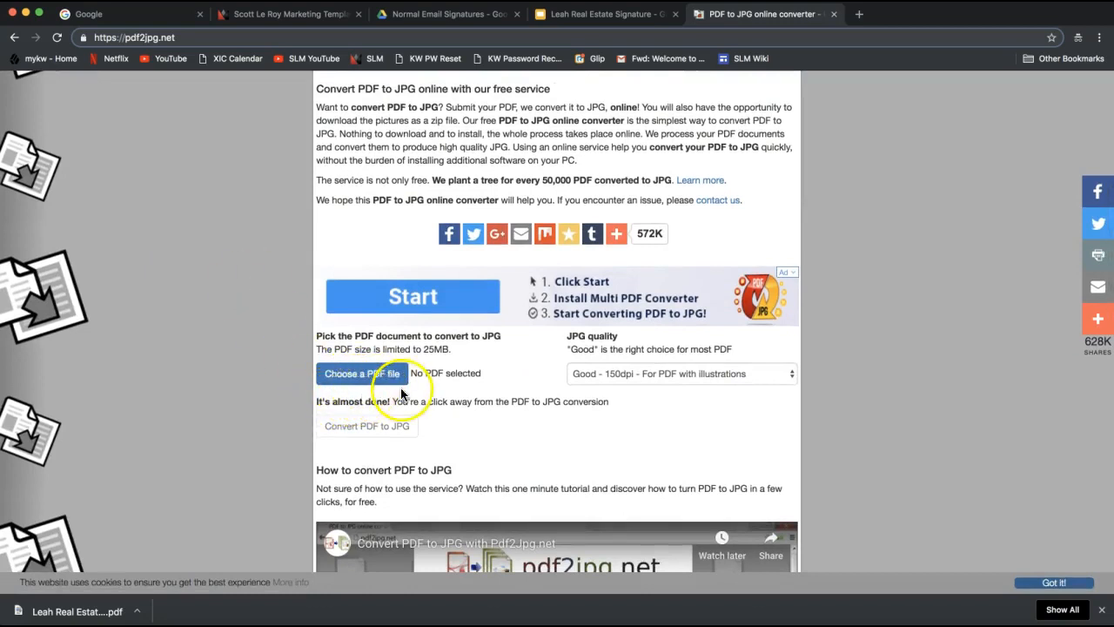
pyautogui.scroll(-1, 355, 395)
pyautogui.scroll(-2, 355, 393)
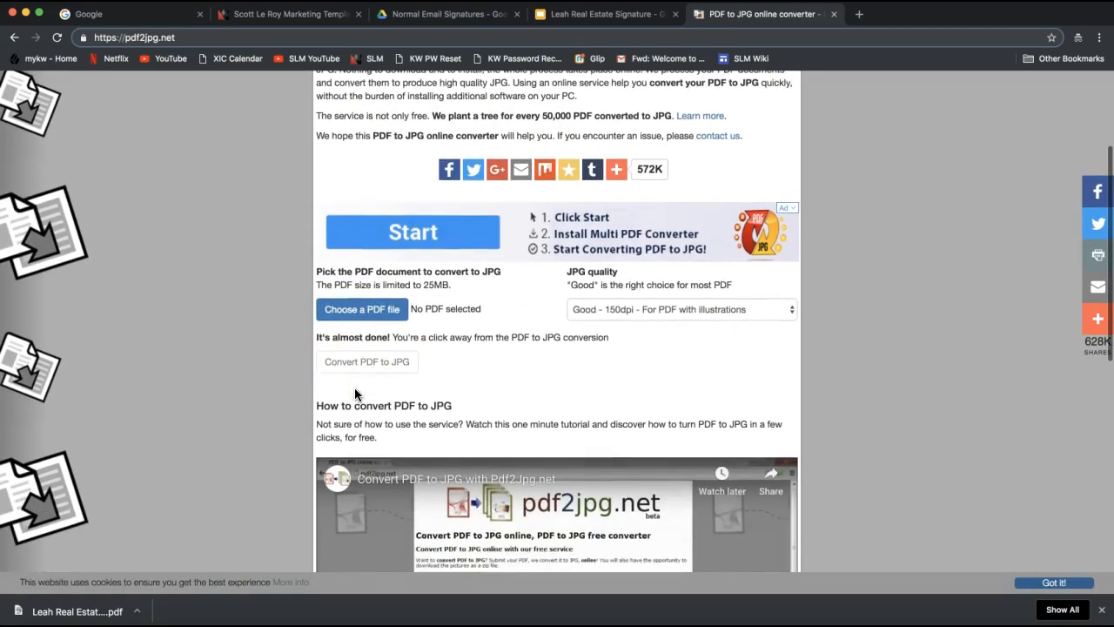
pyautogui.scroll(-3, 428, 374)
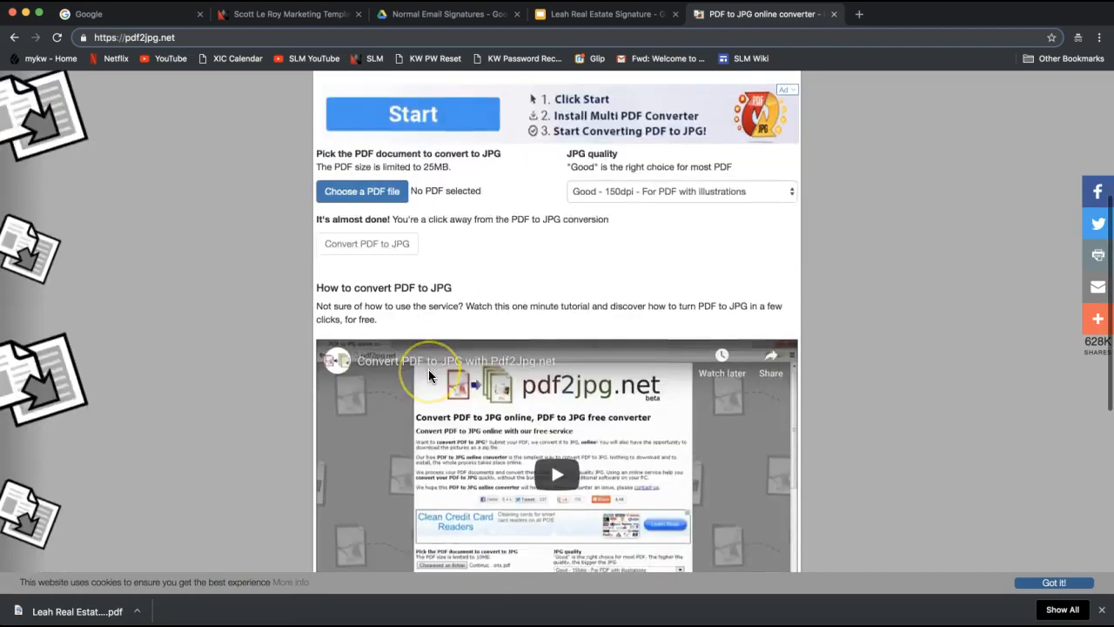
pyautogui.scroll(5, 435, 373)
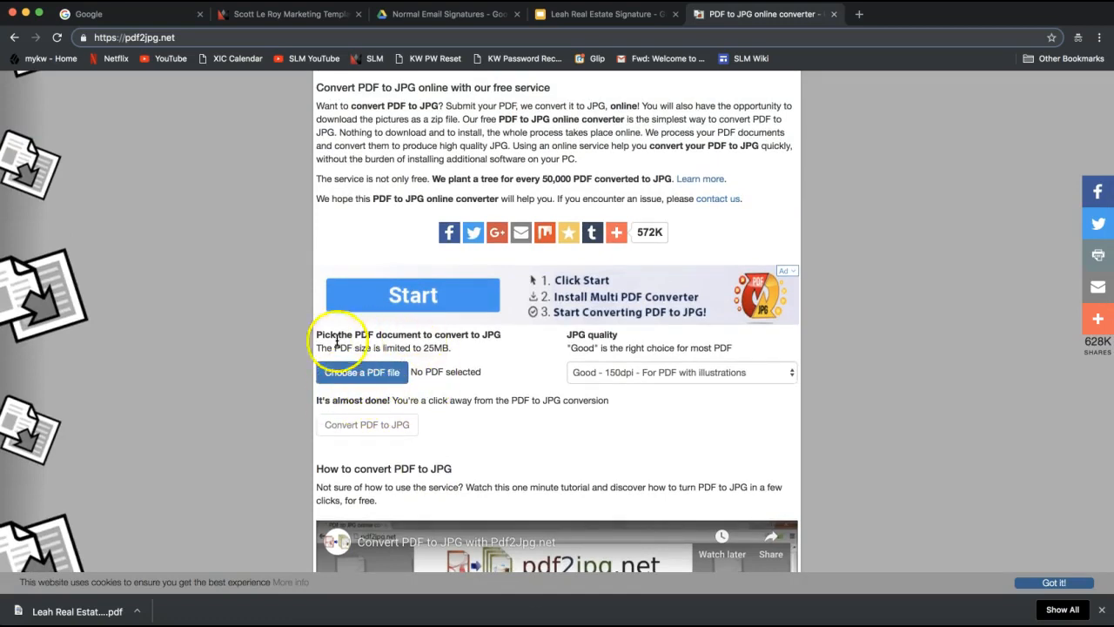
# Pick the real-estate signature PDF from Downloads in the 'Choose a PDF file' picker.
pyautogui.click(373, 382)
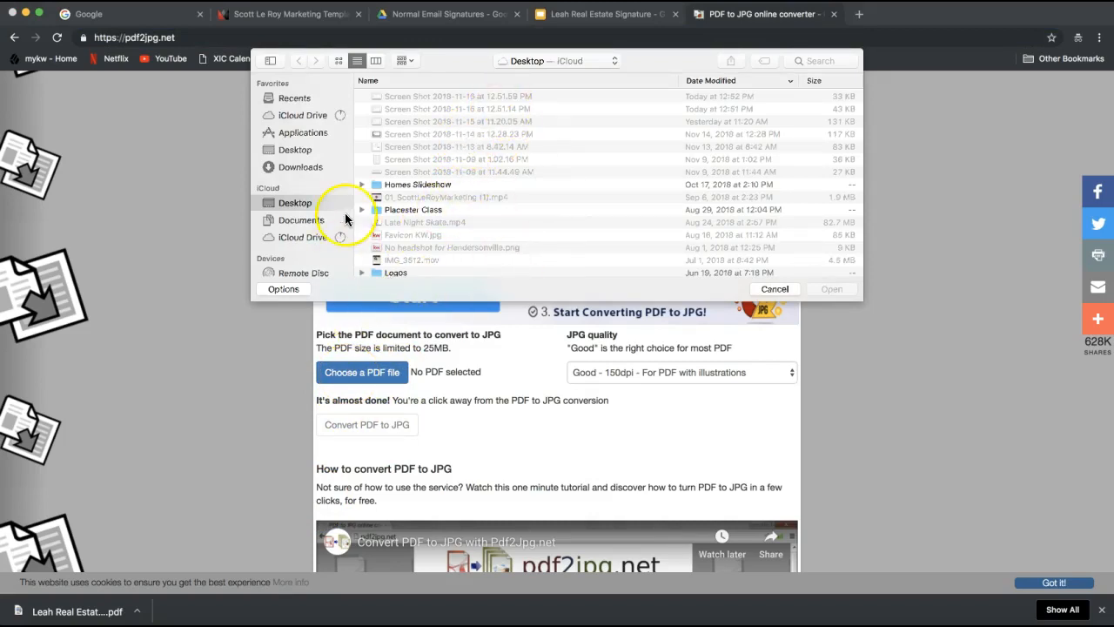
pyautogui.click(300, 168)
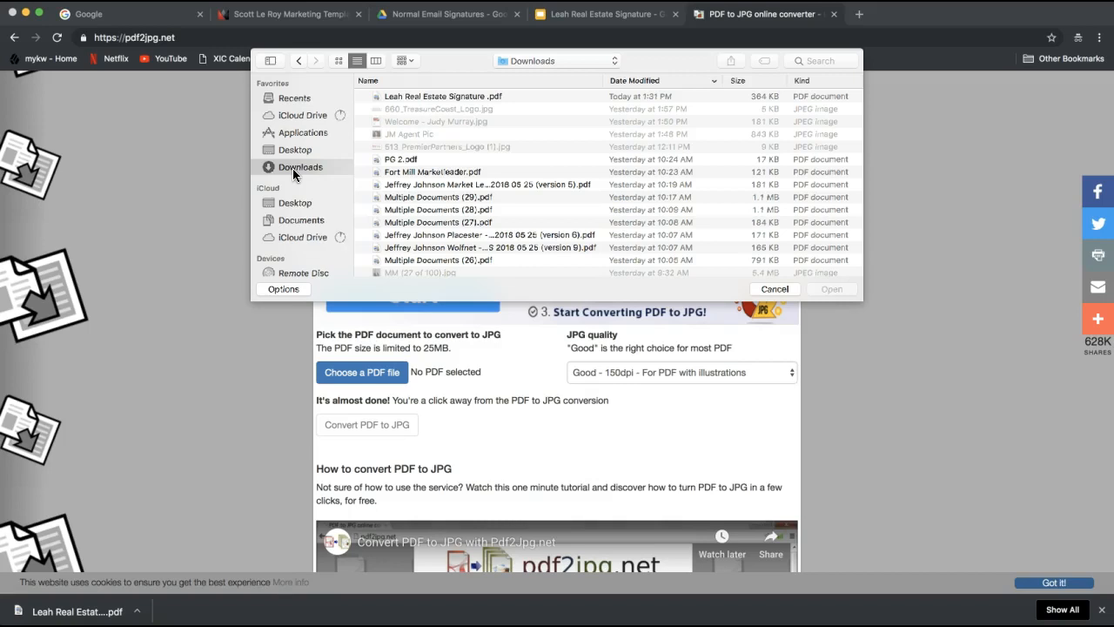
pyautogui.click(311, 172)
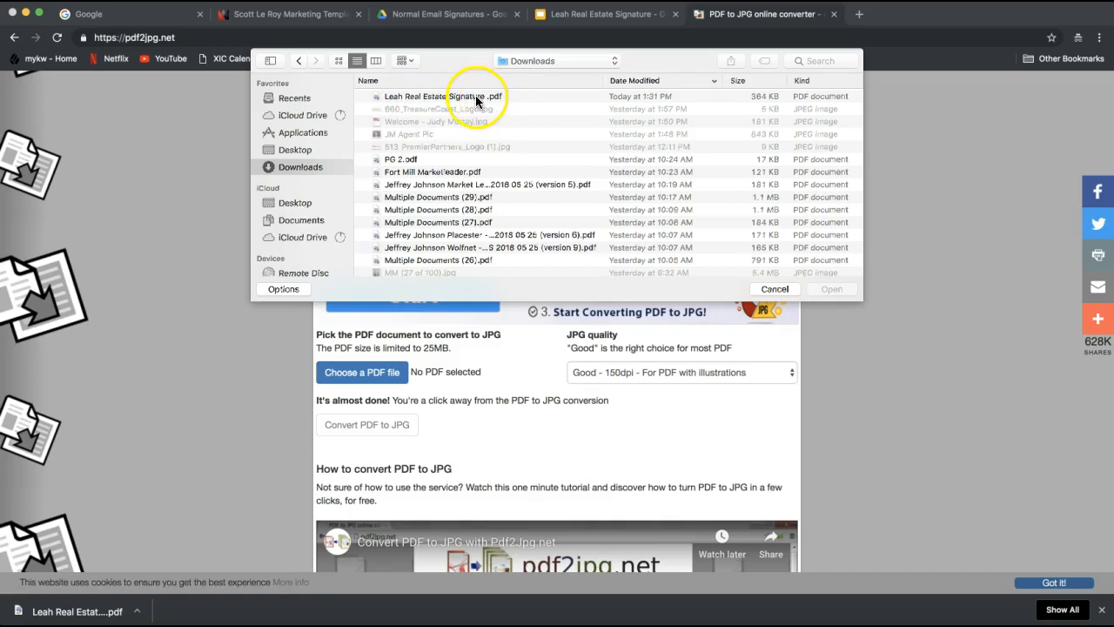
pyautogui.click(476, 96)
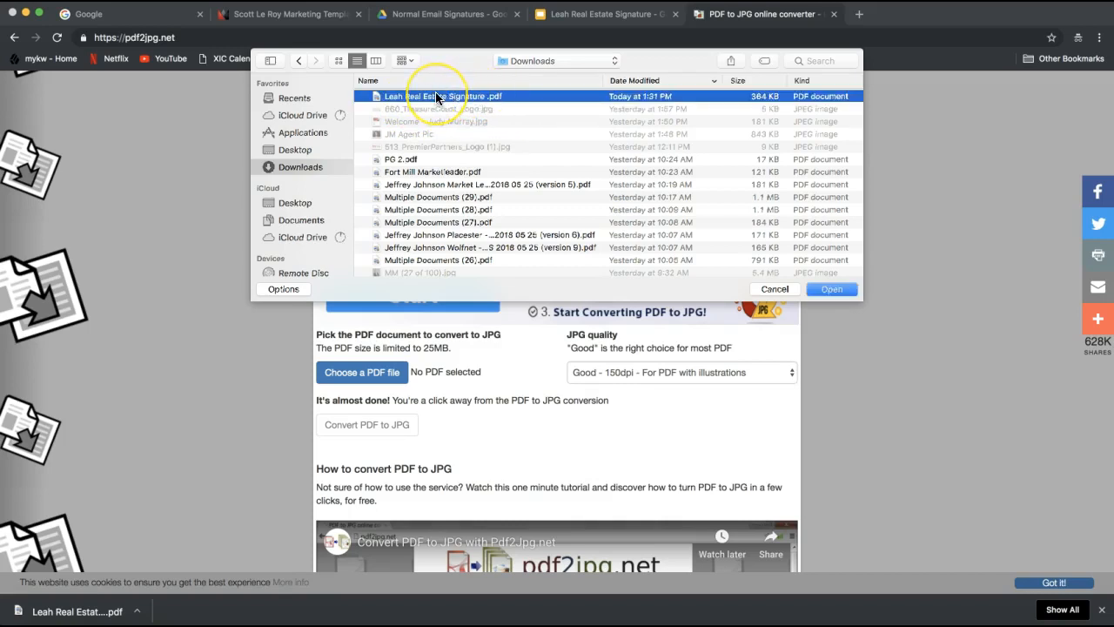
pyautogui.press('Return')
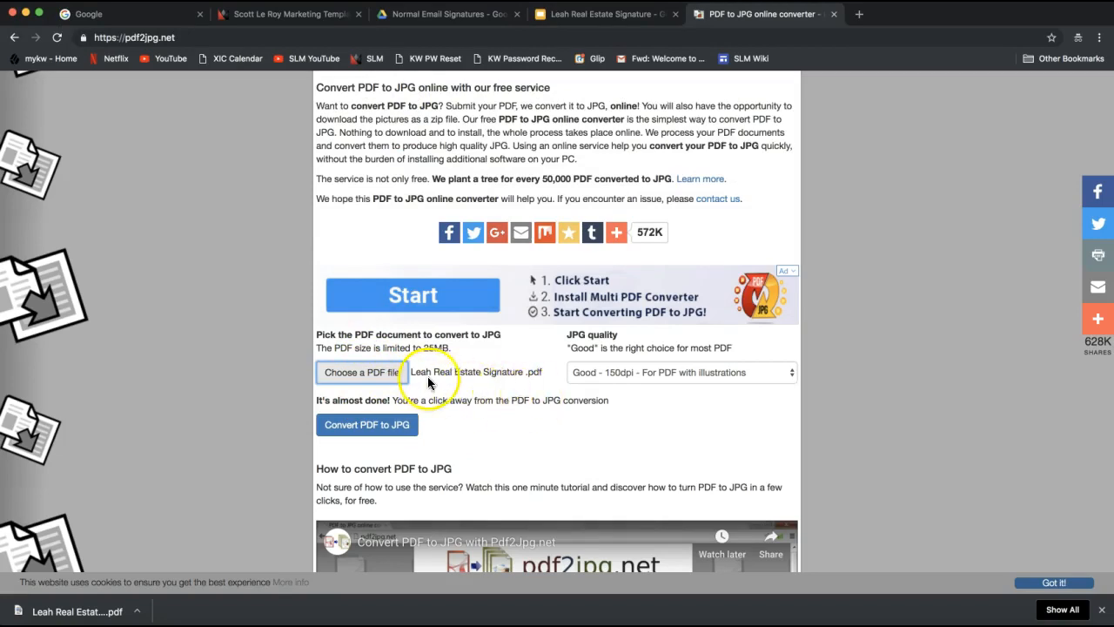
# Convert the signature PDF to JPG, preview the Page 1 image, and download Page 1.
pyautogui.click(375, 433)
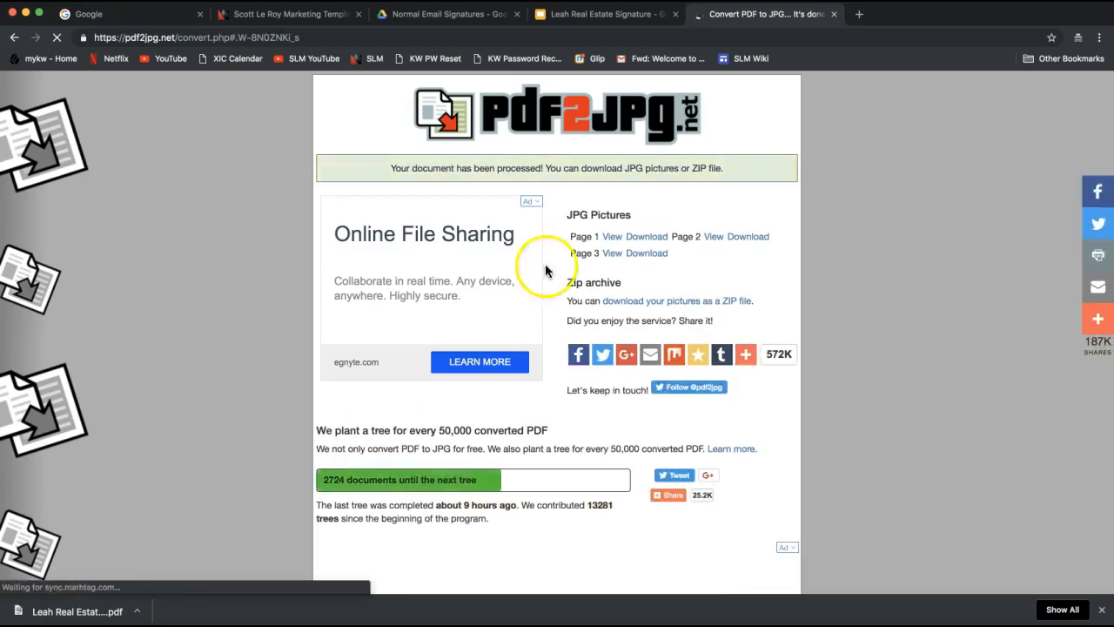
pyautogui.moveTo(564, 215); pyautogui.dragTo(640, 215)
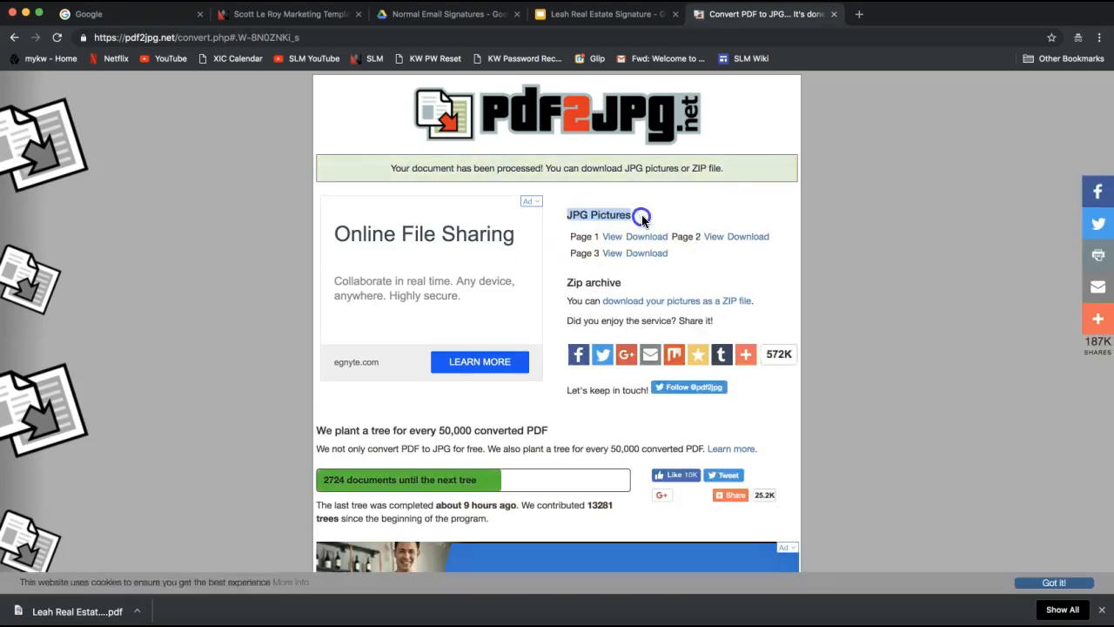
pyautogui.doubleClick(578, 237)
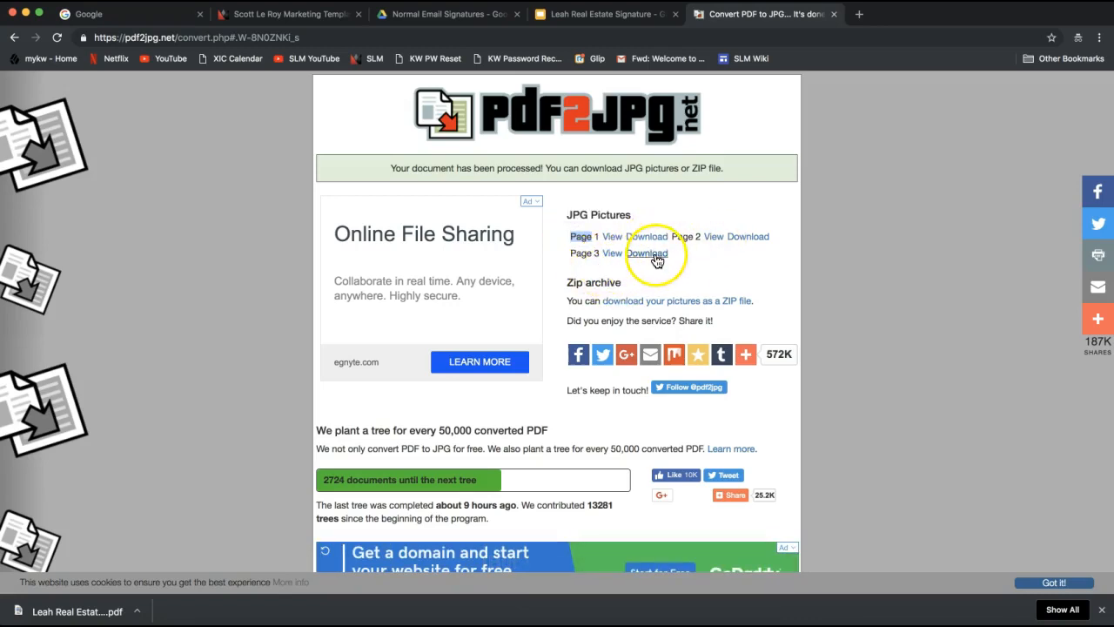
pyautogui.click(604, 237)
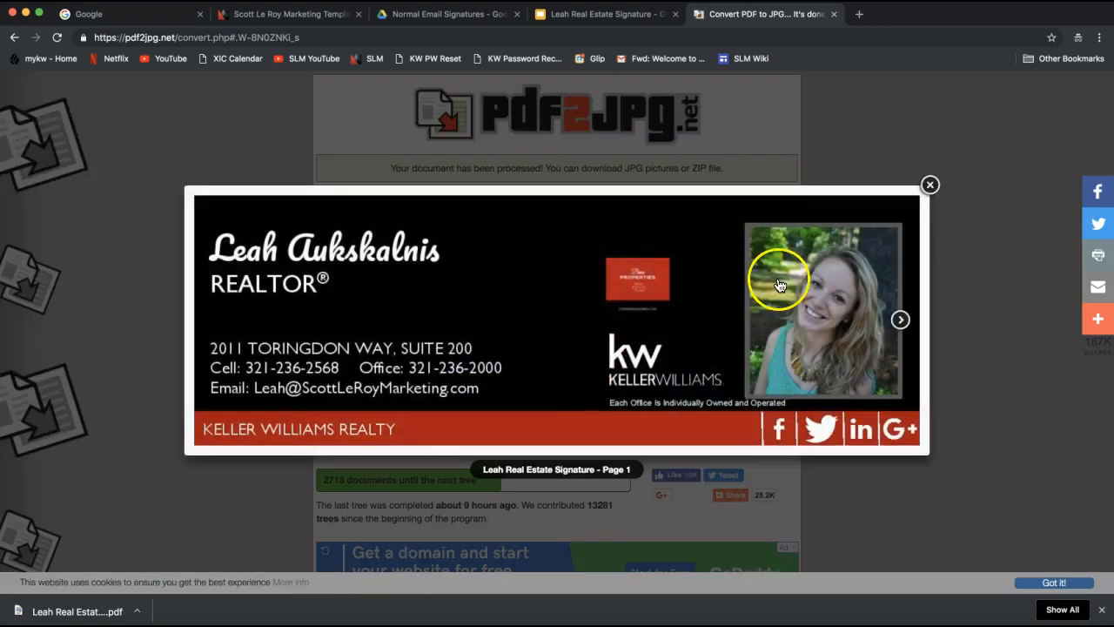
pyautogui.click(929, 185)
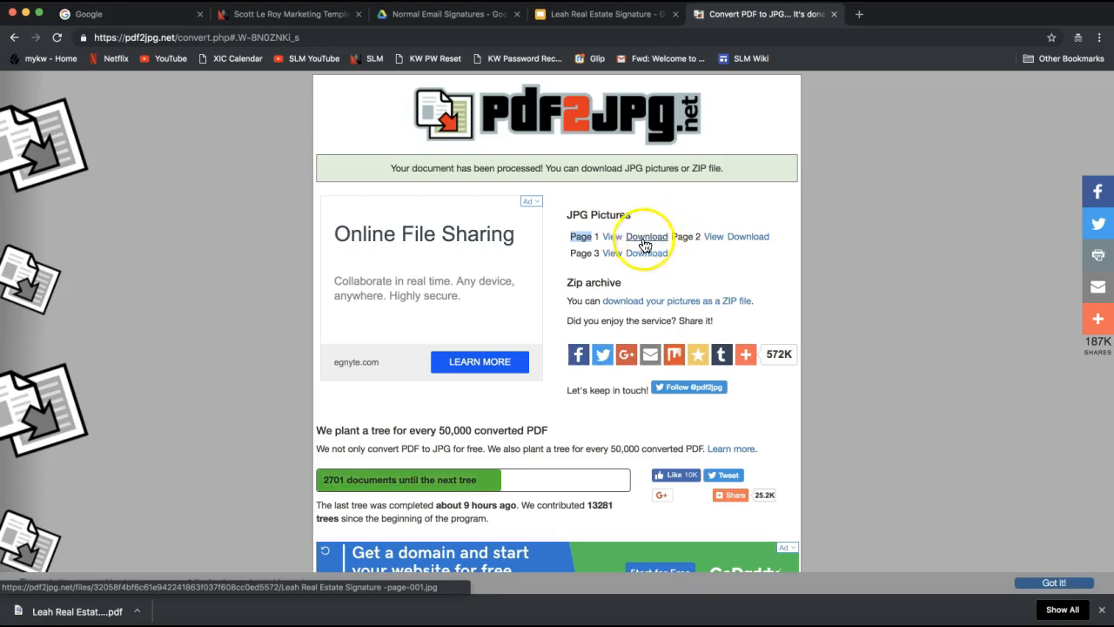
pyautogui.click(646, 244)
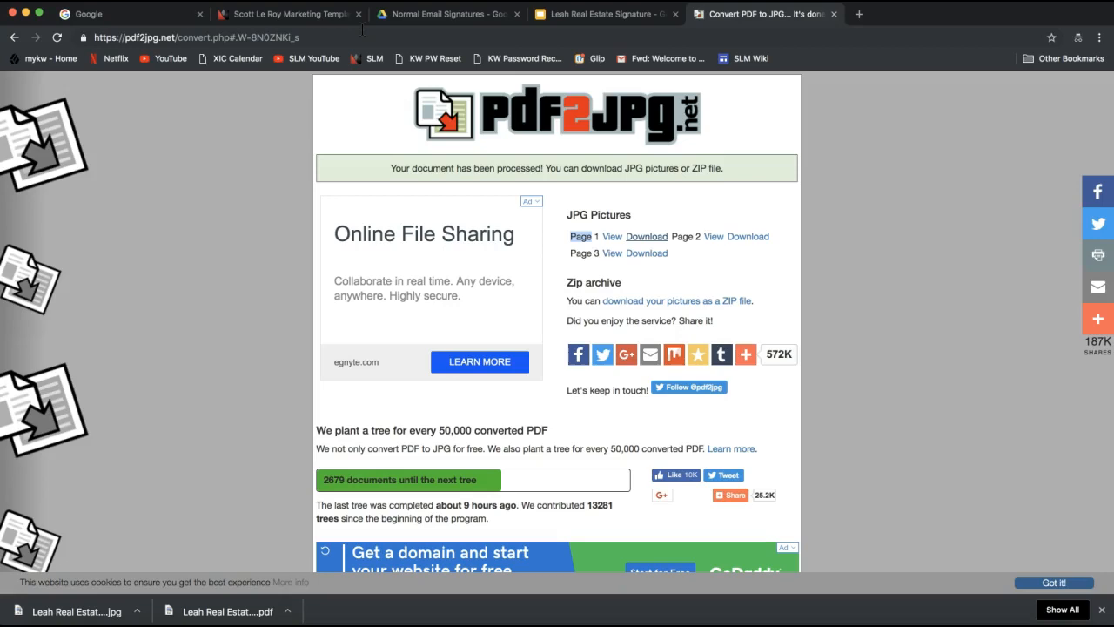
# Load Gmail by entering 'gmail' in the Google tab's address bar, then open the gear menu.
pyautogui.click(103, 20)
pyautogui.click(182, 38)
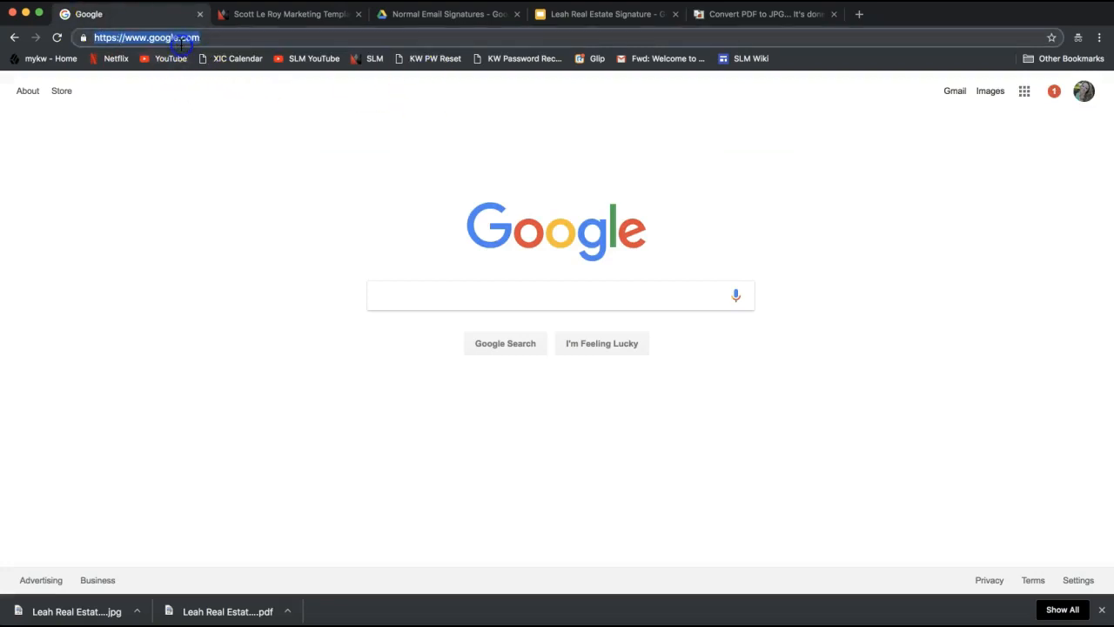
pyautogui.write('gmail')
pyautogui.press('Return')
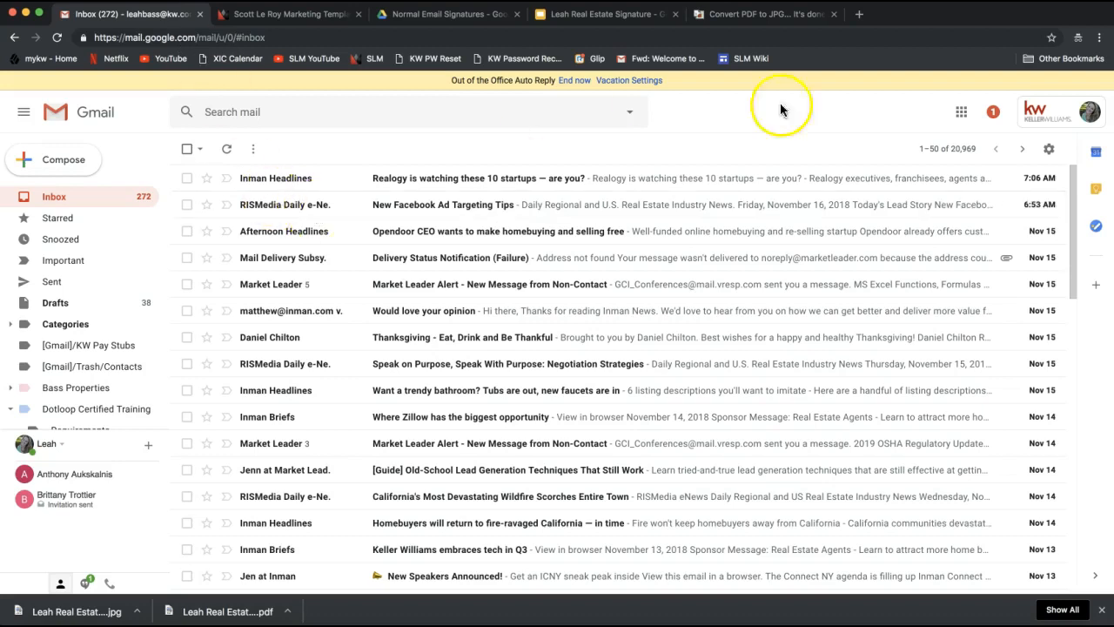
pyautogui.click(1048, 155)
pyautogui.click(1048, 155)
pyautogui.click(1048, 153)
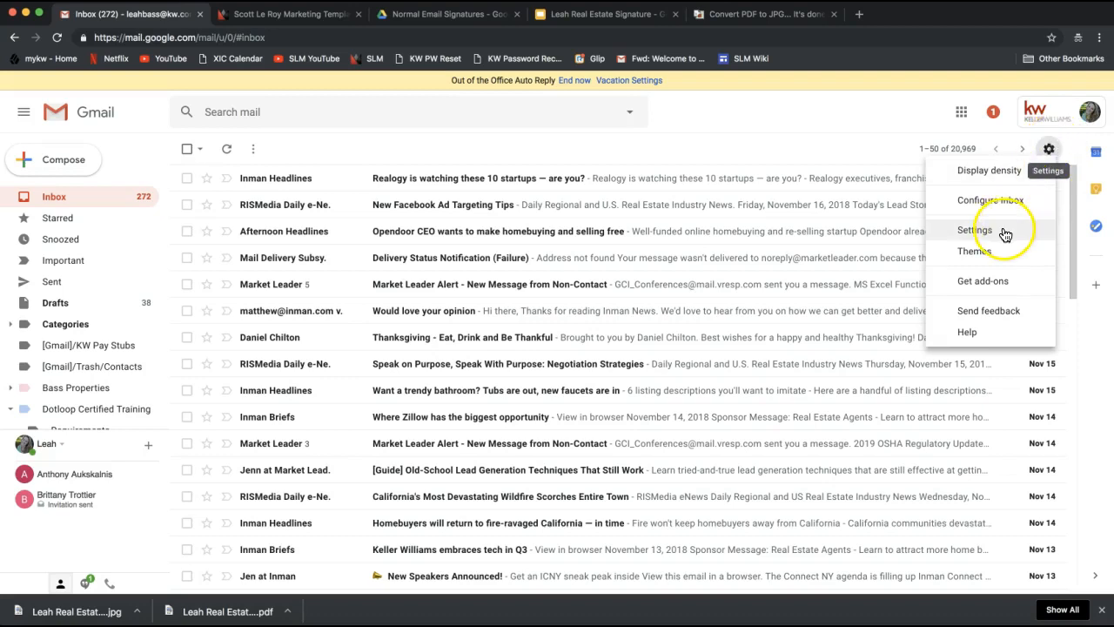
# Open Gmail's General settings and remove the old image from the Signature box.
pyautogui.click(973, 231)
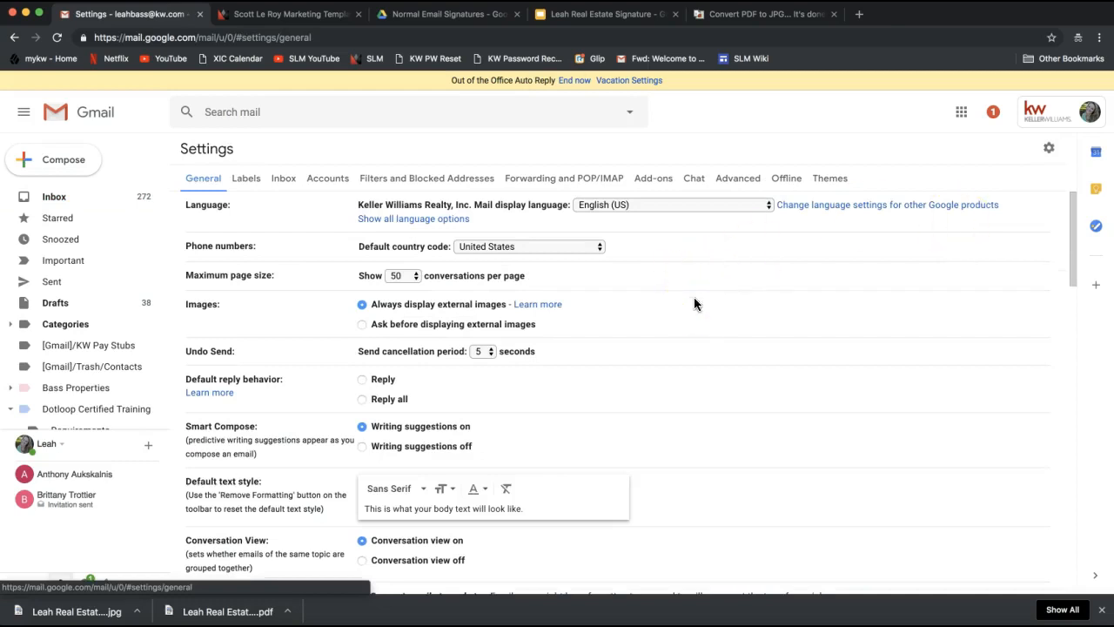
pyautogui.scroll(-6, 685, 329)
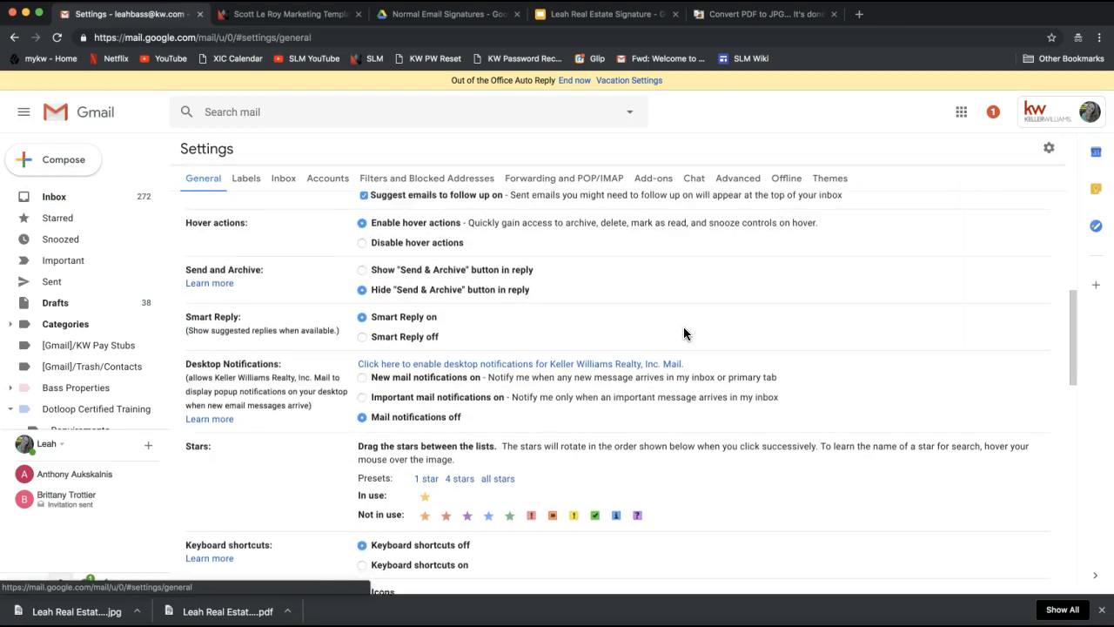
pyautogui.scroll(-5, 683, 329)
pyautogui.click(525, 433)
pyautogui.click(554, 553)
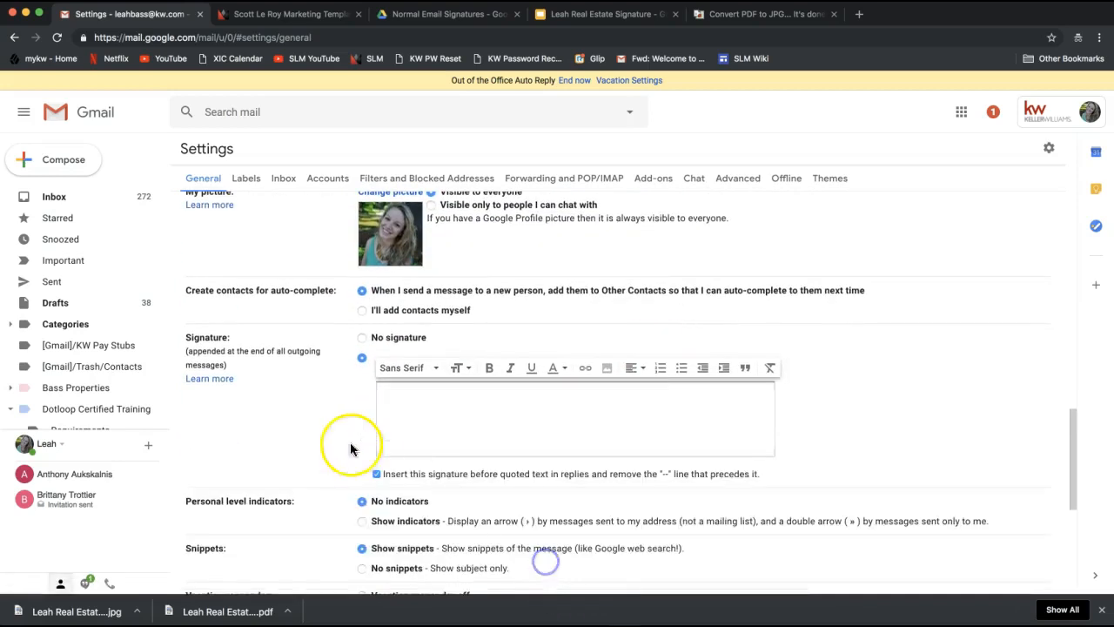
pyautogui.scroll(-1, 335, 435)
pyautogui.doubleClick(206, 276)
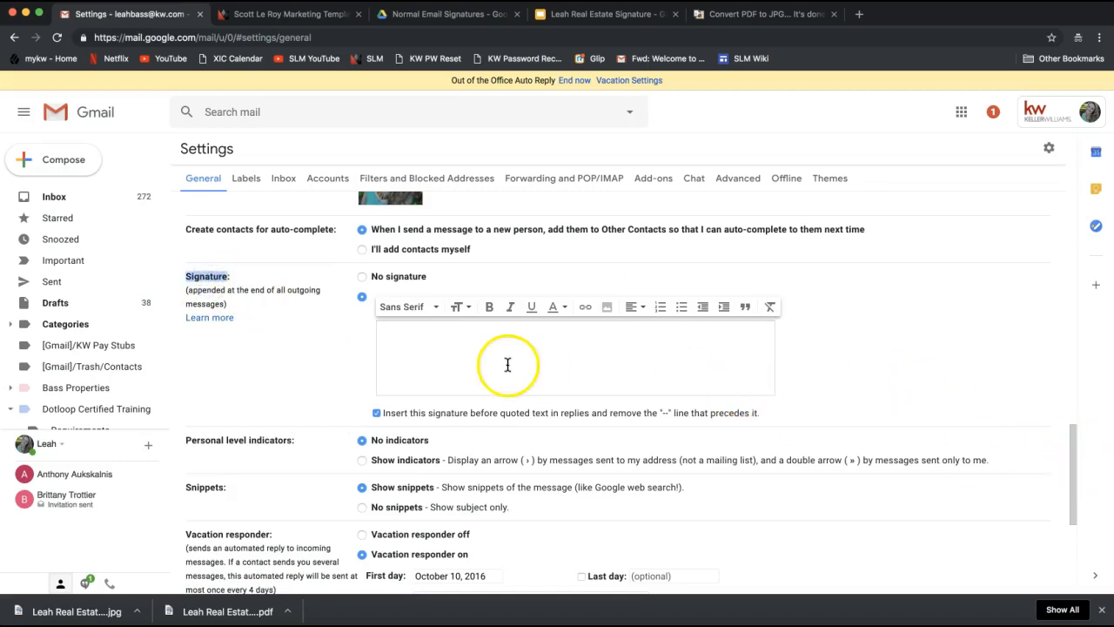
pyautogui.click(414, 360)
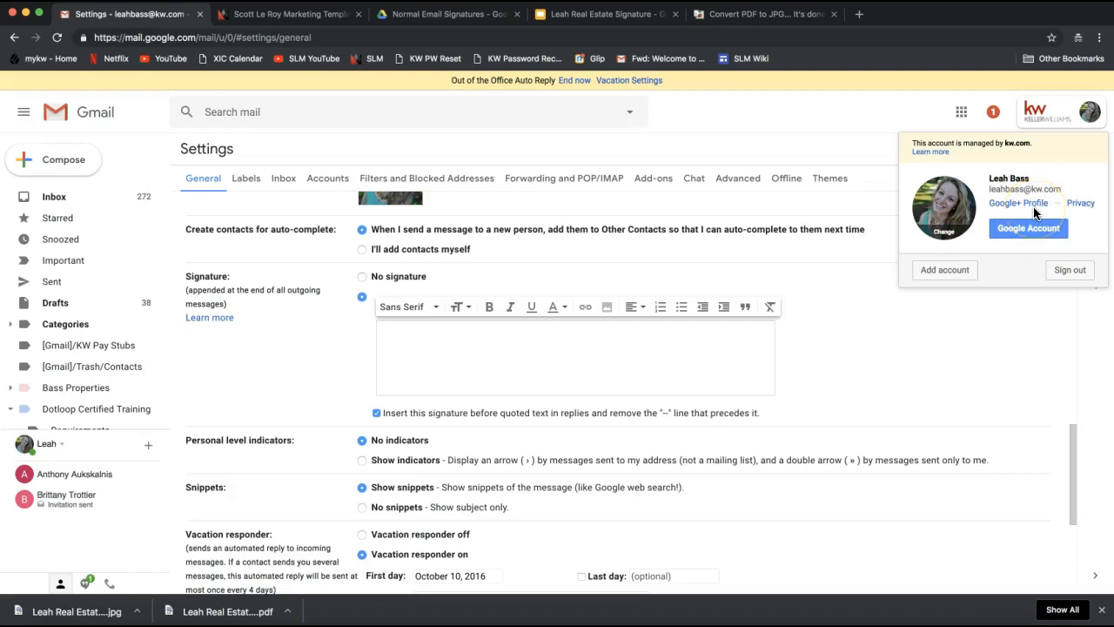
# Dismiss the account popup and open Insert image in the signature editor.
pyautogui.click(1014, 264)
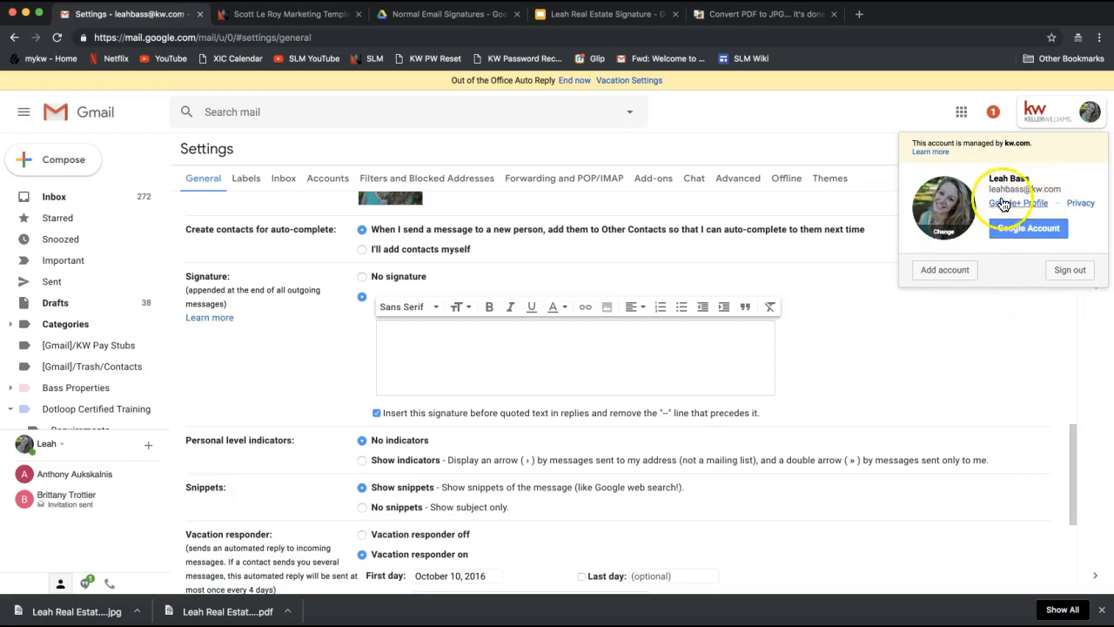
pyautogui.moveTo(990, 189); pyautogui.dragTo(1062, 189)
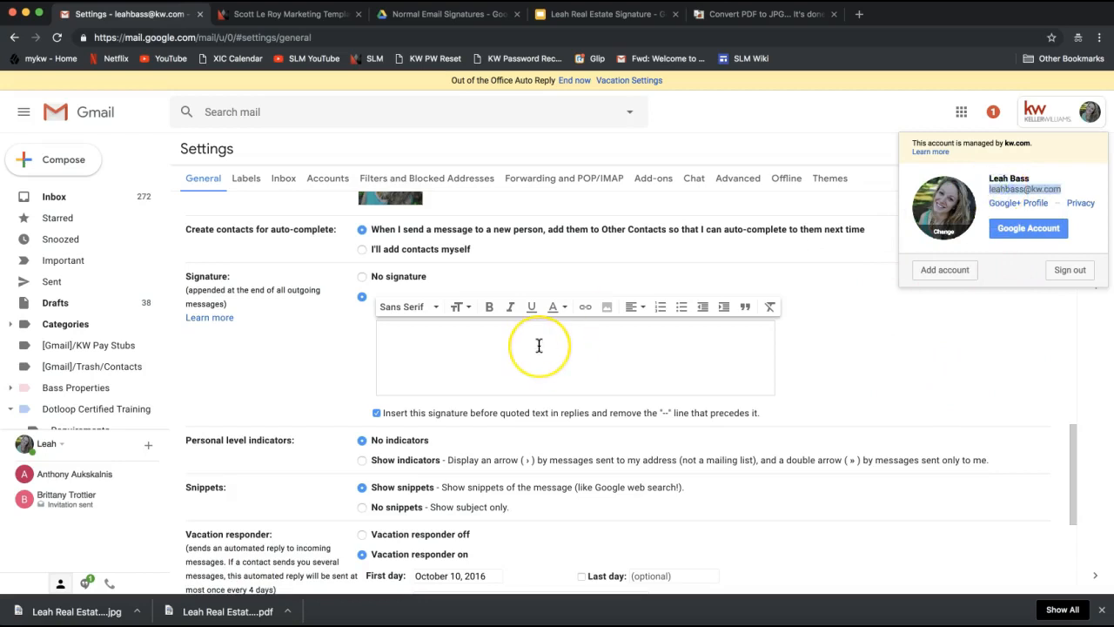
pyautogui.click(509, 355)
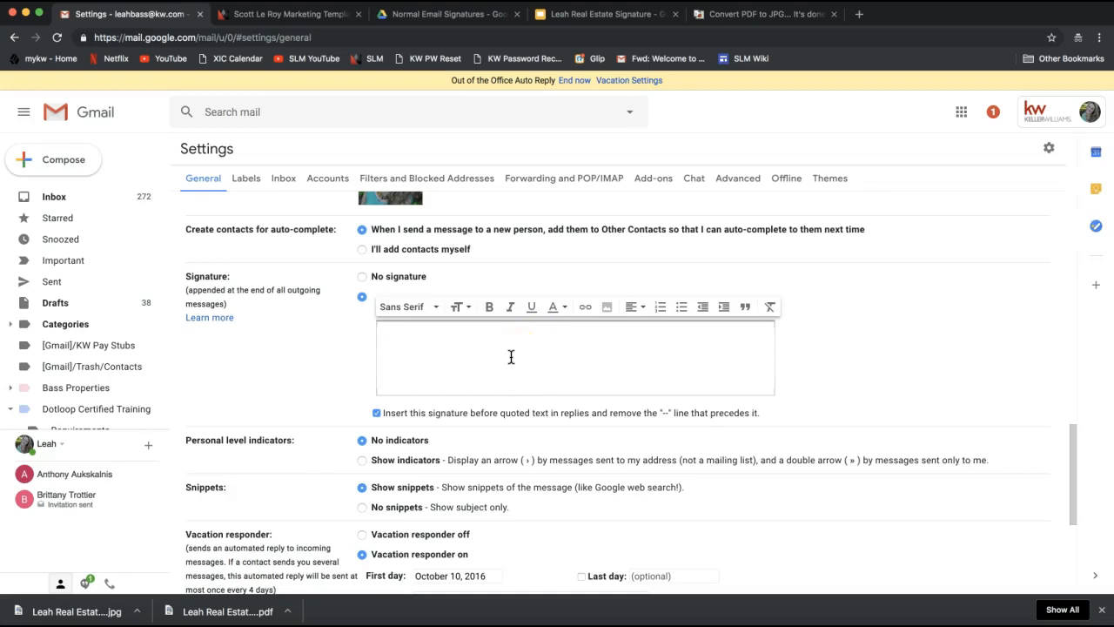
pyautogui.click(607, 309)
# Switch the Add an image dialog to Upload and open the computer's file picker on Downloads.
pyautogui.click(607, 311)
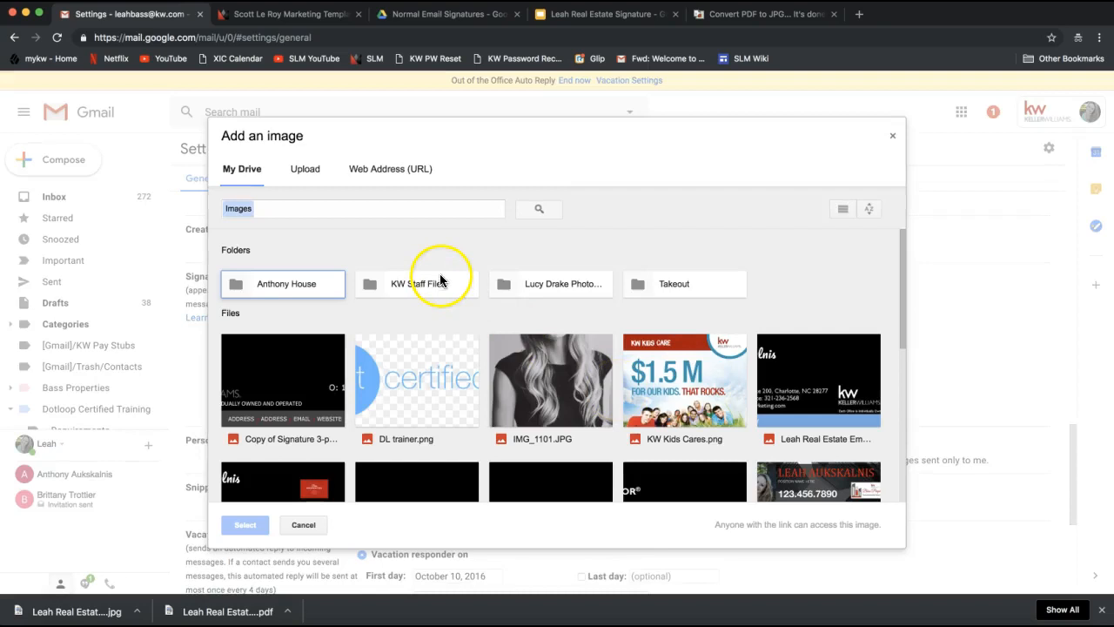
pyautogui.click(301, 174)
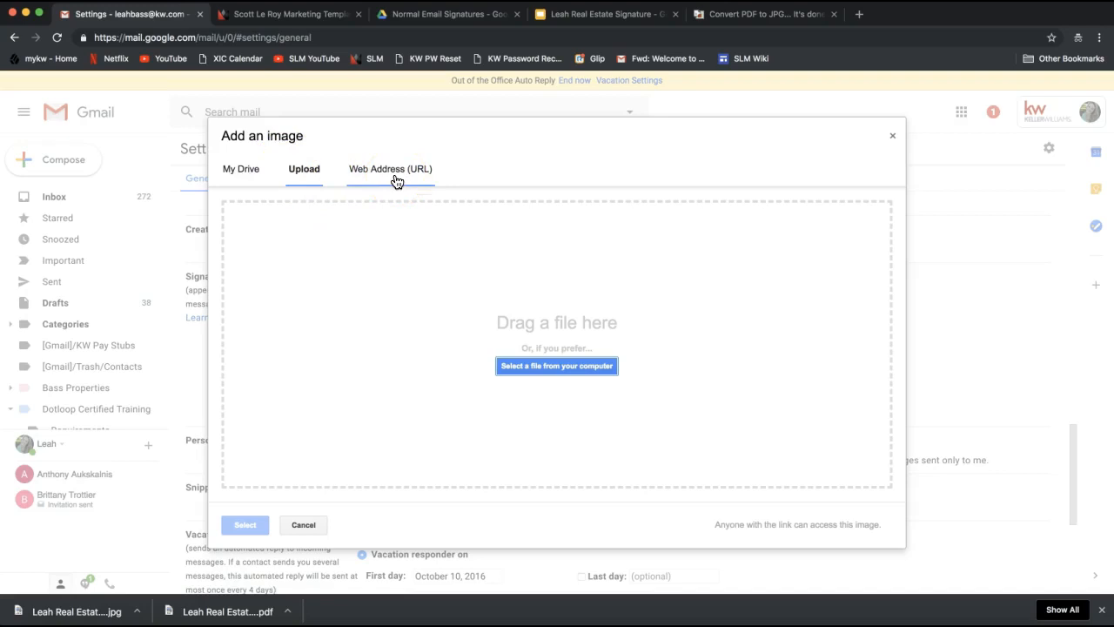
pyautogui.click(303, 181)
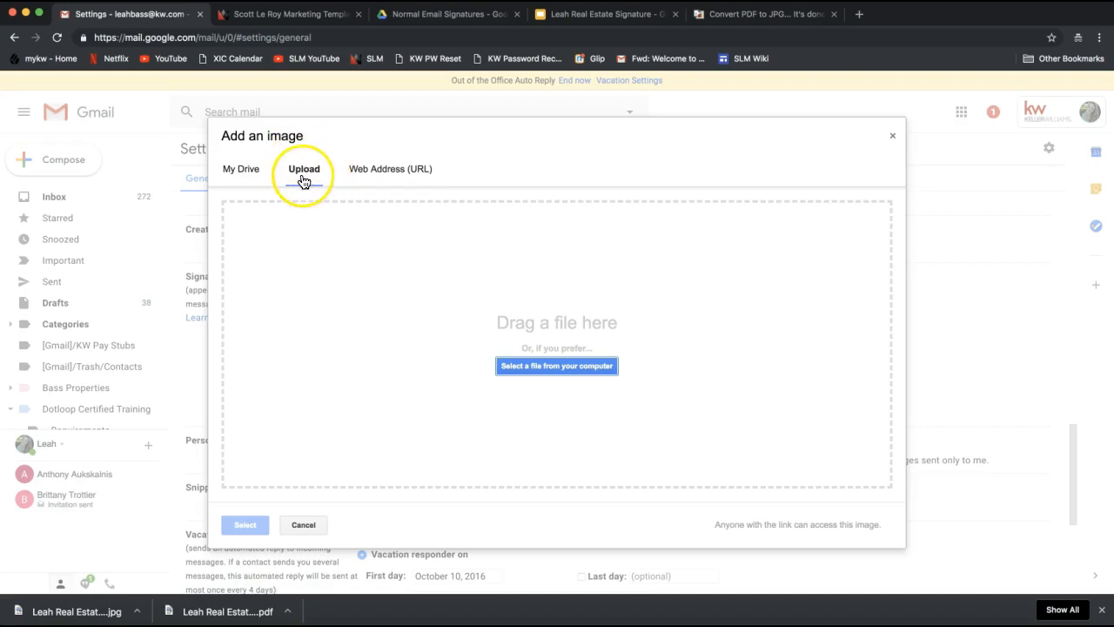
pyautogui.click(303, 182)
pyautogui.click(240, 389)
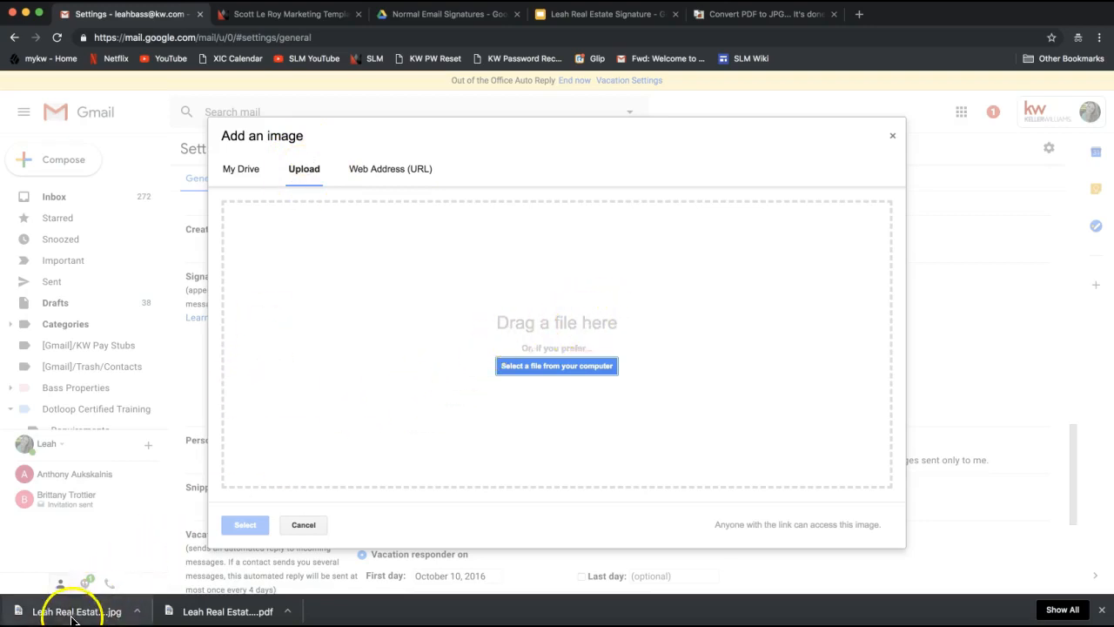
pyautogui.moveTo(80, 611); pyautogui.dragTo(359, 400)
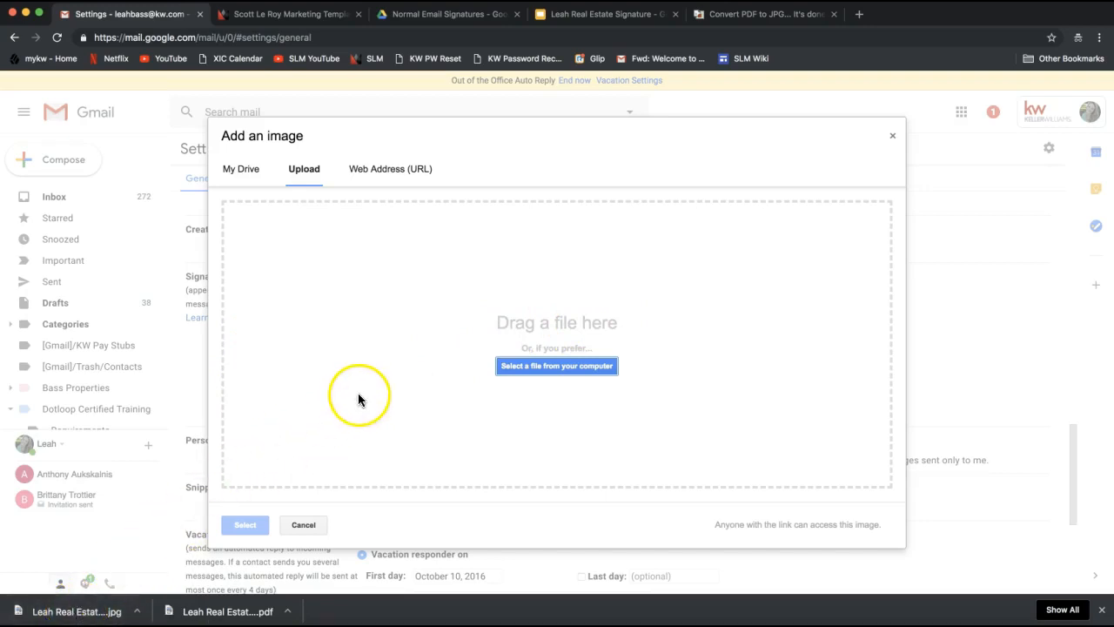
pyautogui.click(570, 365)
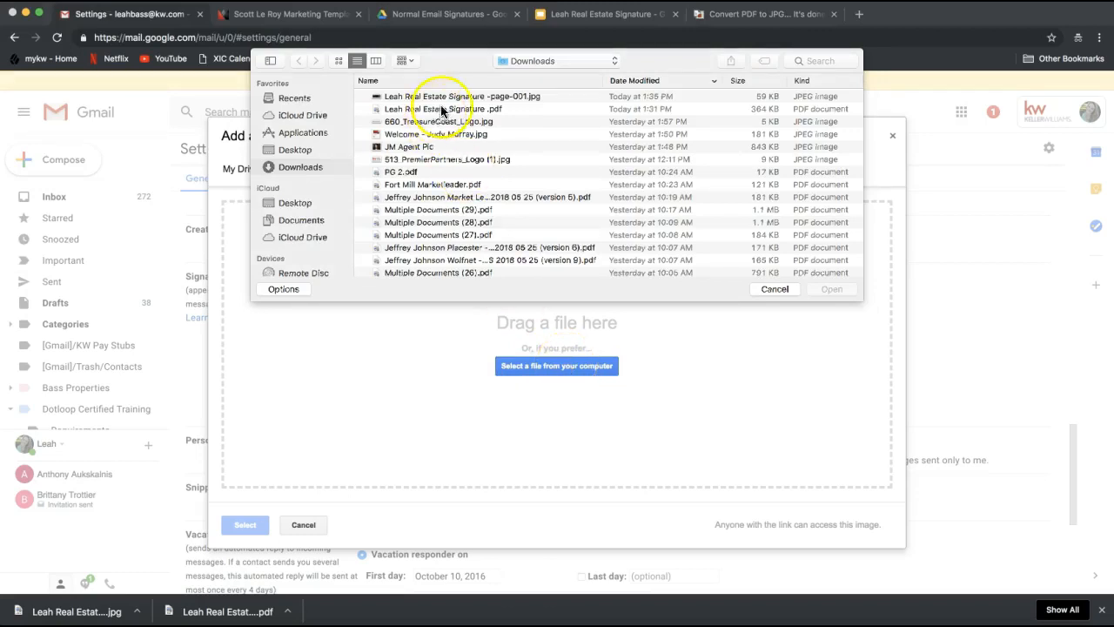
# Insert the signature -page-001.jpg from Downloads into the Gmail signature.
pyautogui.click(492, 96)
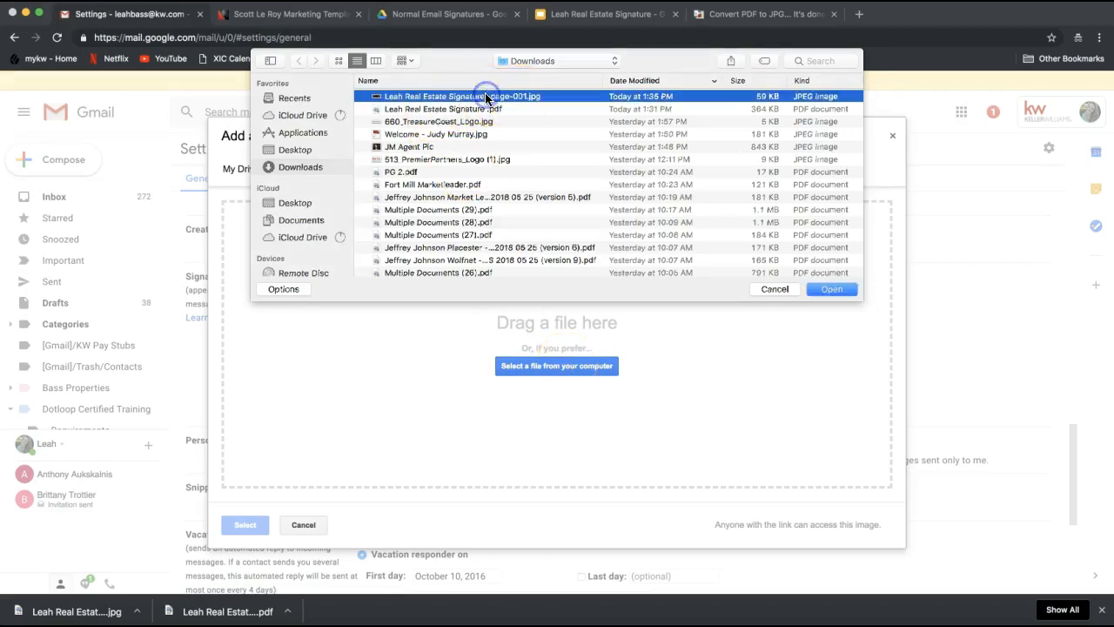
pyautogui.click(307, 167)
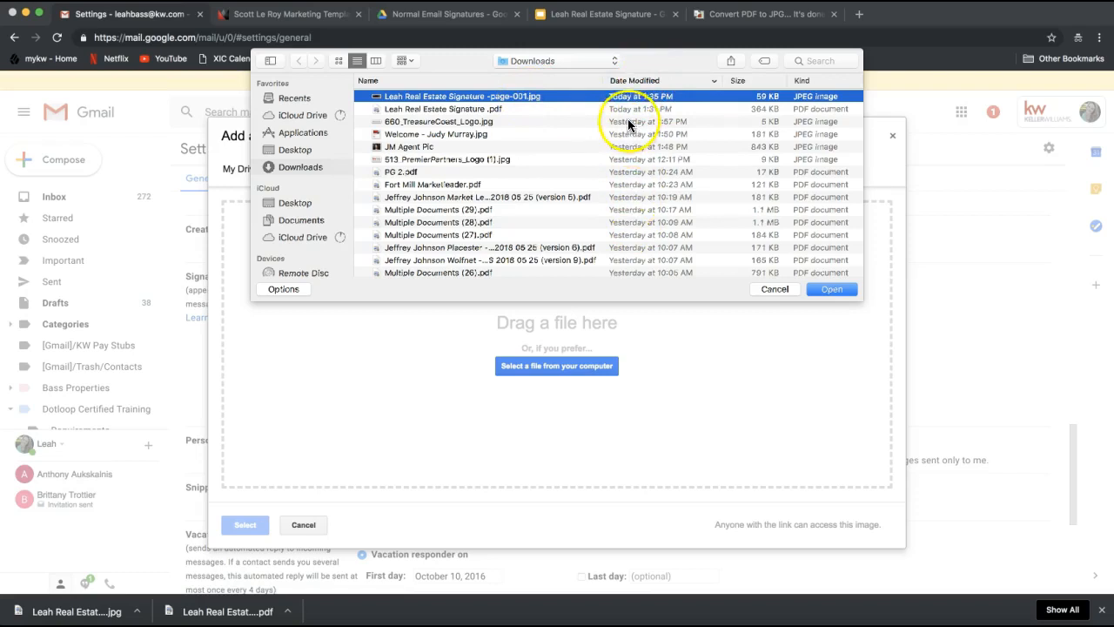
pyautogui.doubleClick(527, 97)
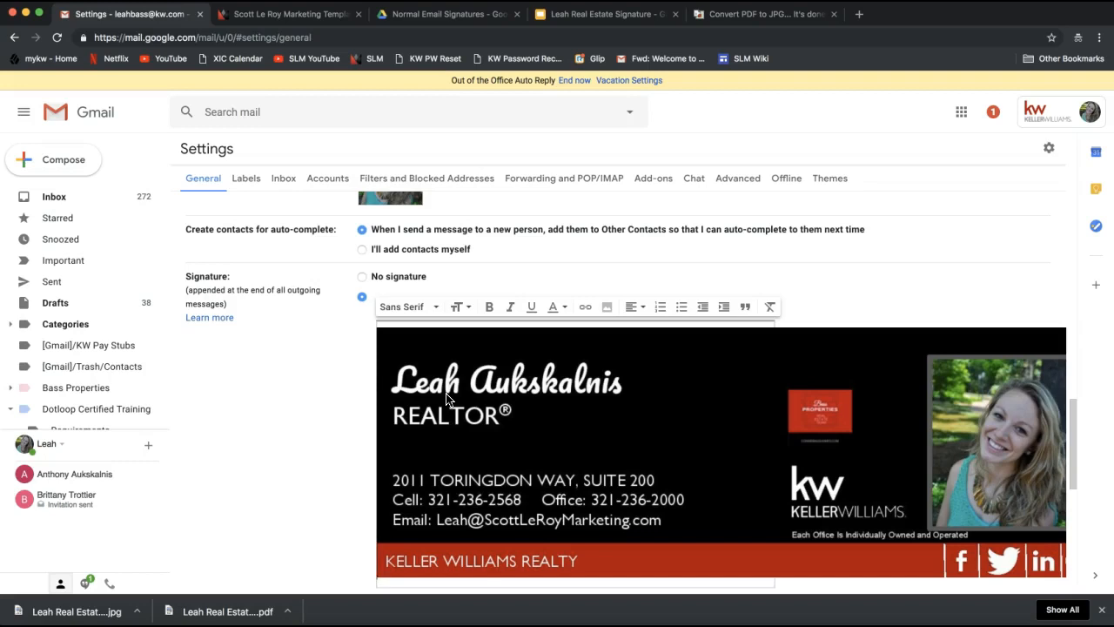
# Resize the signature image to Large, then restore it to Original size.
pyautogui.scroll(-1, 651, 319)
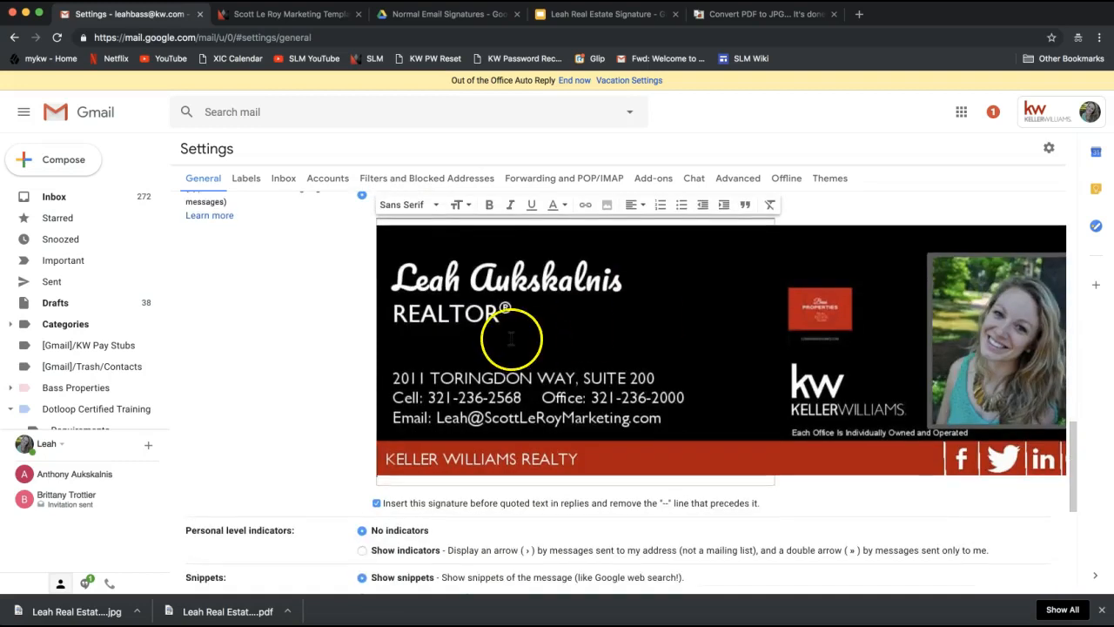
pyautogui.click(457, 309)
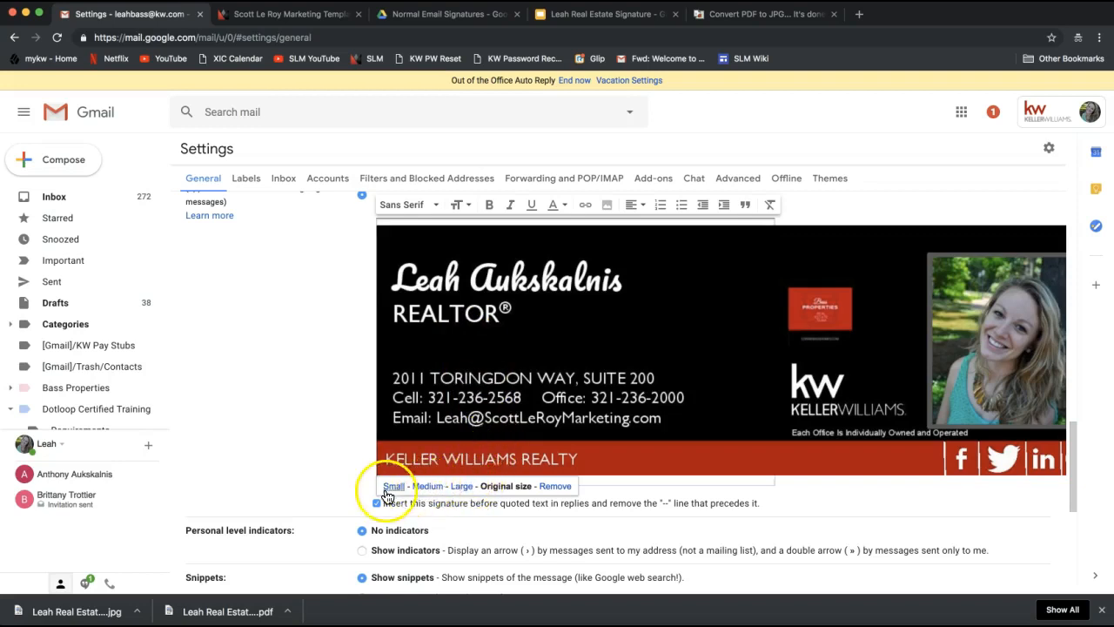
pyautogui.click(463, 485)
pyautogui.click(505, 331)
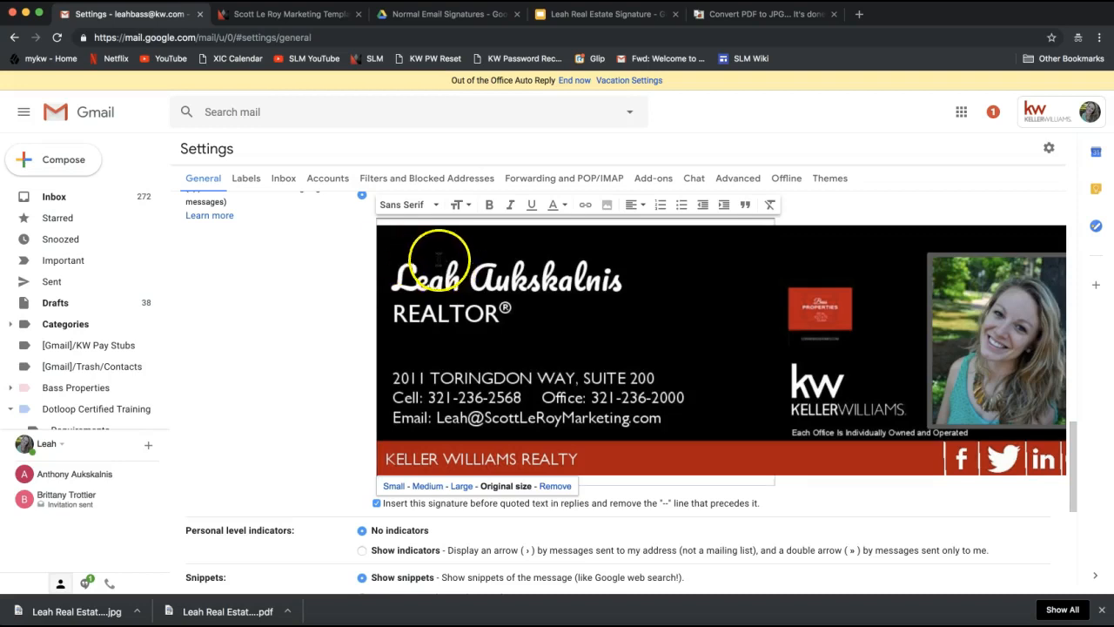
# Save the signature settings with the image at its original size.
pyautogui.scroll(-1, 275, 362)
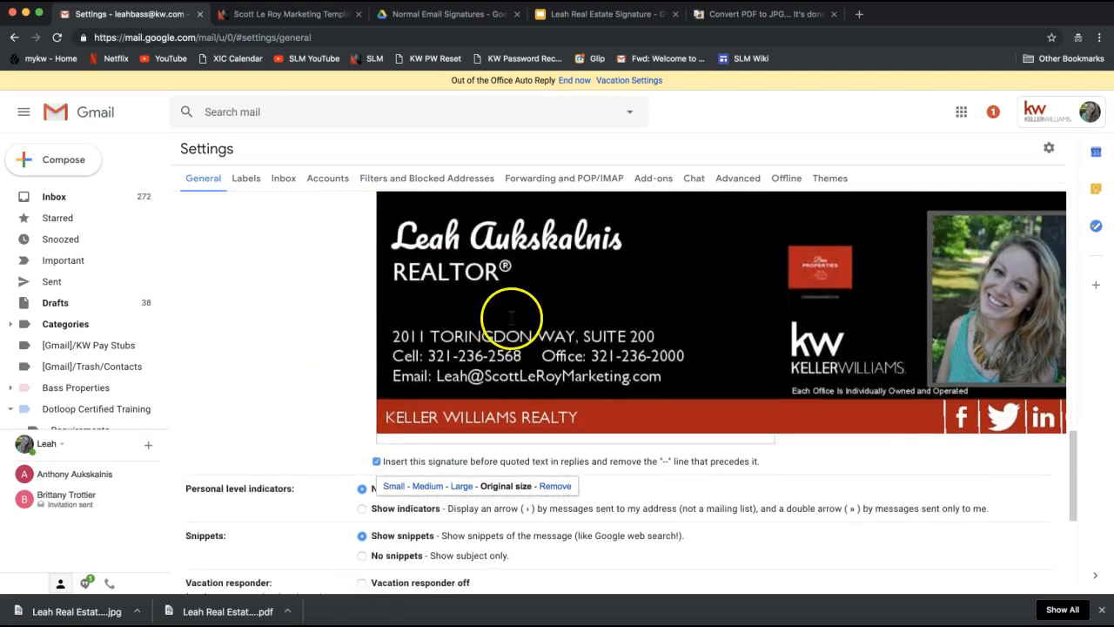
pyautogui.scroll(2, 510, 316)
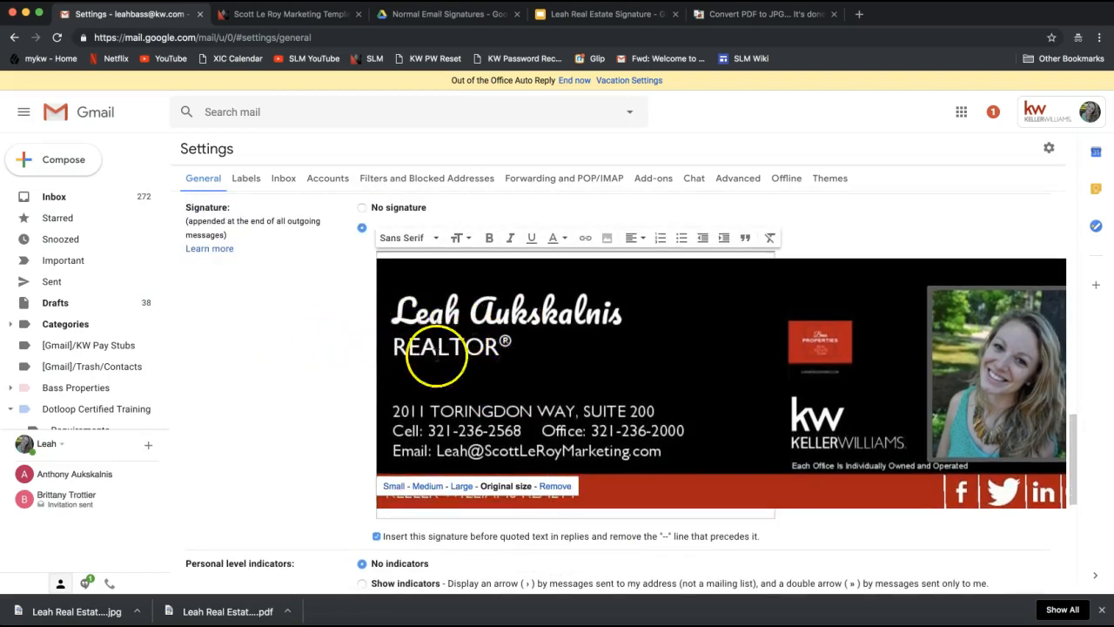
pyautogui.scroll(-10, 316, 392)
pyautogui.click(573, 540)
pyautogui.click(600, 524)
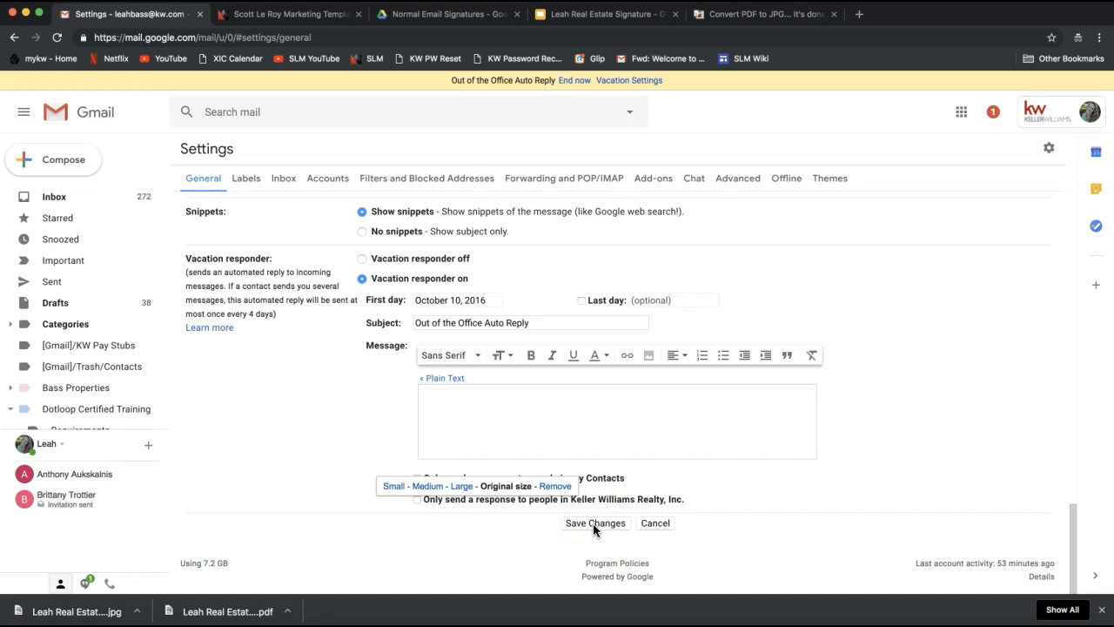
# Click Save Changes to keep the real-estate image signature and return to the inbox.
pyautogui.click(593, 523)
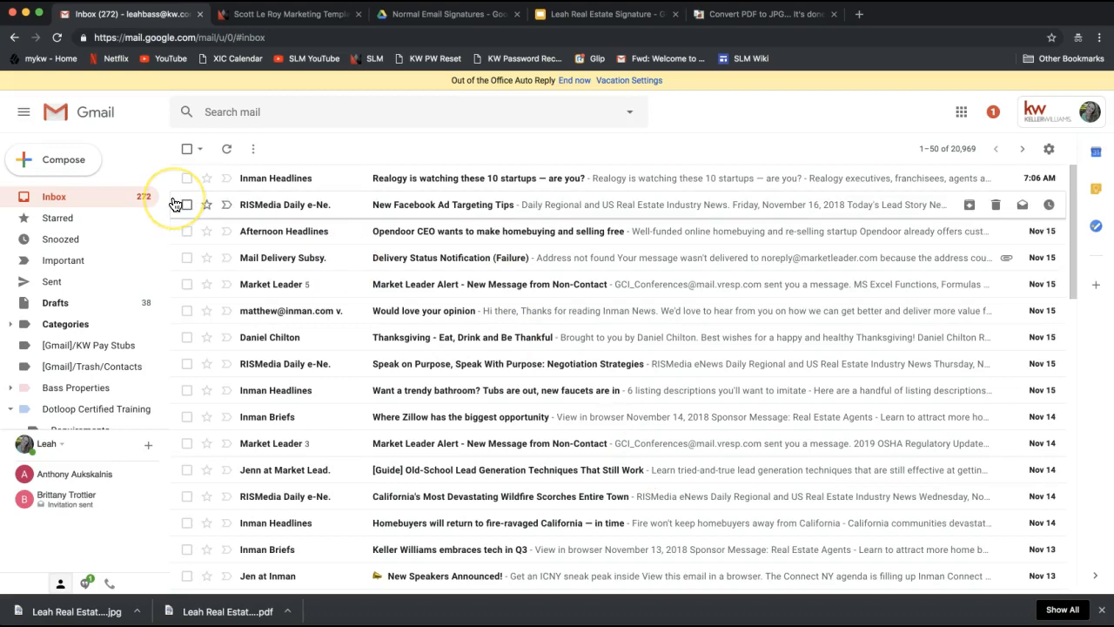
pyautogui.click(59, 170)
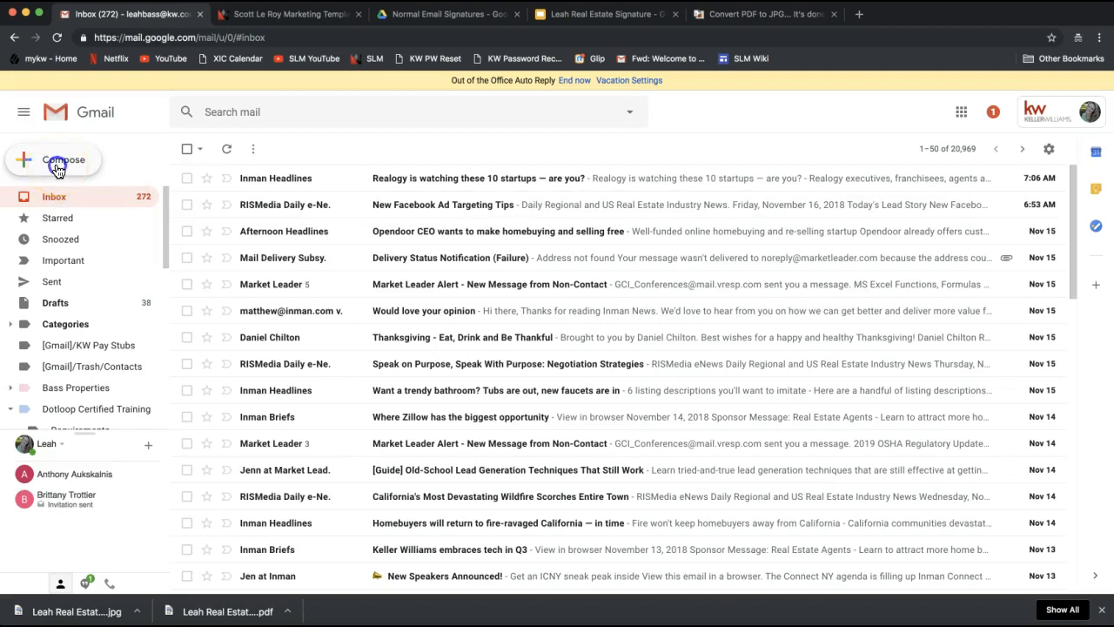
pyautogui.click(854, 347)
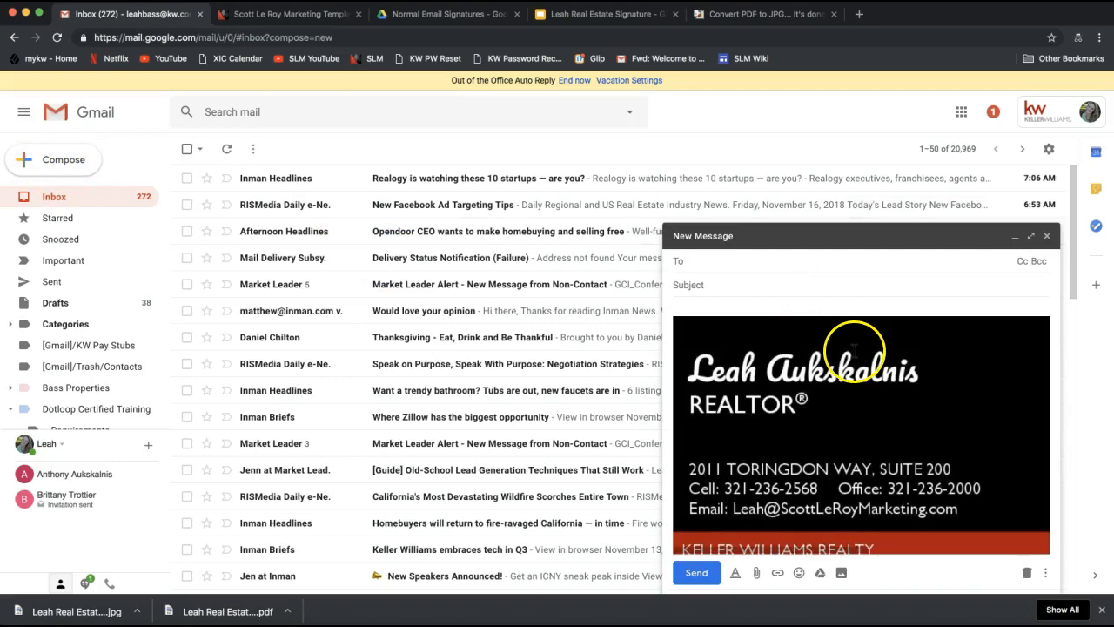
pyautogui.click(707, 262)
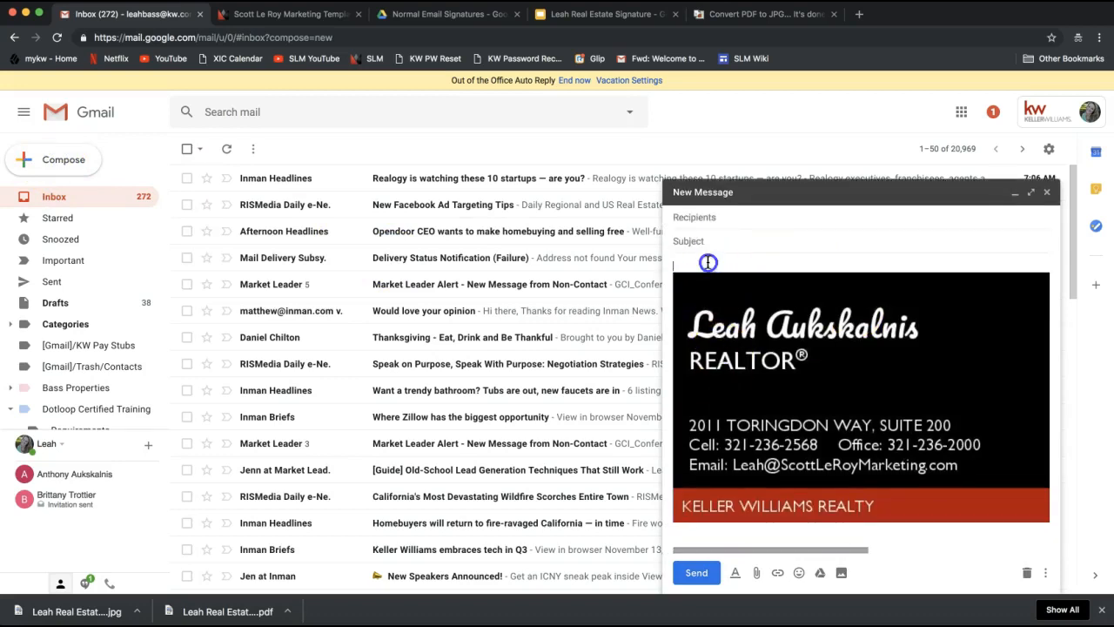
pyautogui.write('Hi Client!')
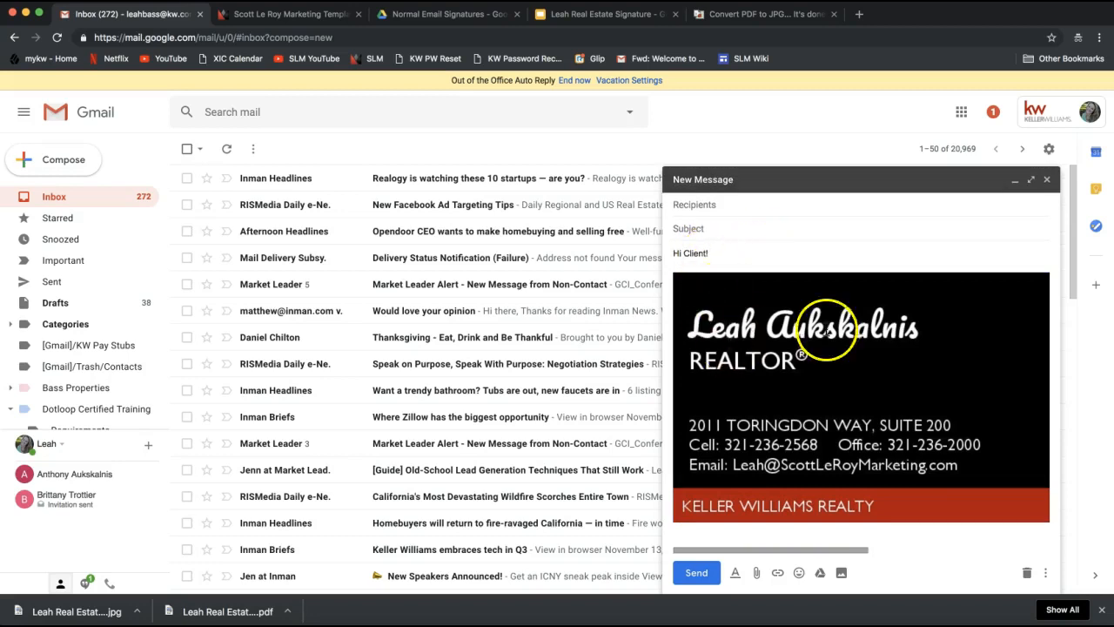
pyautogui.hscroll(10, 827, 331)
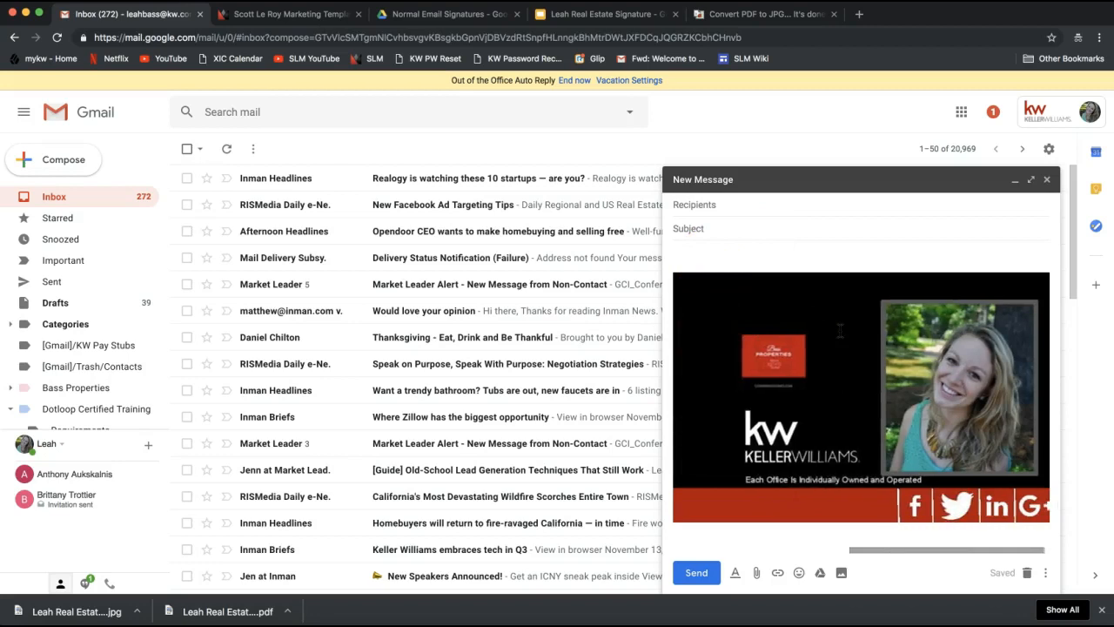
pyautogui.hscroll(-10, 839, 331)
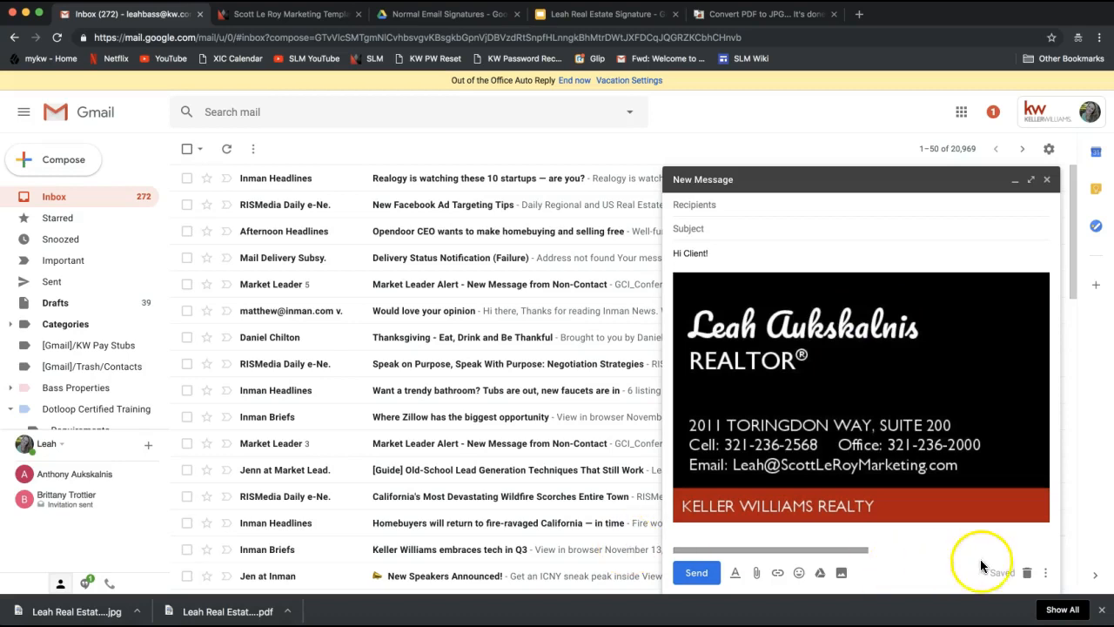
pyautogui.click(1027, 573)
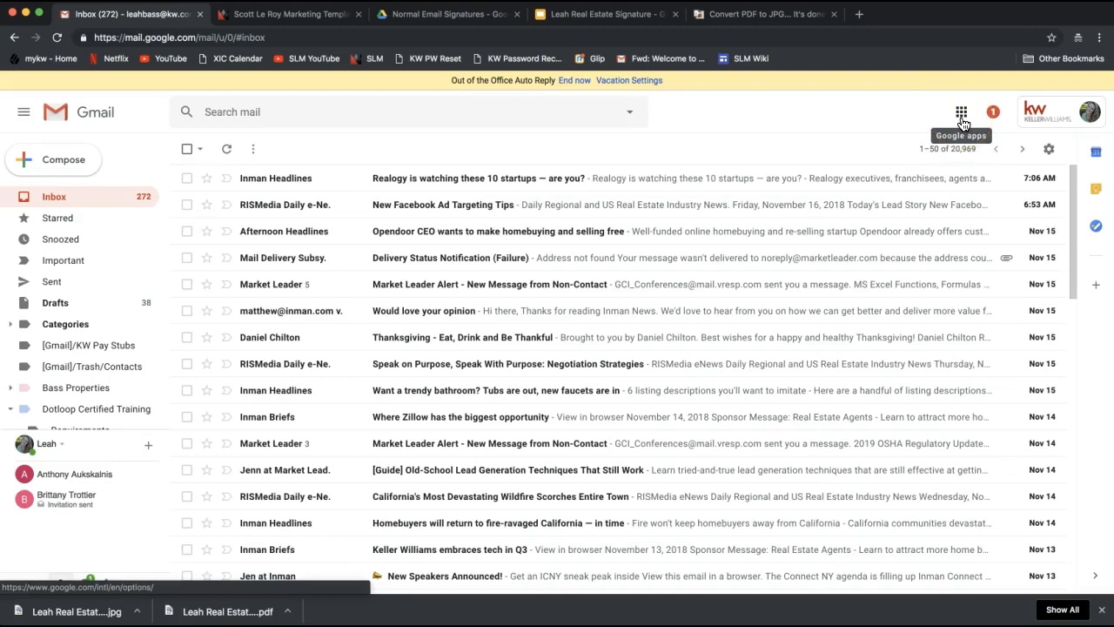
# Launch Drive from Gmail's Google apps grid, showing My Drive in a new tab.
pyautogui.click(961, 122)
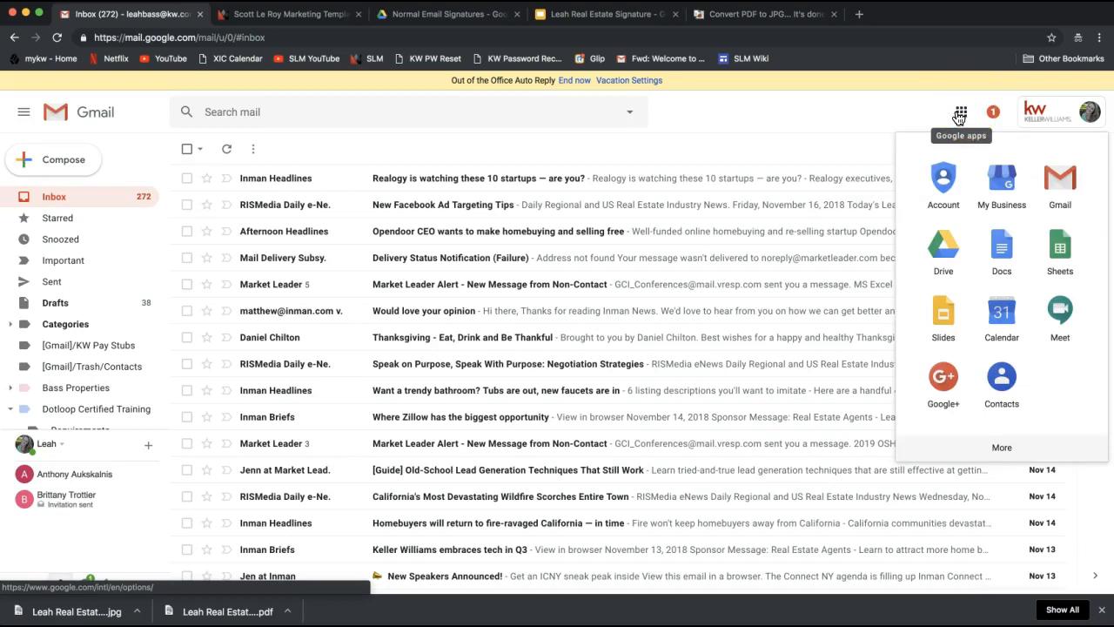
pyautogui.click(922, 255)
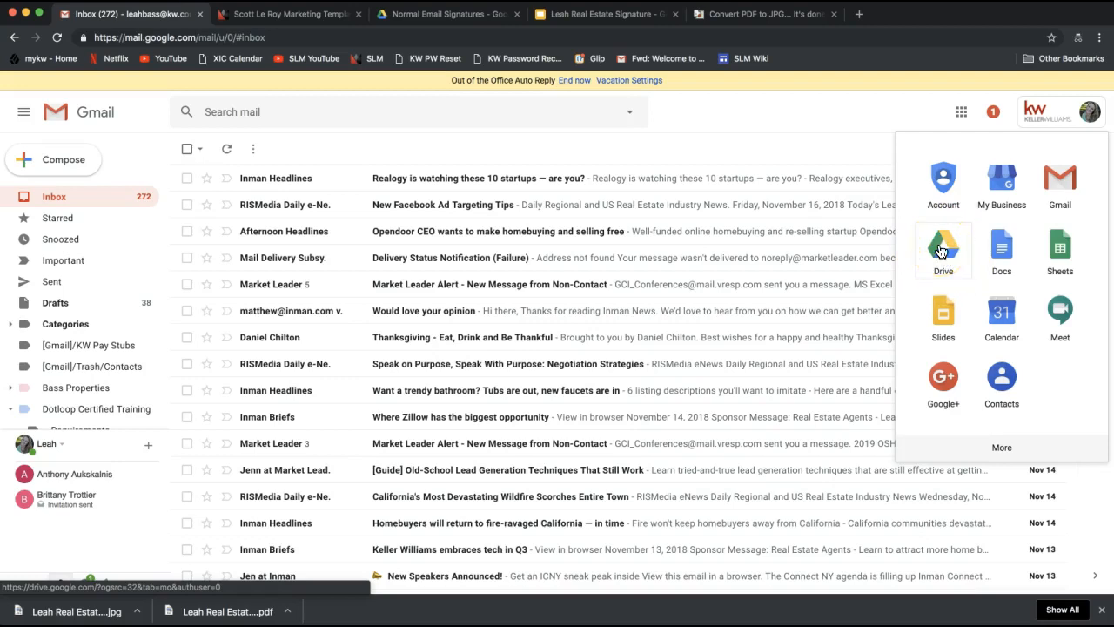
pyautogui.click(942, 250)
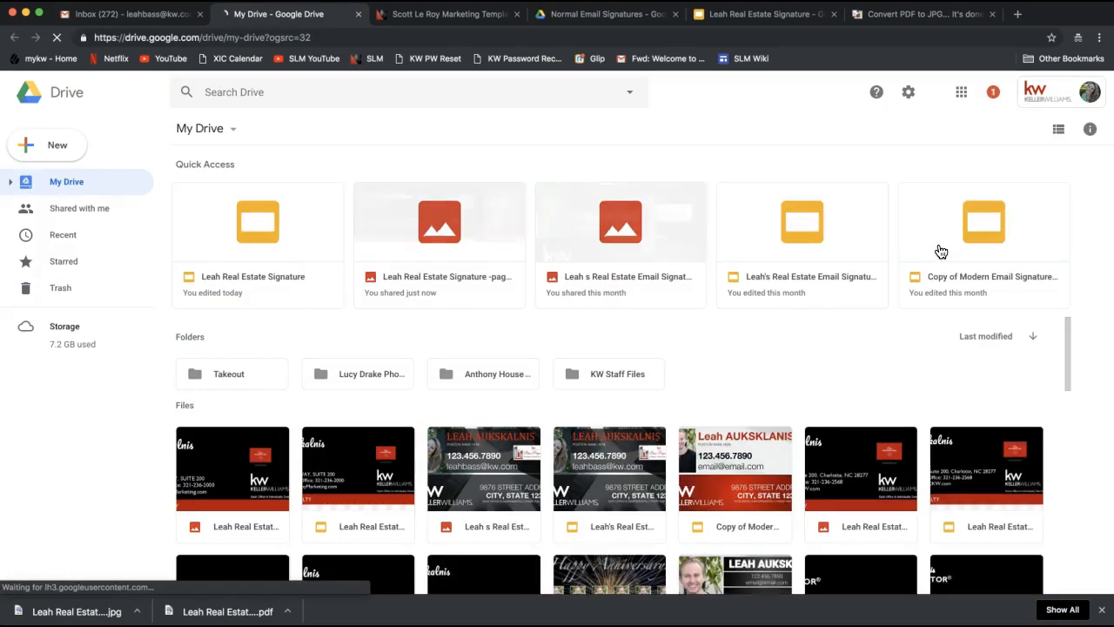
pyautogui.scroll(-3, 696, 329)
pyautogui.scroll(3, 696, 329)
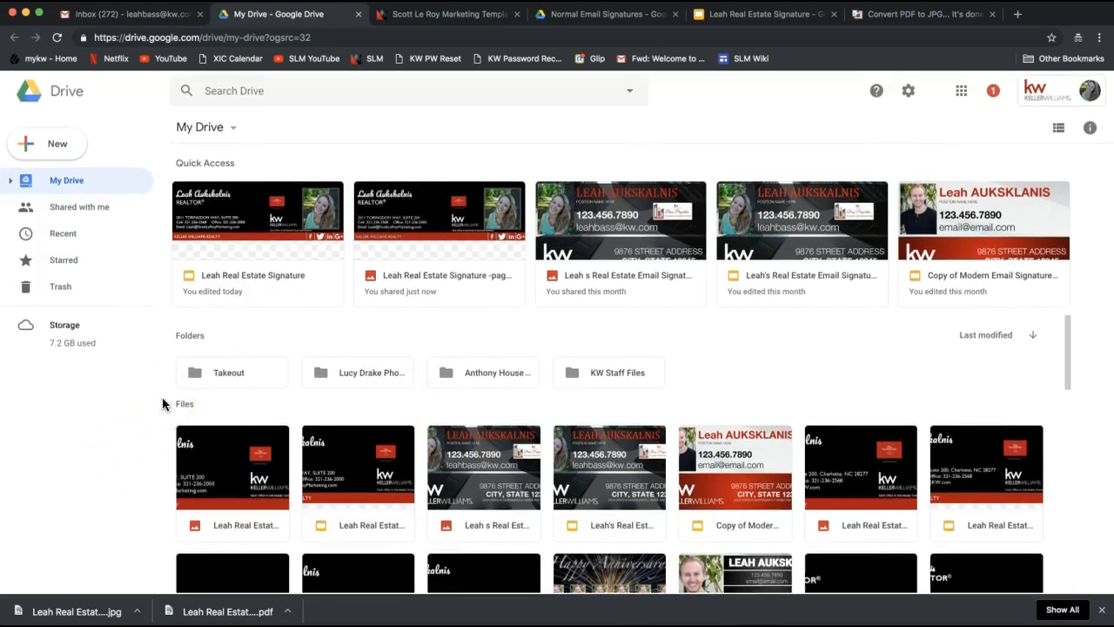
pyautogui.scroll(-5, 639, 387)
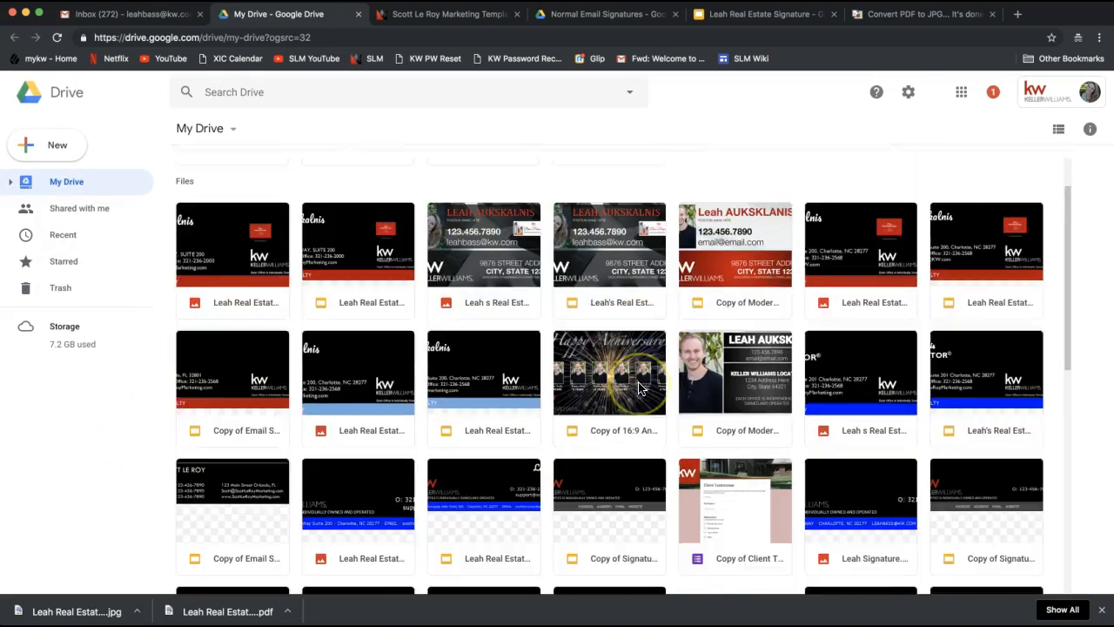
pyautogui.scroll(5, 638, 387)
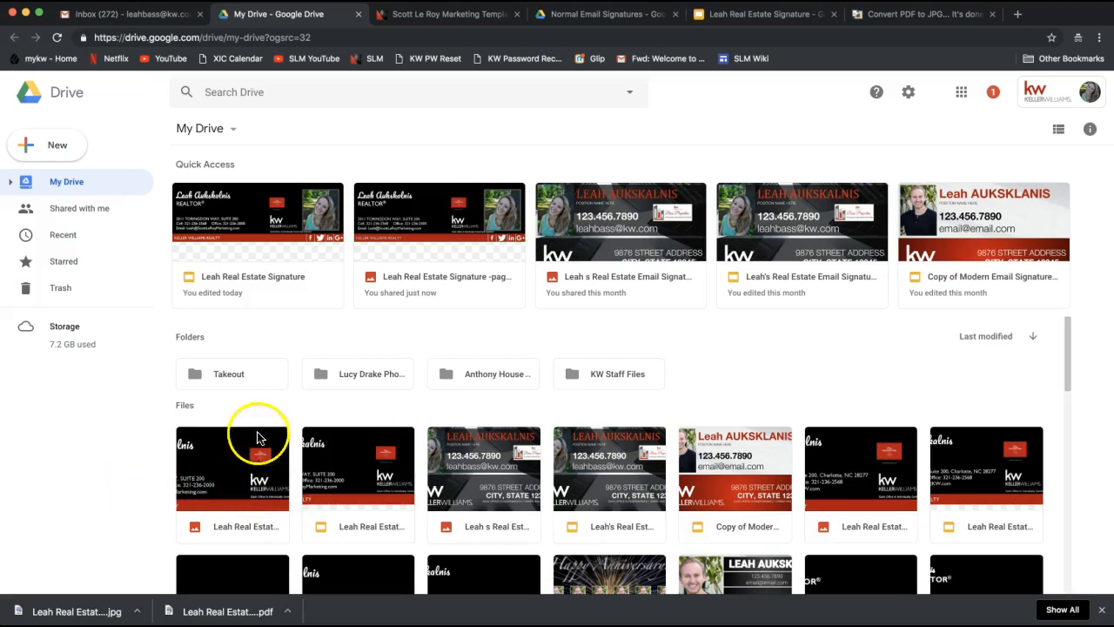
pyautogui.scroll(-3, 269, 383)
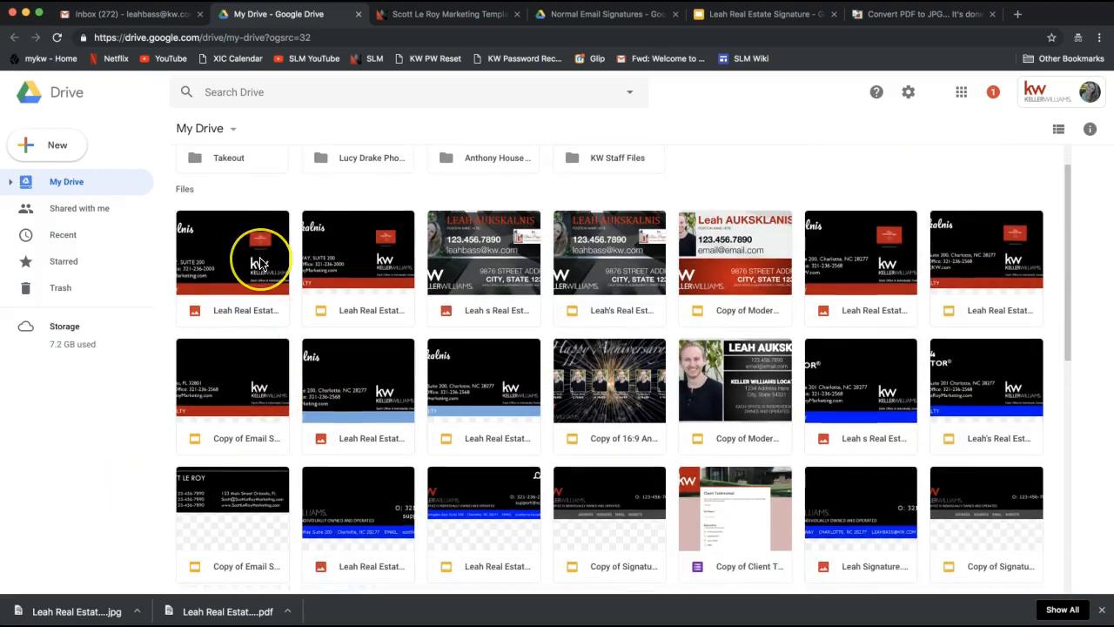